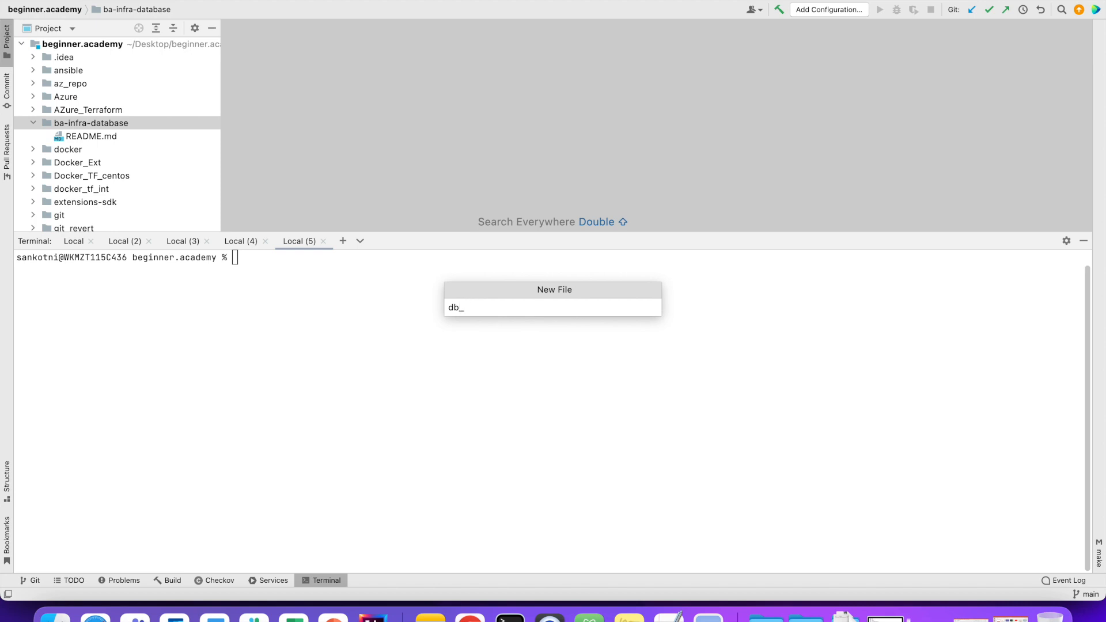
- Create the file db_pipeline.yml in the ba-infra-database folder and paste the copied pipeline YAML into it
type("peline.yml")
key("Return")
key("super+v")
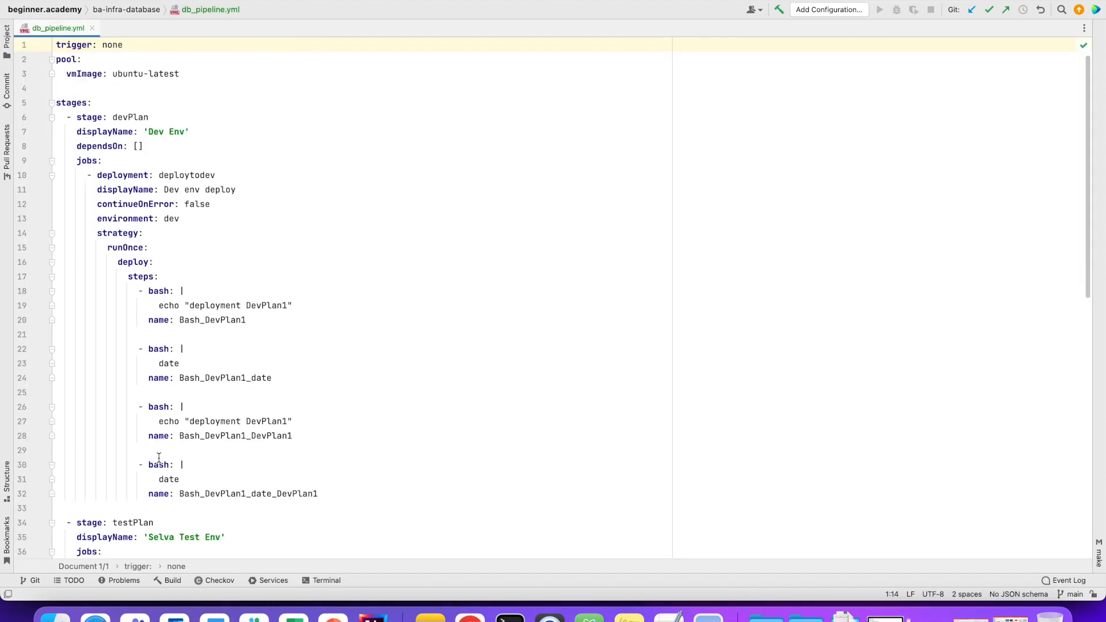
- Review the pipeline's trigger, pool and vmImage settings and the display name of the first stage
double_click(103, 47)
key("Right")
left_click(84, 59)
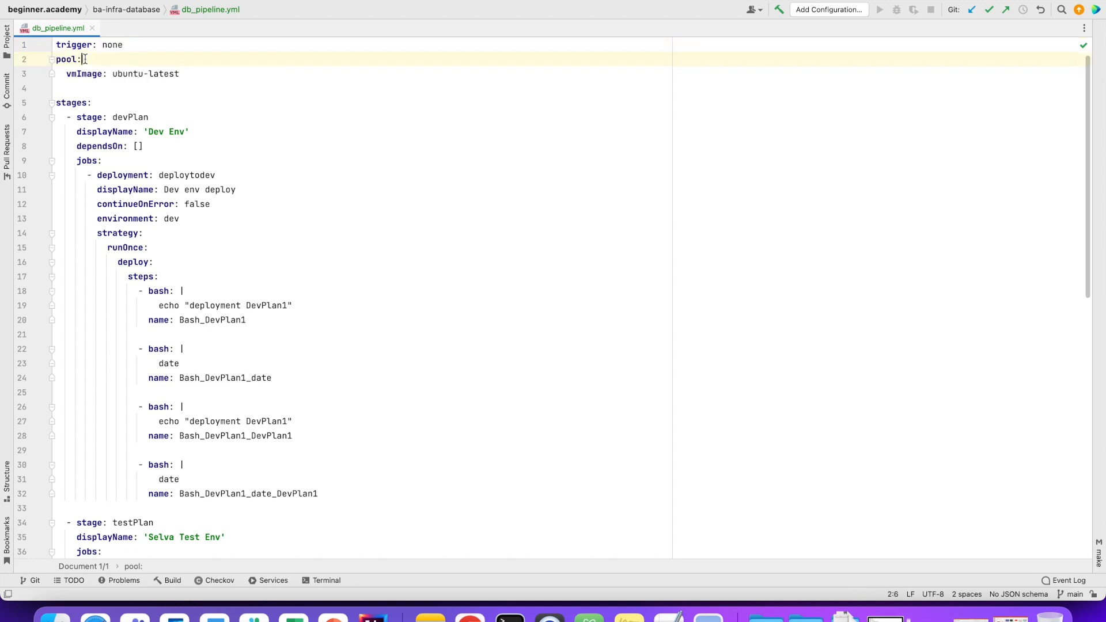
mouse_move(113, 72)
left_mouse_down()
mouse_move(197, 77)
mouse_move(123, 74)
left_mouse_up()
left_click(187, 75)
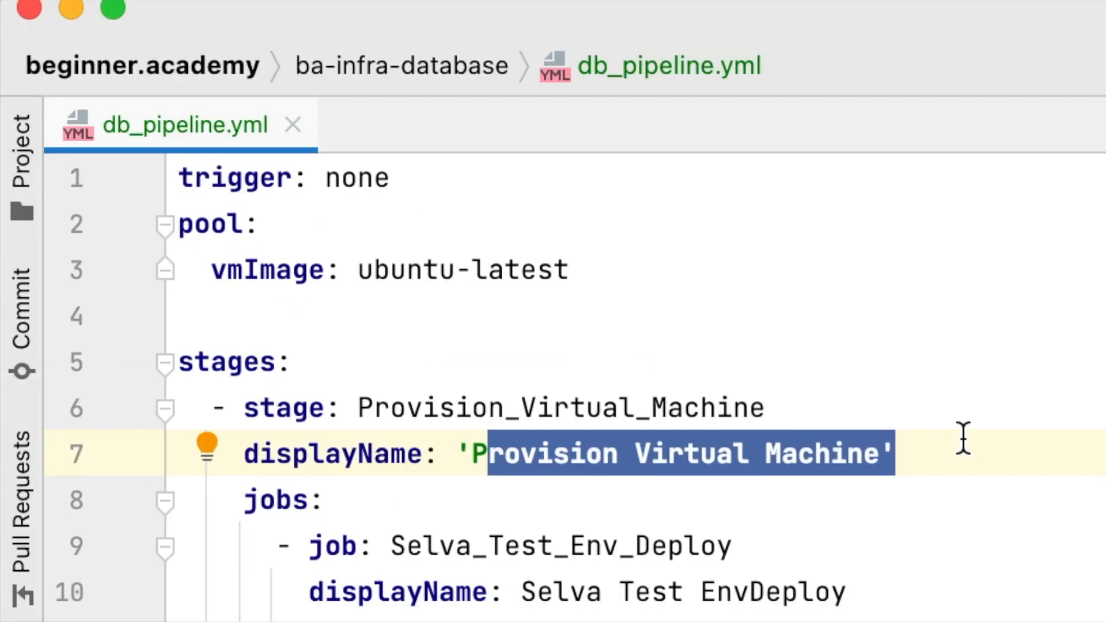
left_click(960, 440)
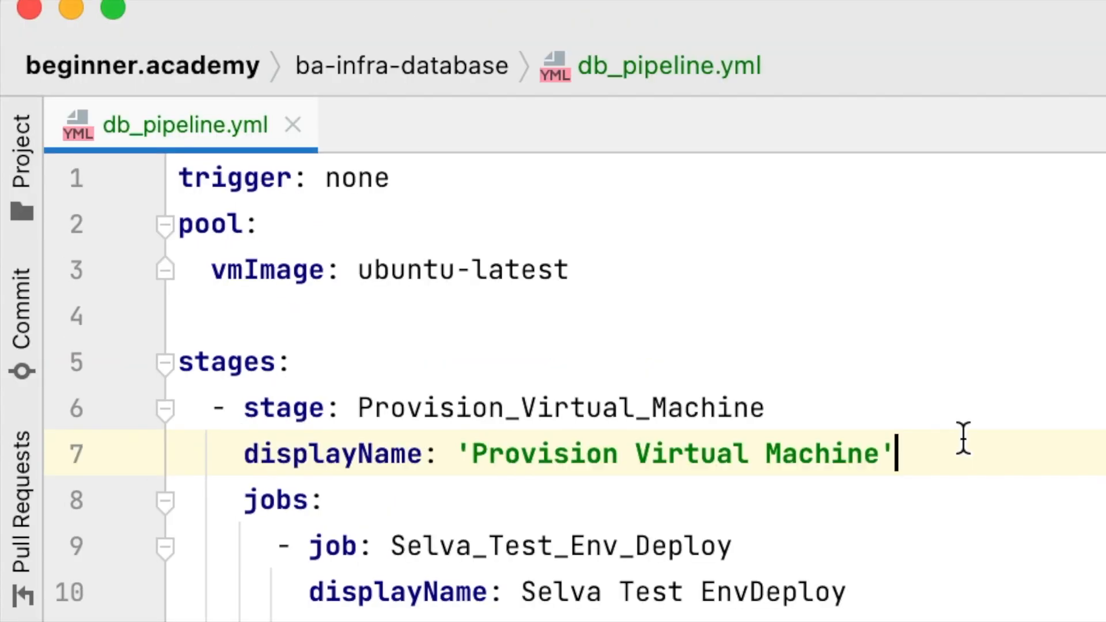
left_click_drag(675, 452, 803, 451)
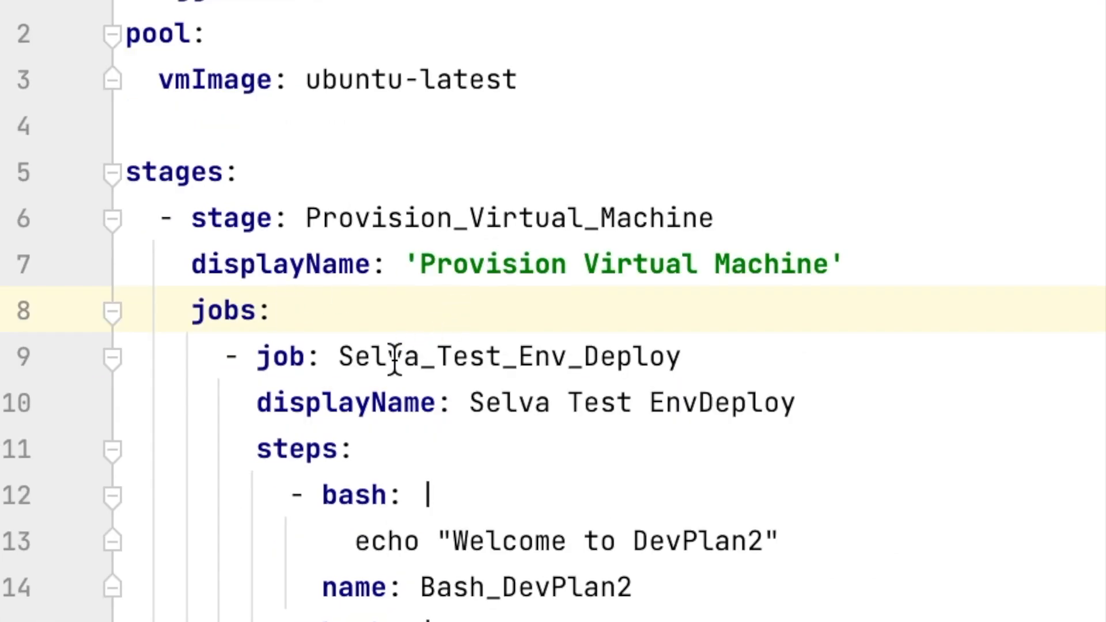
- Set the first job's display name to Create VNet, copied from the Jamboard note, and its job name to Create_VNet
left_click(375, 372)
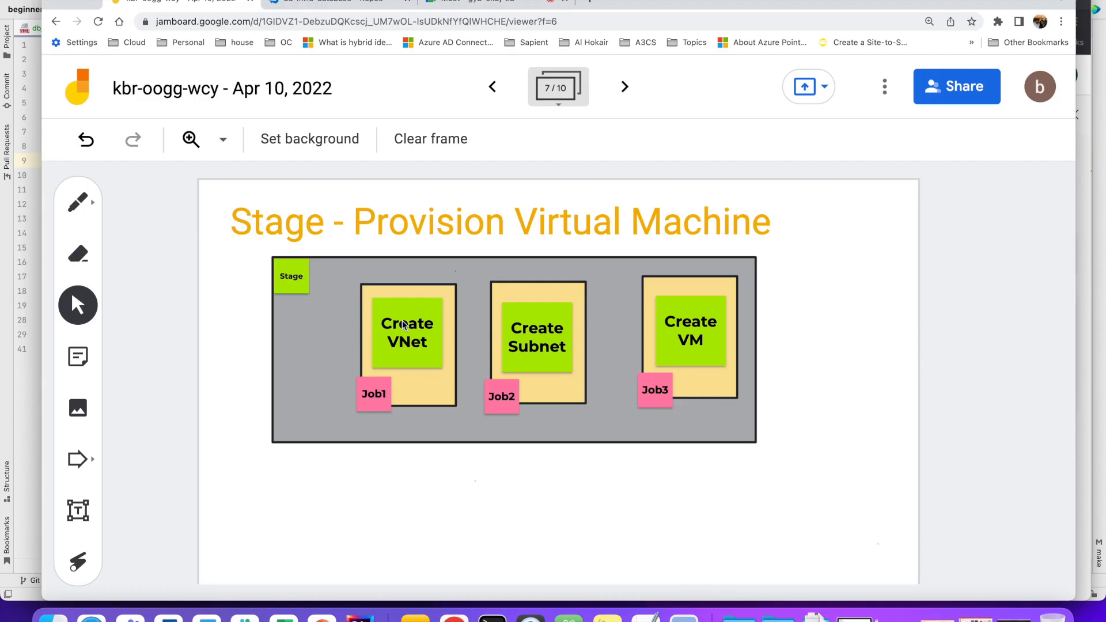
double_click(399, 299)
triple_click(394, 296)
key("ctrl+c")
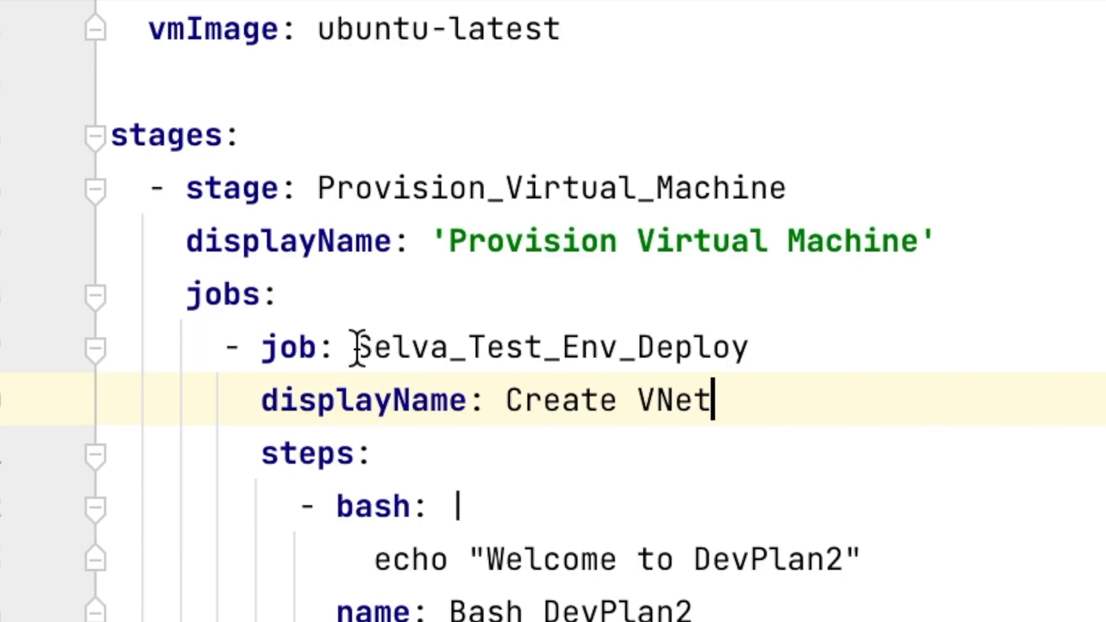
left_click_drag(356, 347, 753, 338)
key("ctrl+v")
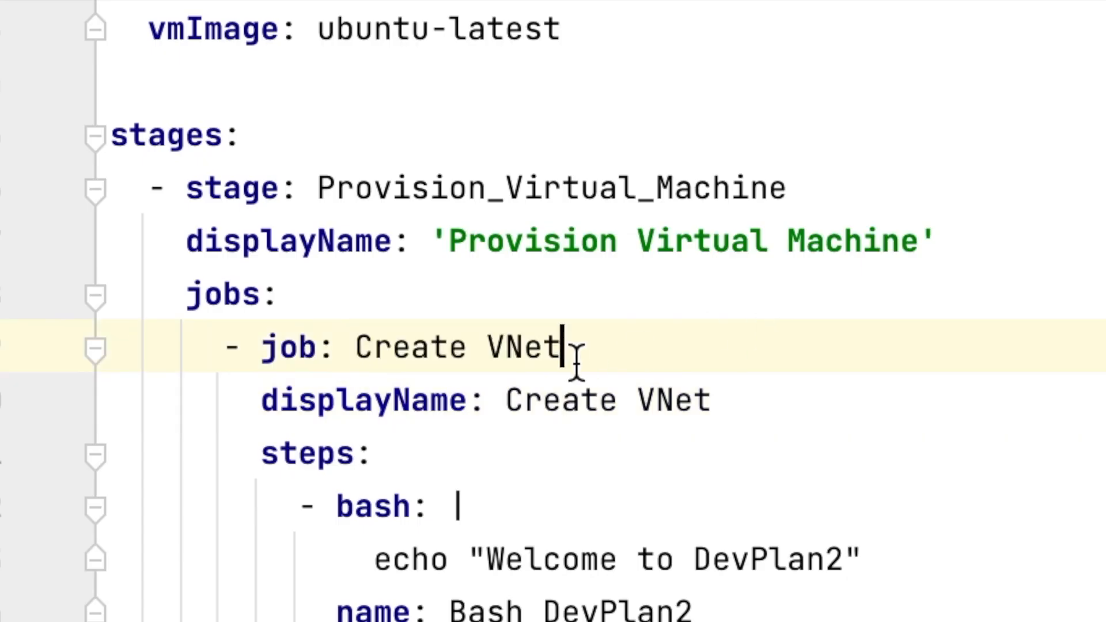
left_click(494, 354)
key("BackSpace")
type("_")
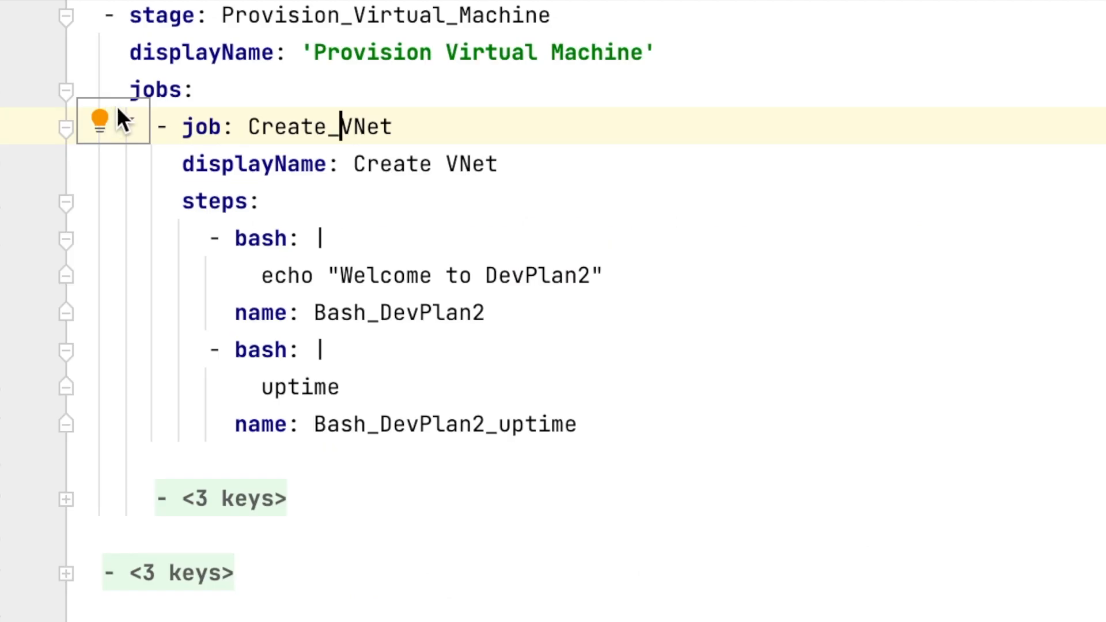
- Name the second job Create_Subnet and add a third job Create_VM, taking both display names from the Jamboard notes
left_click(186, 84)
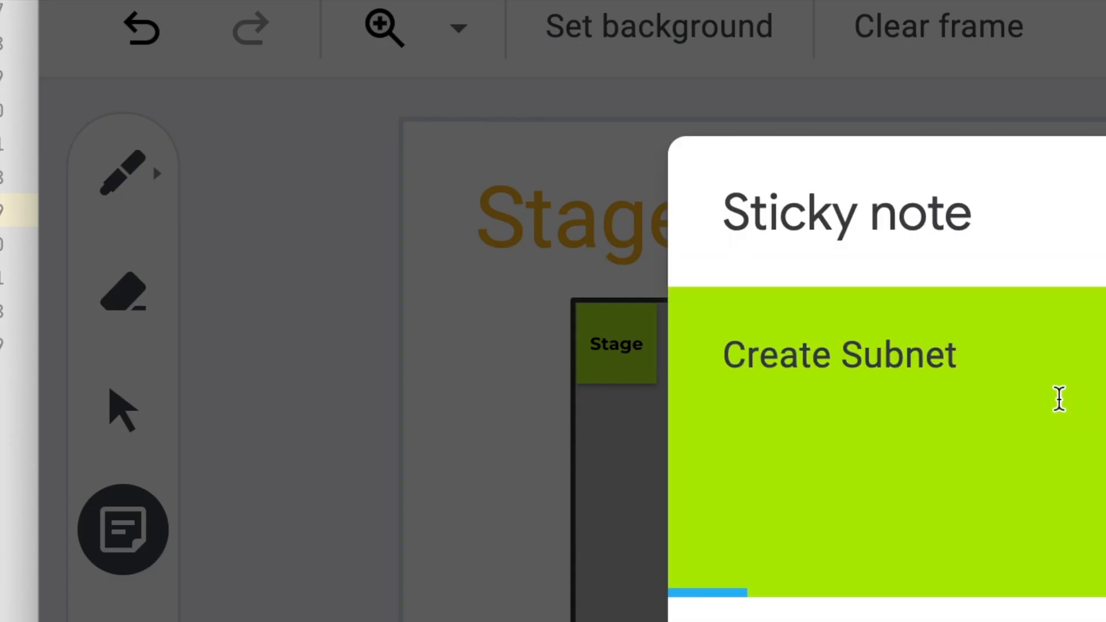
key("ctrl+a")
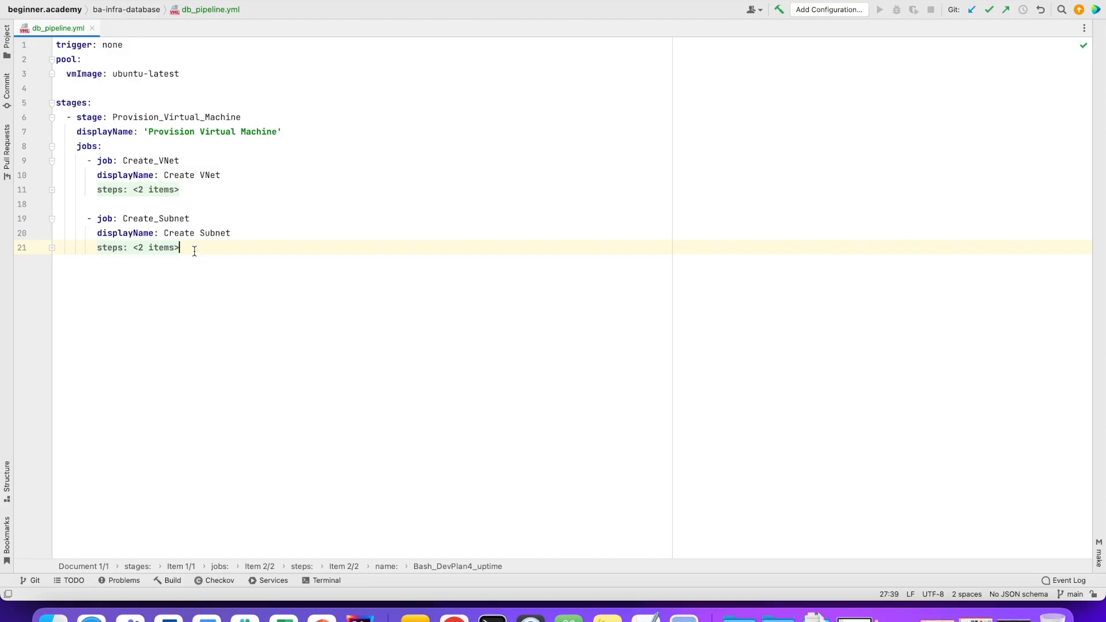
left_click_drag(195, 251, 88, 219)
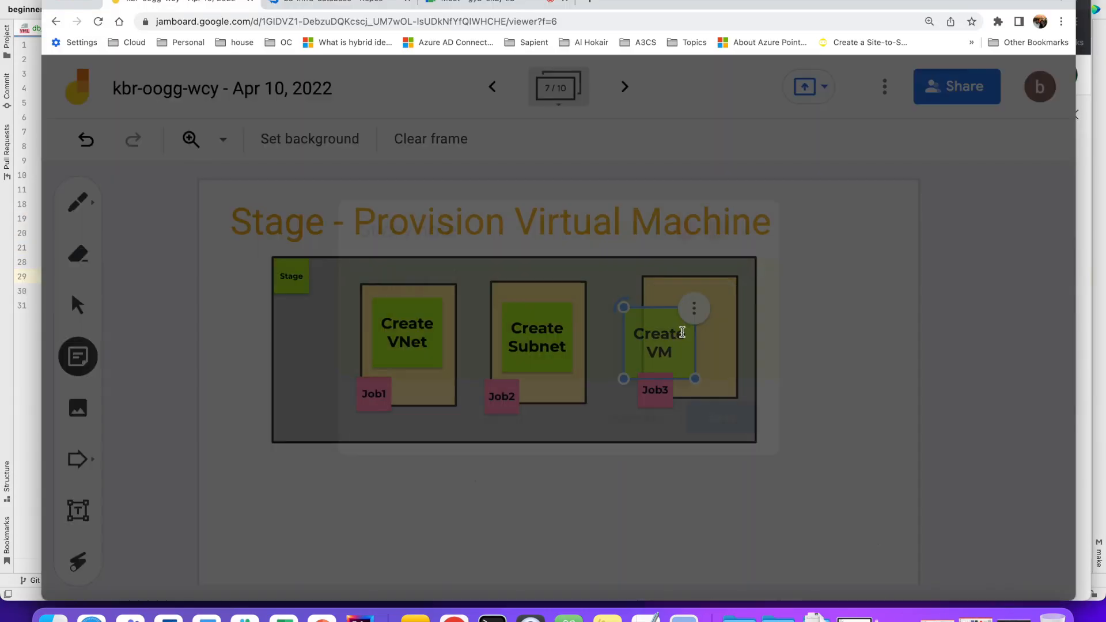
double_click(682, 332)
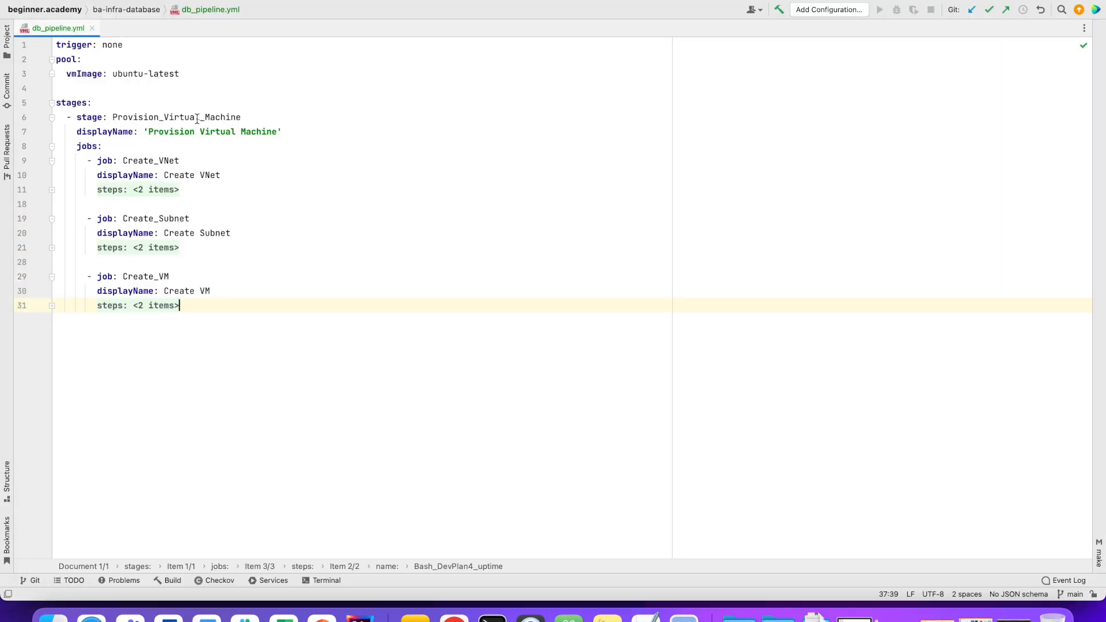
- Review the Provision Virtual Machine stage and the names of its three jobs
double_click(198, 117)
left_click_drag(153, 131, 295, 130)
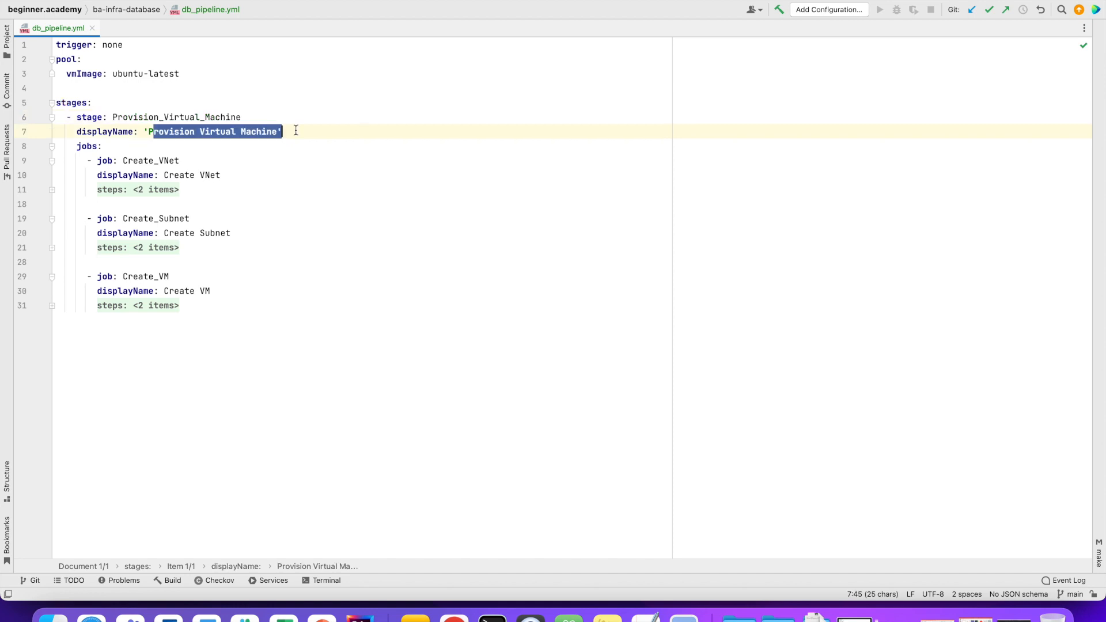
left_click_drag(158, 157, 180, 160)
left_click_drag(123, 219, 190, 219)
key("super+c")
left_click_drag(132, 278, 199, 278)
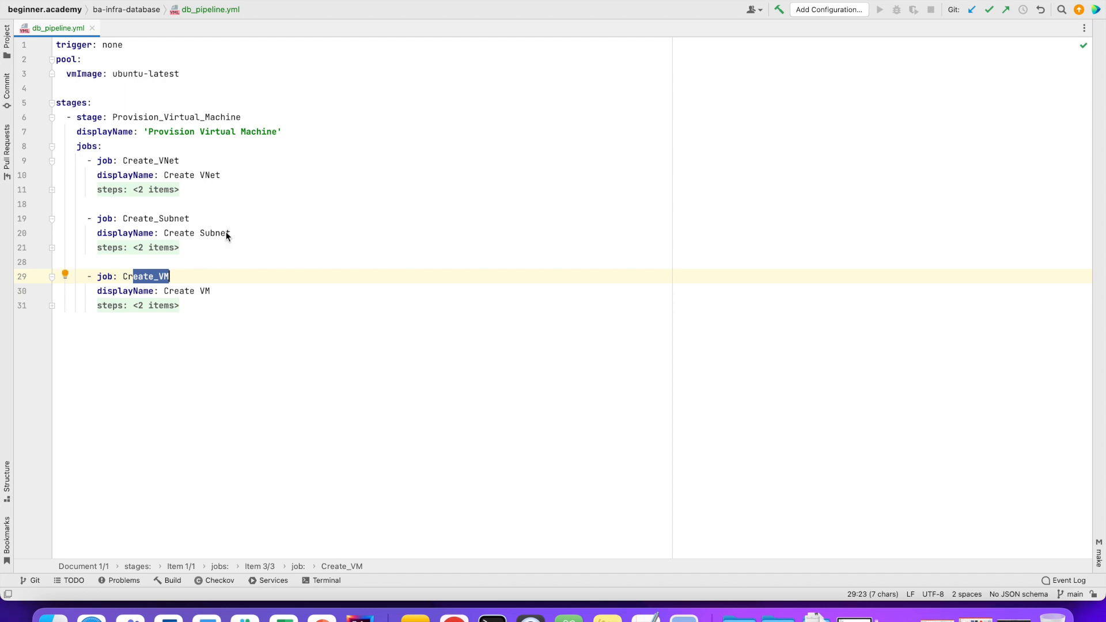
- Using the Job1 frame in Jamboard, make Create_VNet's first bash step echo "Get credentials from KV" and name it Get_credentials_from_KV
key("super+Tab")
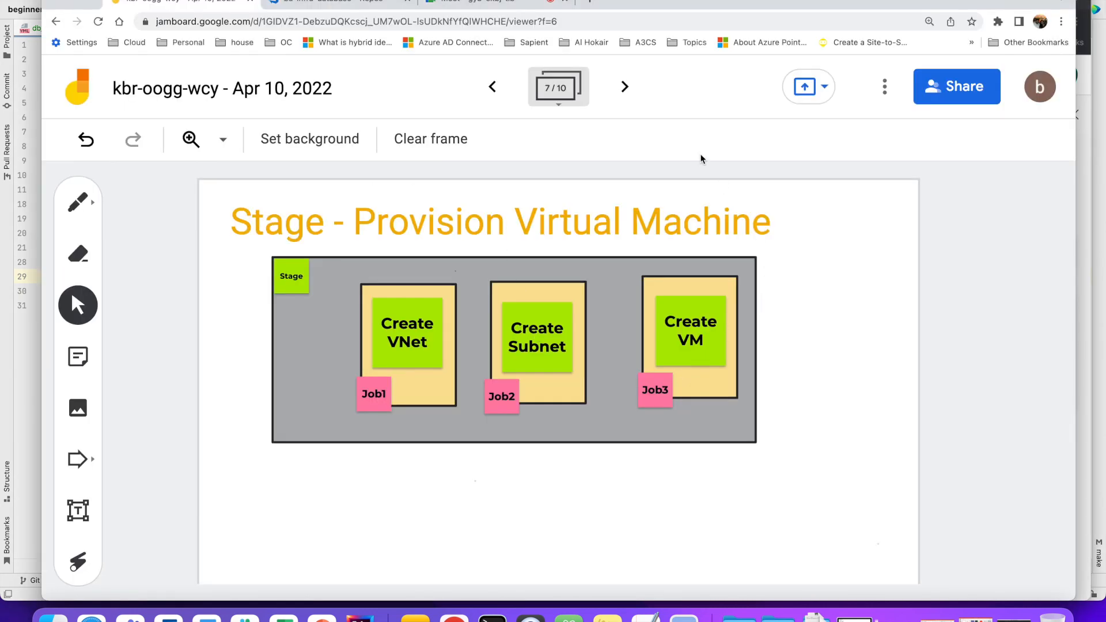
left_click(624, 89)
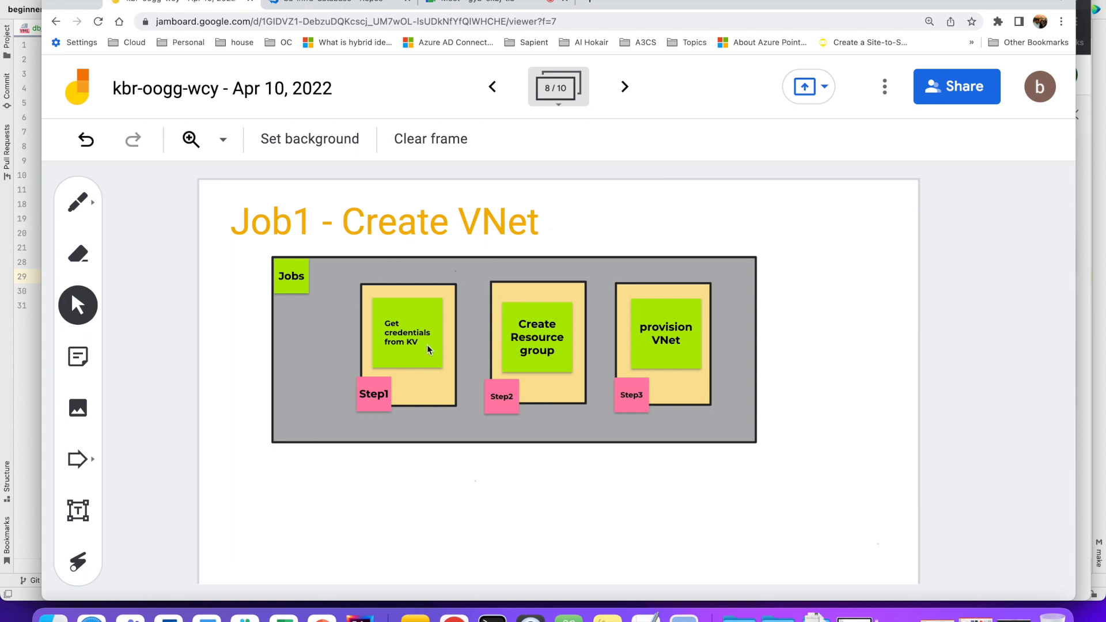
left_click(404, 346)
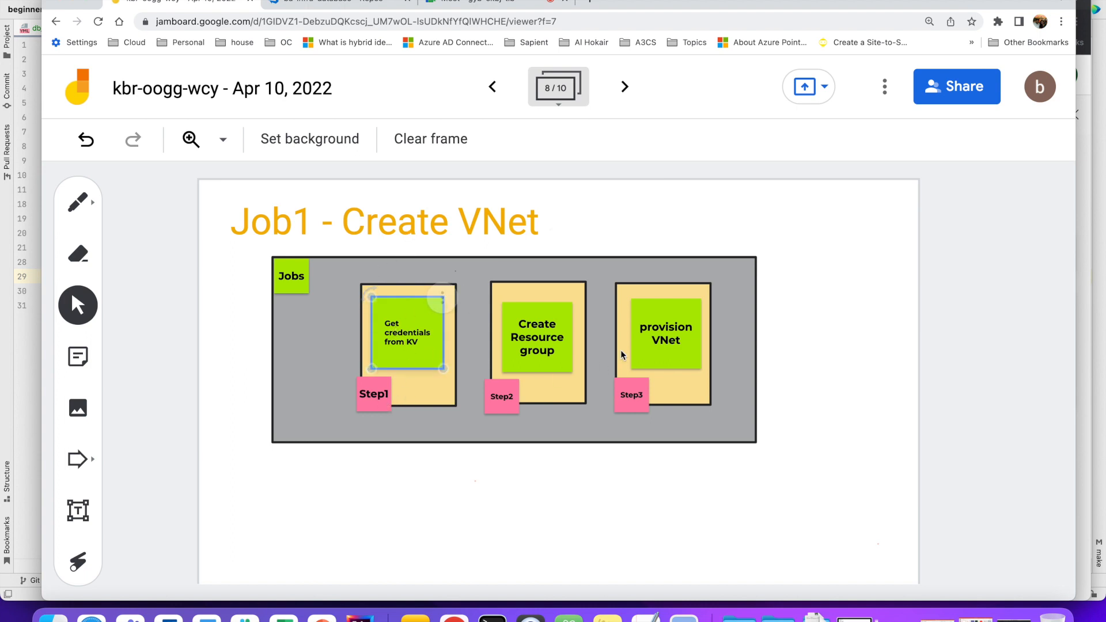
key("super+Tab")
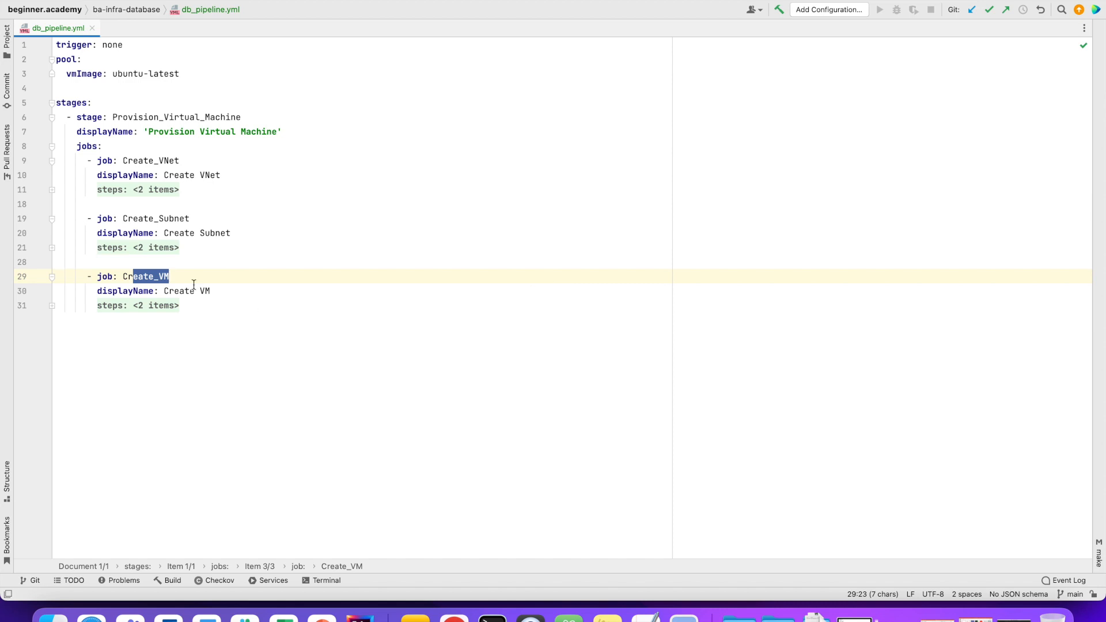
left_click(52, 189)
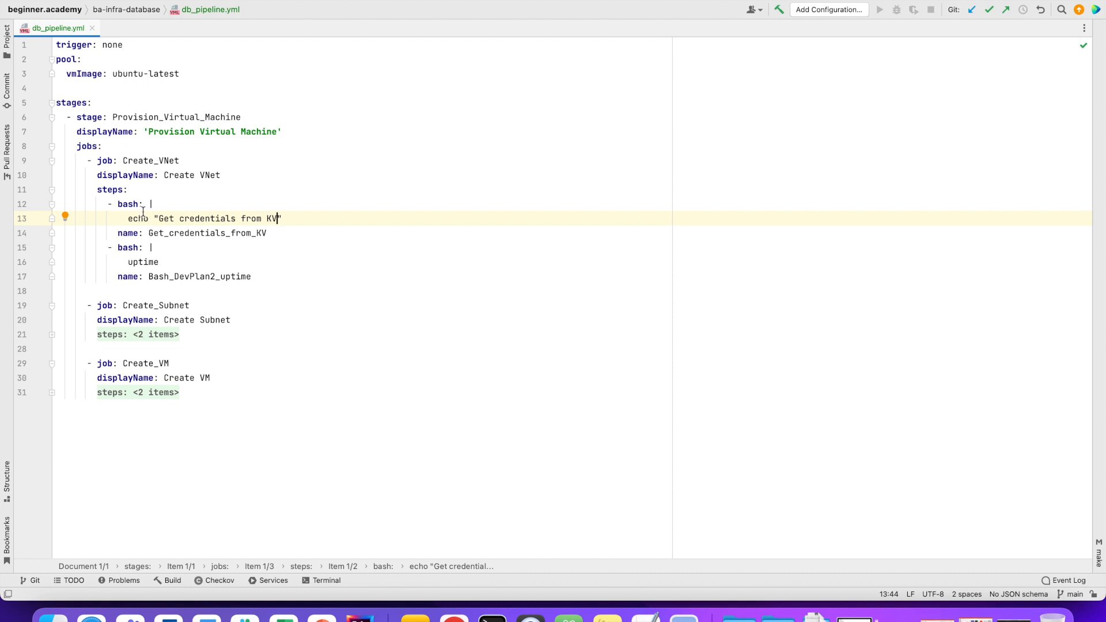
- In Create_VNet, set the second bash step to "Create Resource group", named Create_Resource_group, and add a third echoing "provision VNet", named Provision_VNet
key("super+Tab")
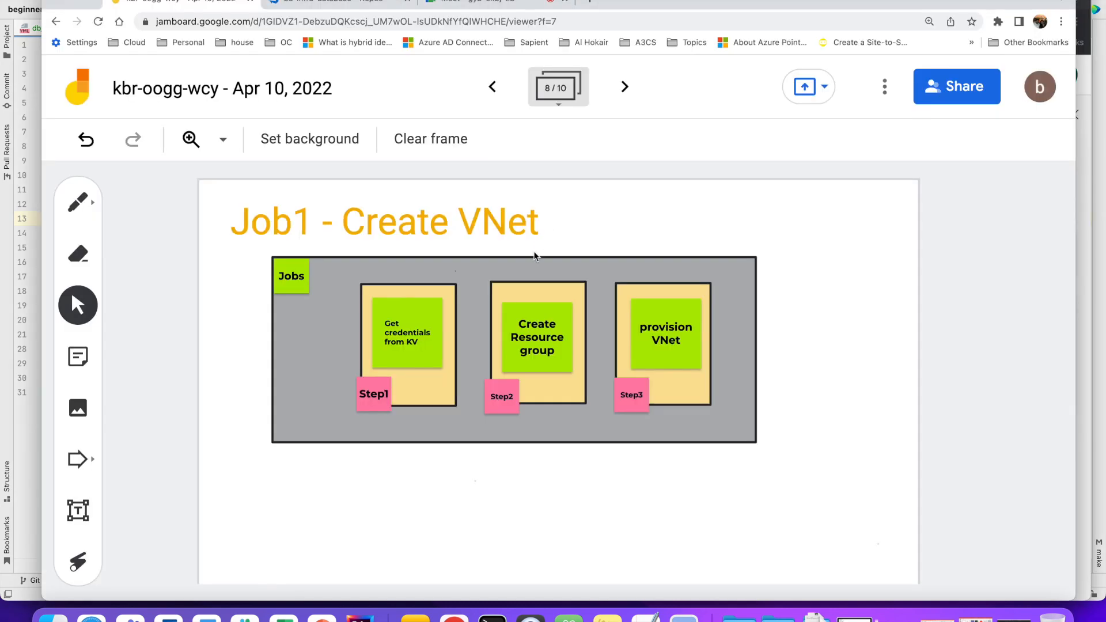
left_click(544, 325)
left_click(544, 326)
key("super+a")
left_click(612, 421)
key("super+Tab")
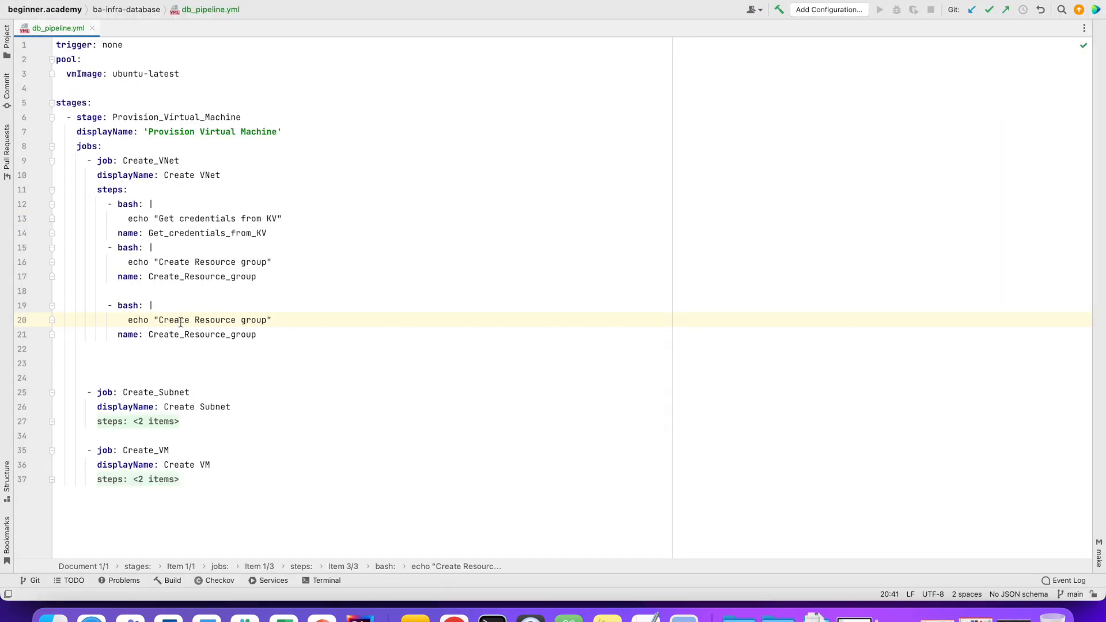
left_click_drag(160, 321, 267, 320)
type("provision VNet")
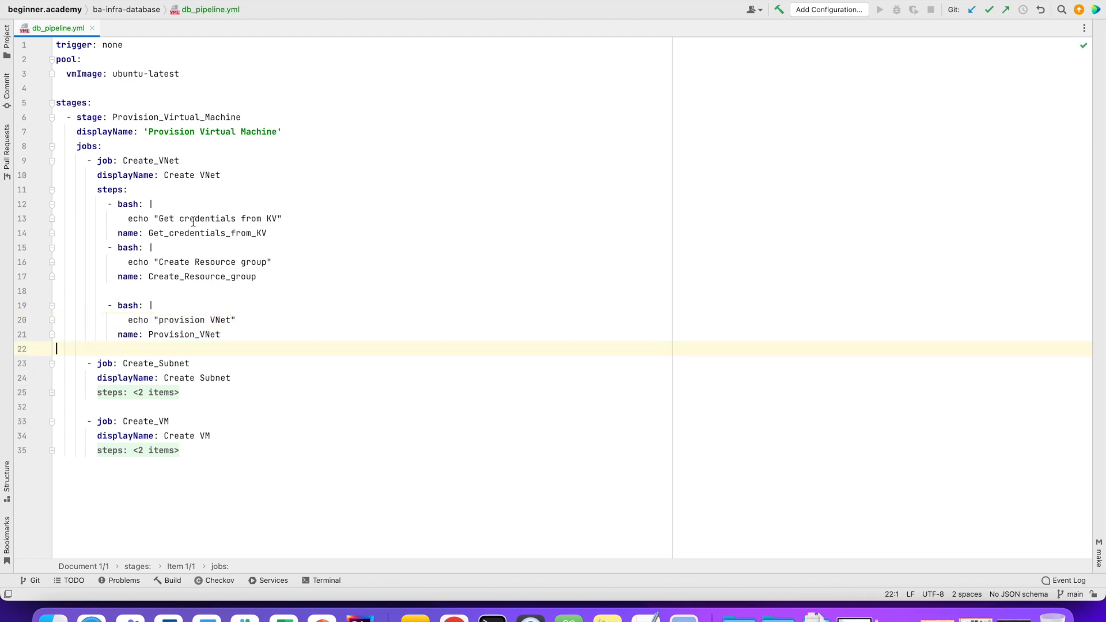
- Check the stage, job and step names, and insert a blank line after the Get_credentials_from_KV step
left_click_drag(118, 117, 231, 117)
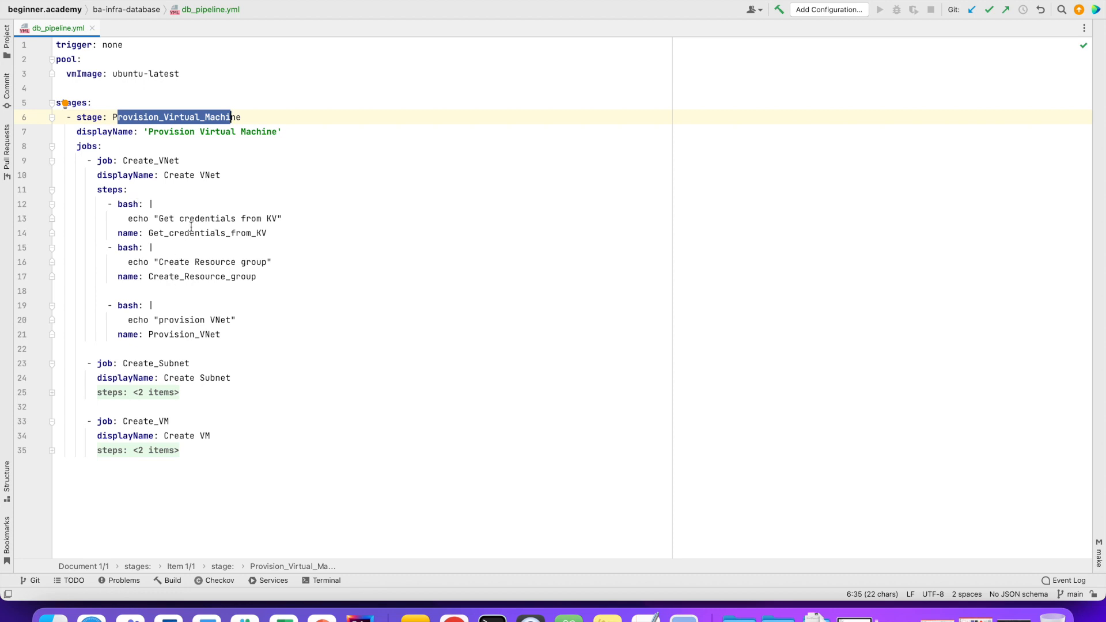
double_click(147, 160)
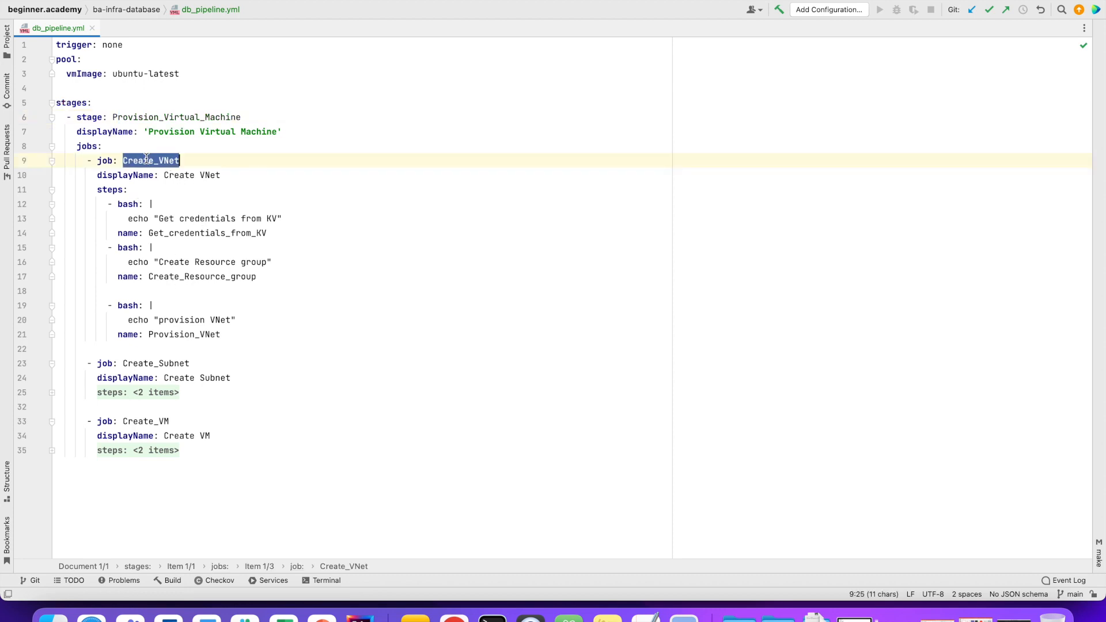
left_click(182, 233)
left_click_drag(164, 218, 220, 337)
left_click(291, 233)
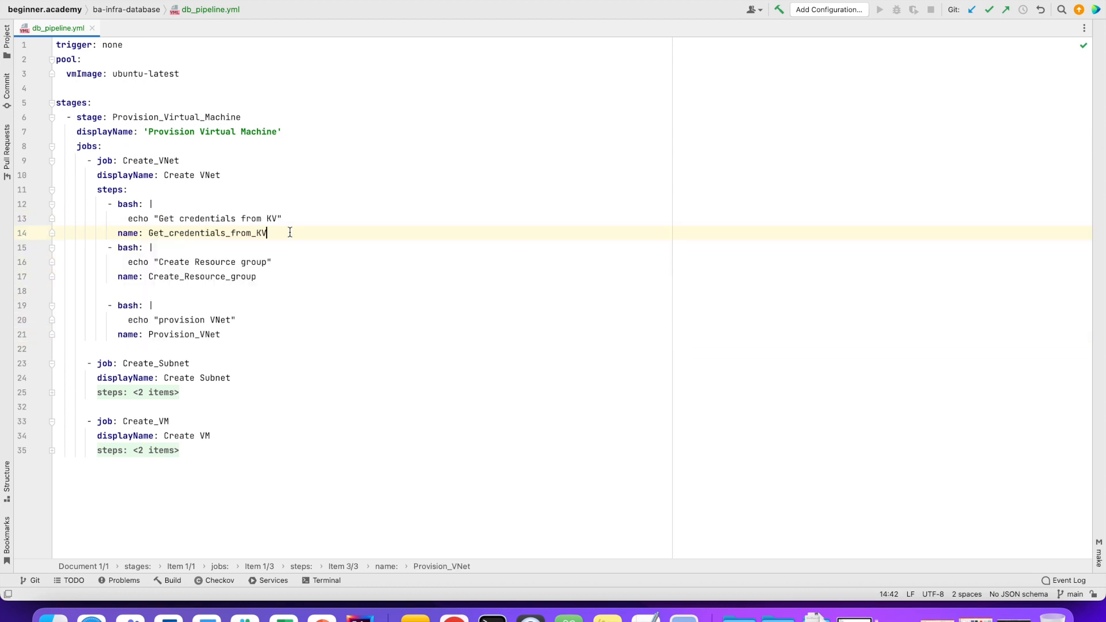
key("Return")
- Review the names of the three bash steps in the Create_VNet job
double_click(127, 204)
left_click_drag(179, 233, 226, 232)
left_click_drag(179, 291, 263, 292)
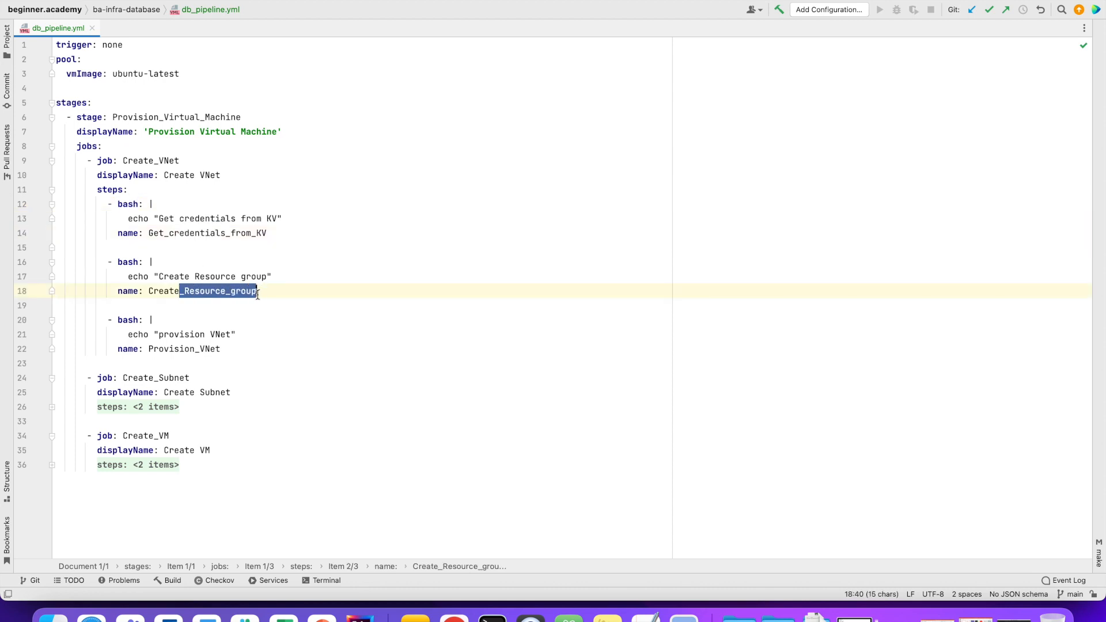
left_click_drag(182, 348, 226, 346)
left_click(249, 345)
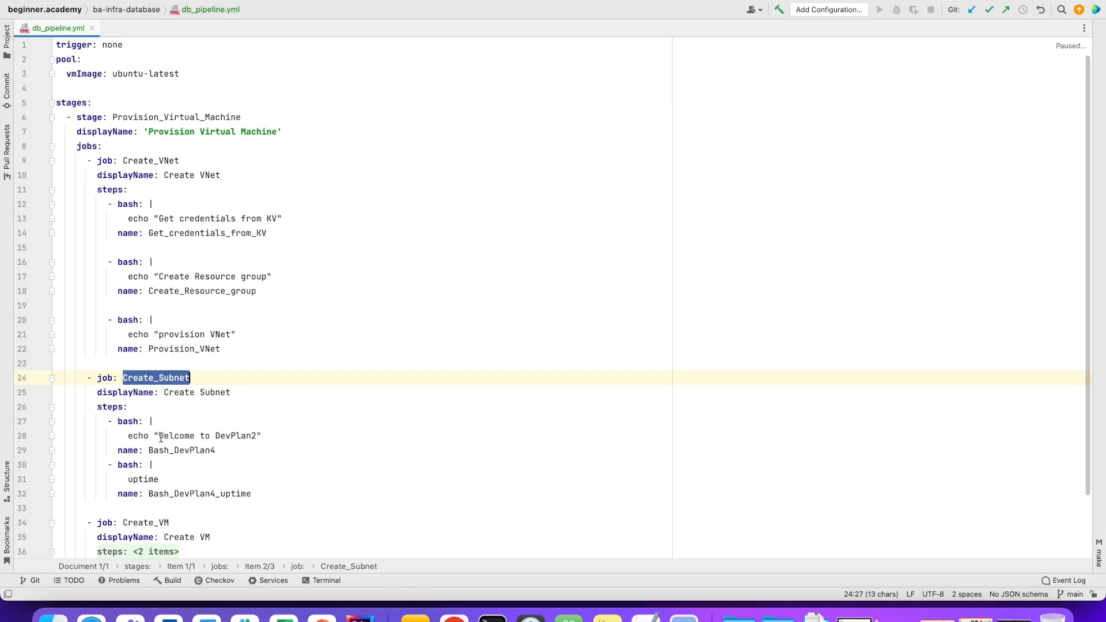
- Set both the echo text and the name of the Create_Subnet job's first bash step to Create_Subnet
left_click_drag(161, 436, 259, 436)
key("super+v")
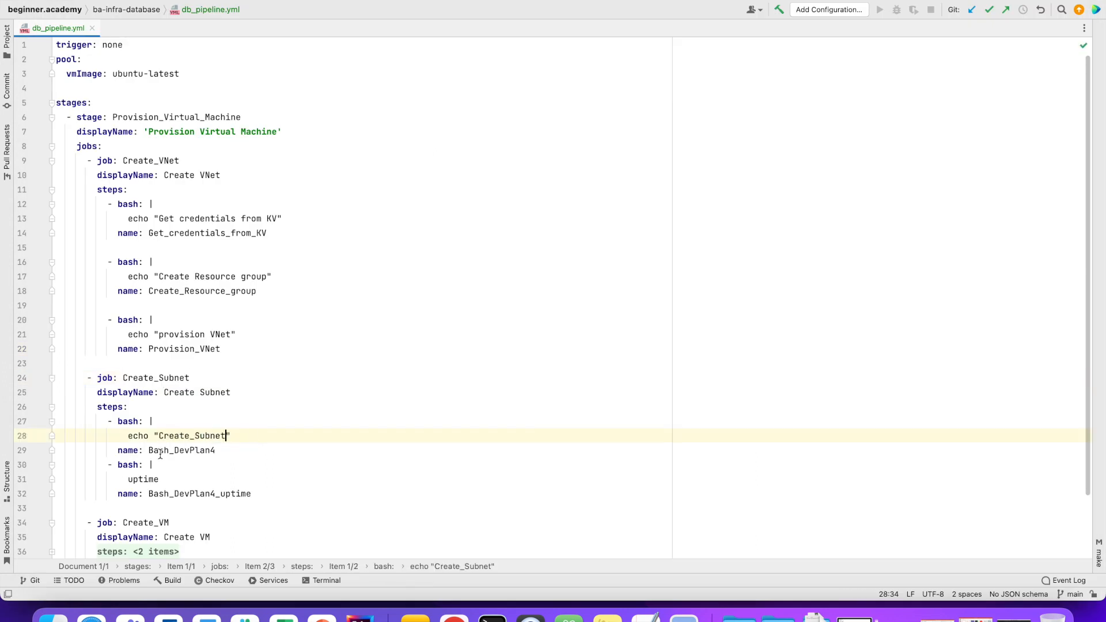
left_click_drag(151, 450, 224, 450)
key("super+v")
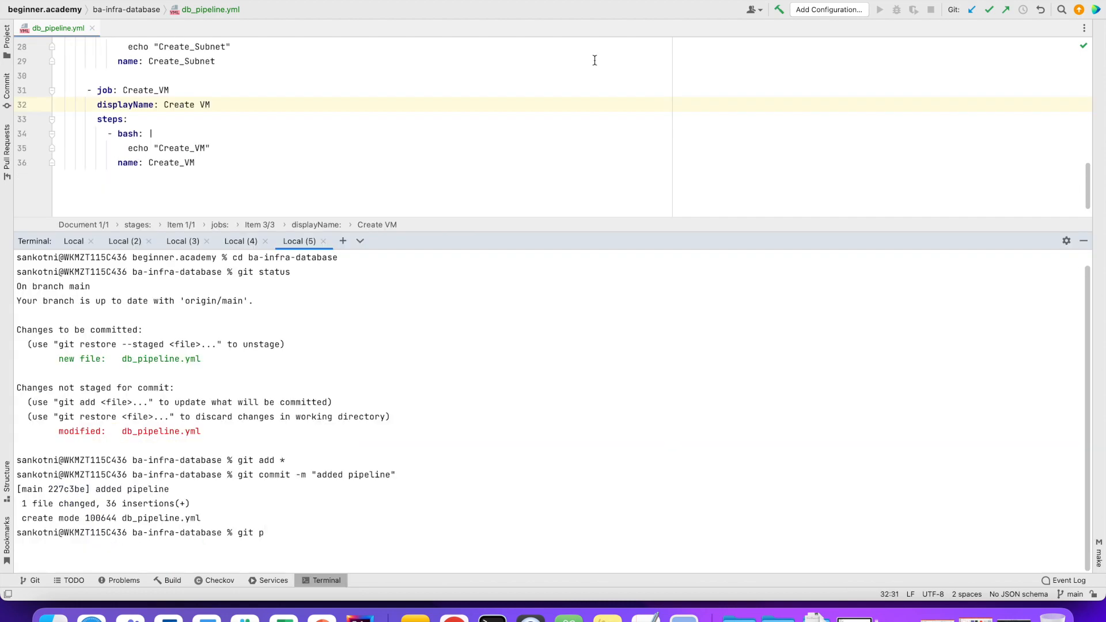
- Push the "added pipeline" commit to the remote repository with git push
type("ush")
key("Return")
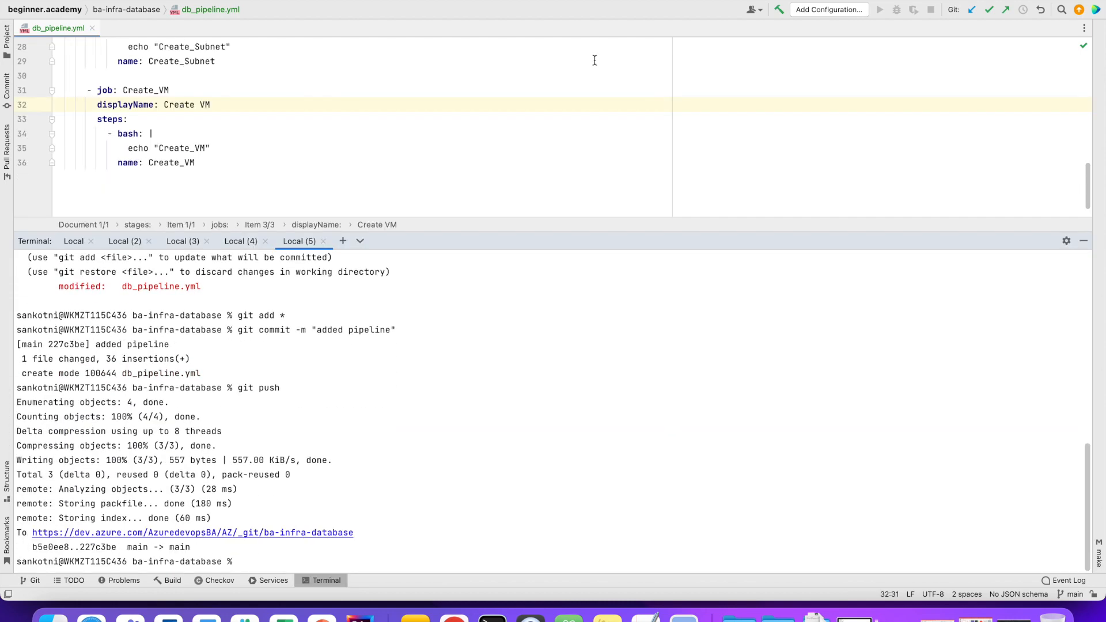
- Switch to Azure DevOps, refresh the ba-infra-database files, collapse the project navigation, and open db_pipeline.yml
left_click(454, 619)
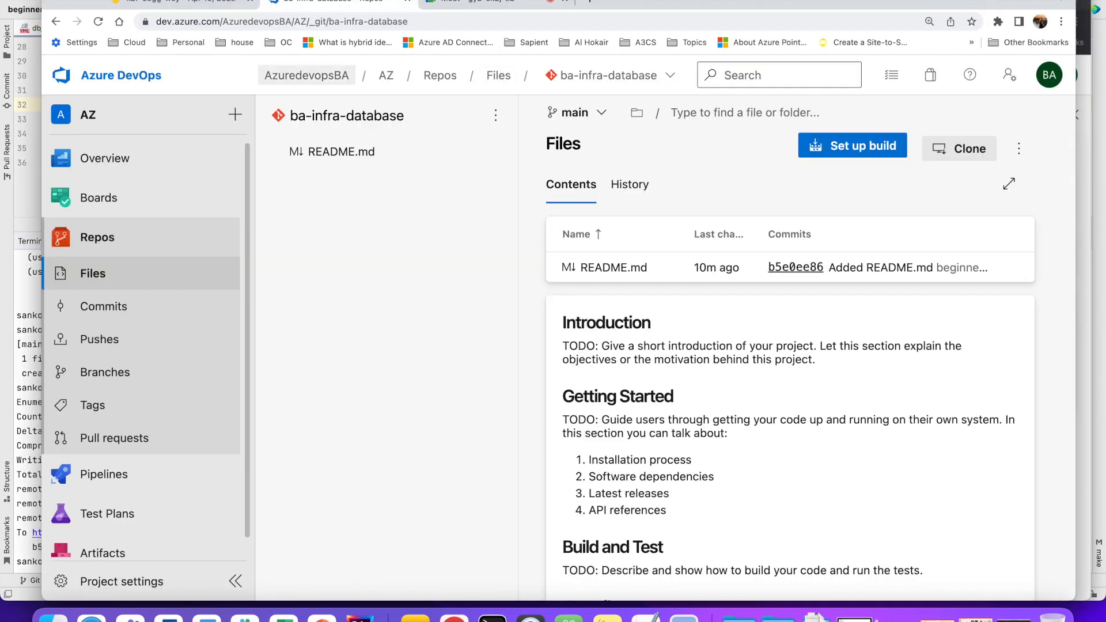
left_click(98, 22)
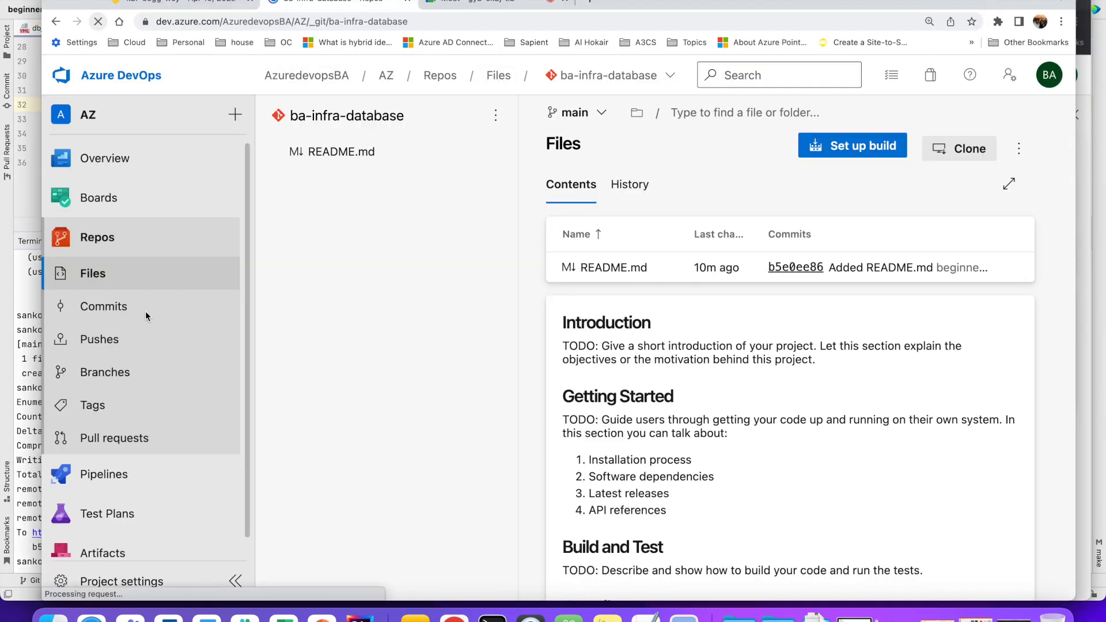
left_click(235, 581)
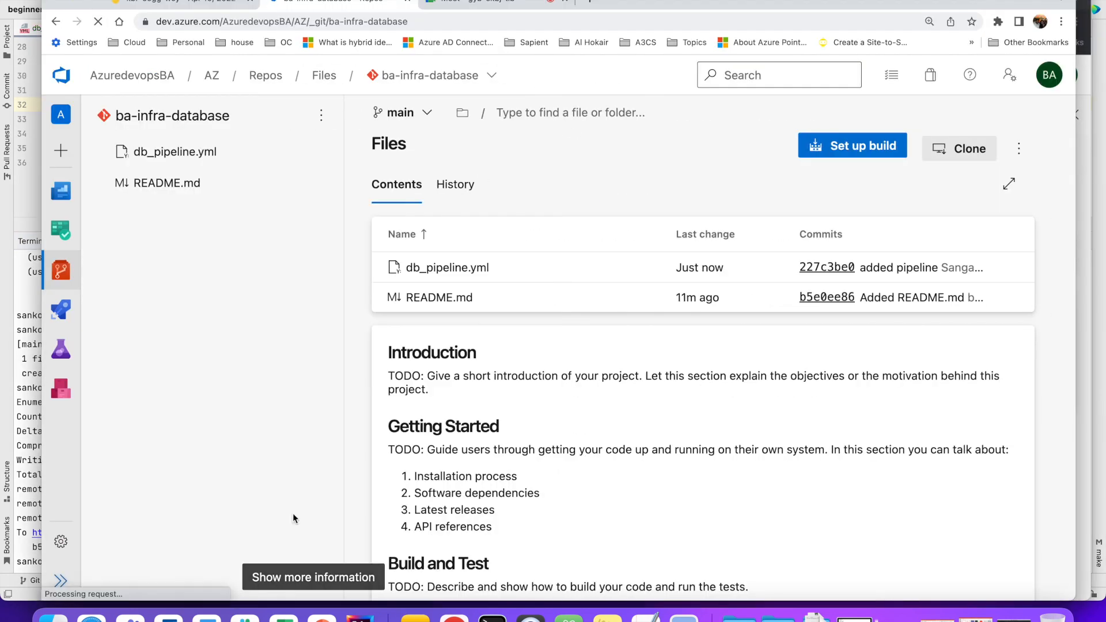
left_click(421, 269)
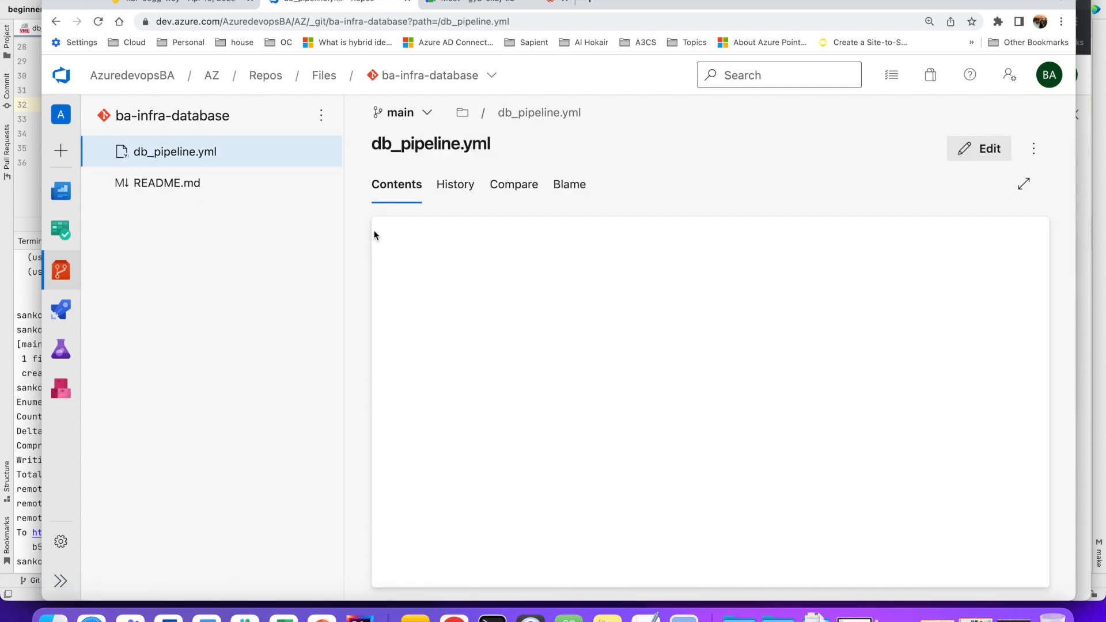
- Review the stage and step names in db_pipeline.yml against the Database Pipeline diagram in Jamboard, and return to Azure DevOps
scroll(561, 391, "down", 5)
scroll(561, 391, "up", 5)
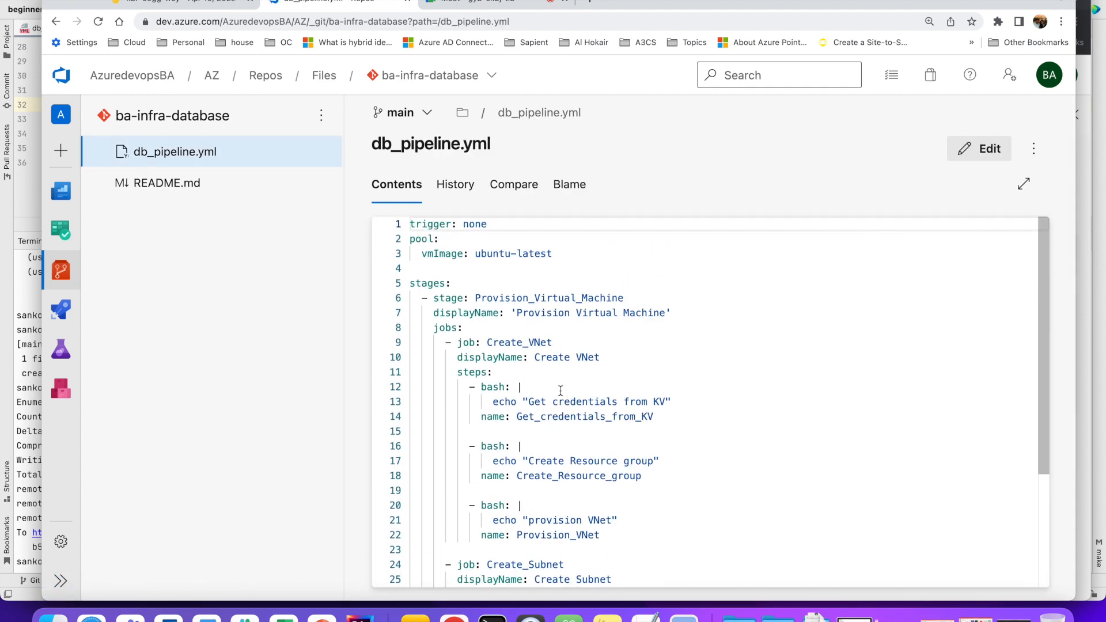
left_click(507, 330)
left_click(477, 234)
left_click(613, 501)
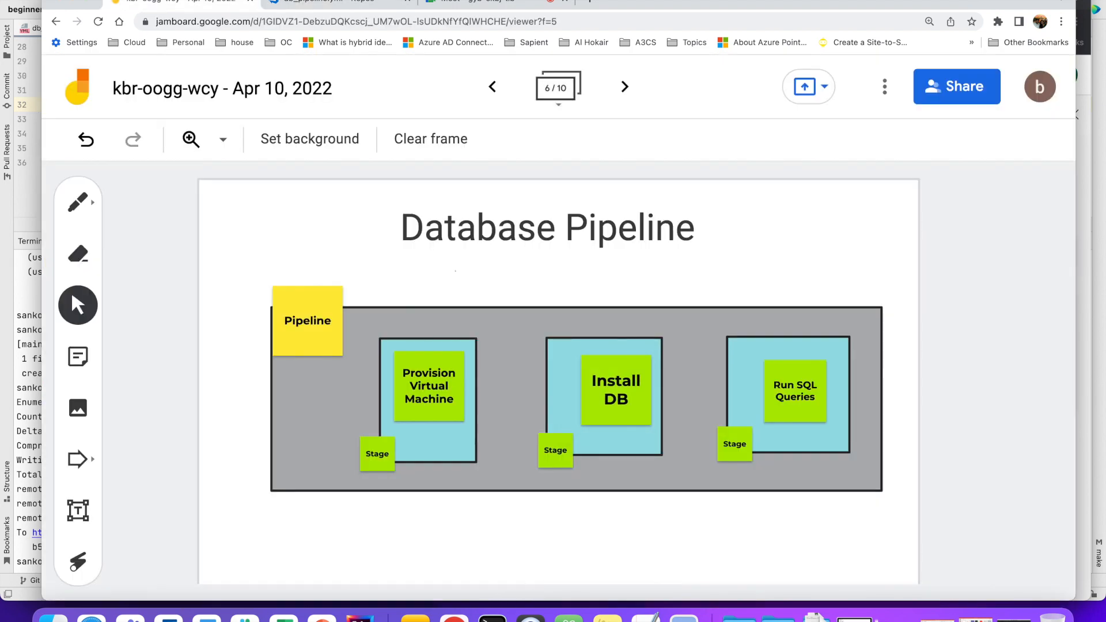
left_click(366, 8)
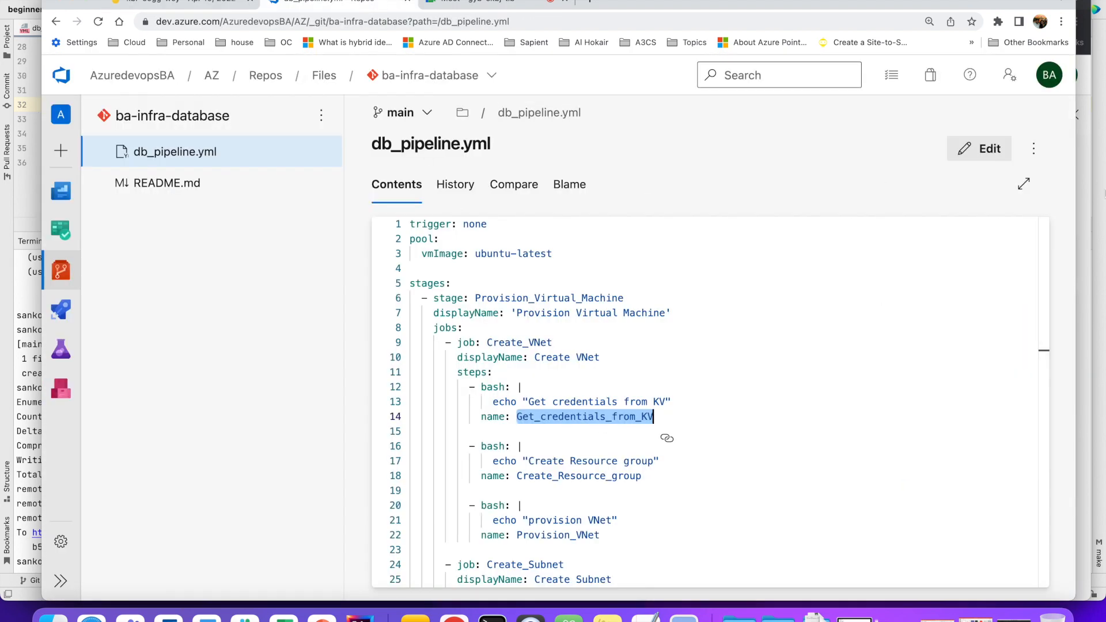
mouse_move(57, 311)
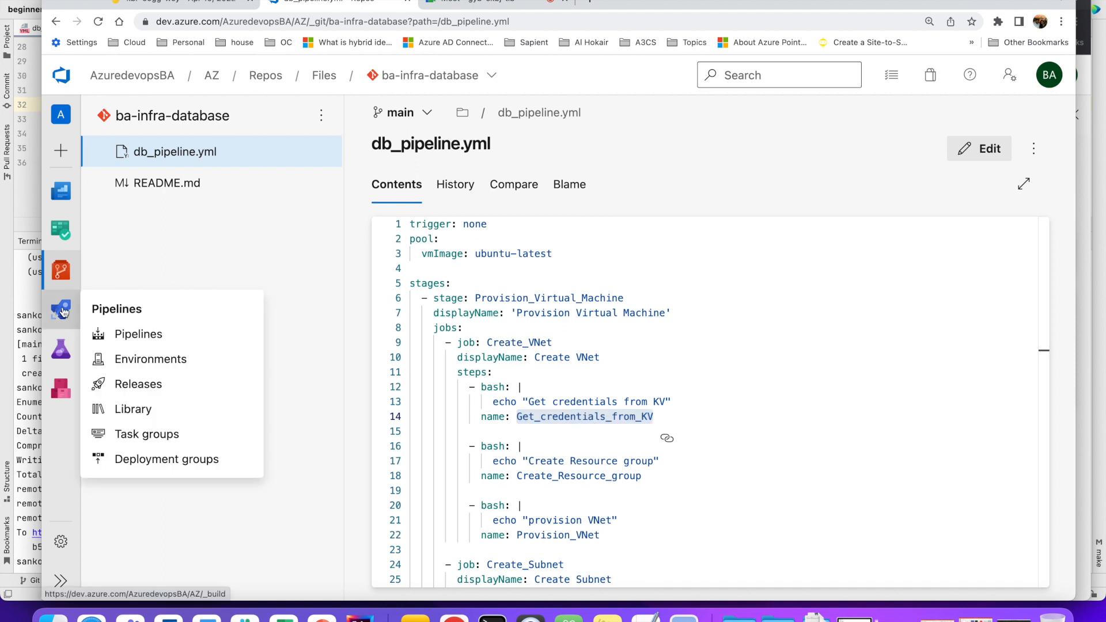
left_click(133, 332)
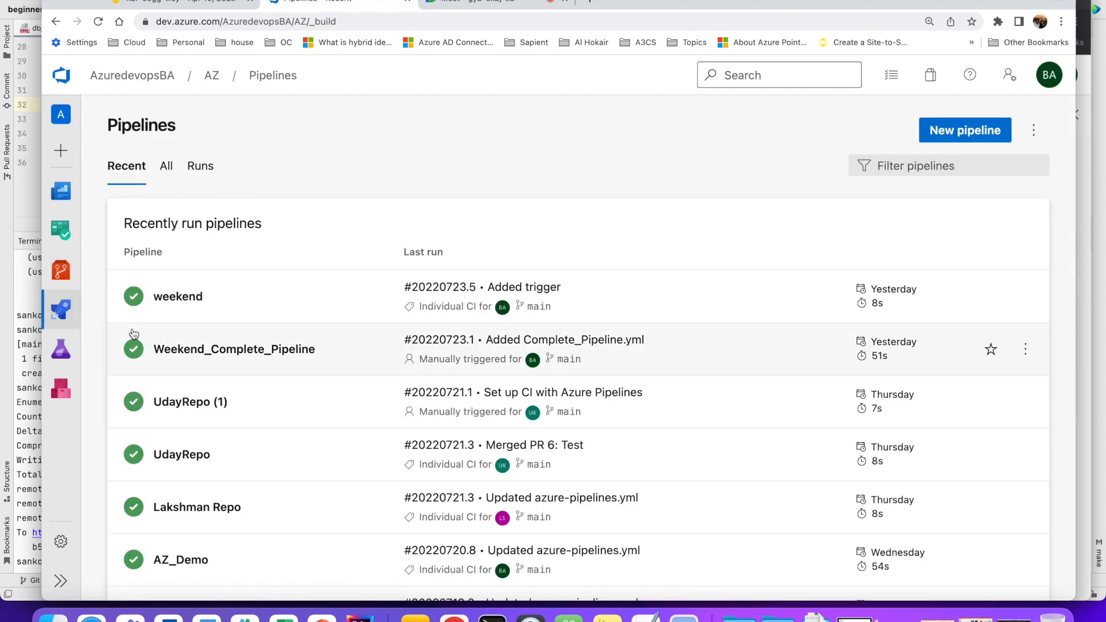
left_click(995, 137)
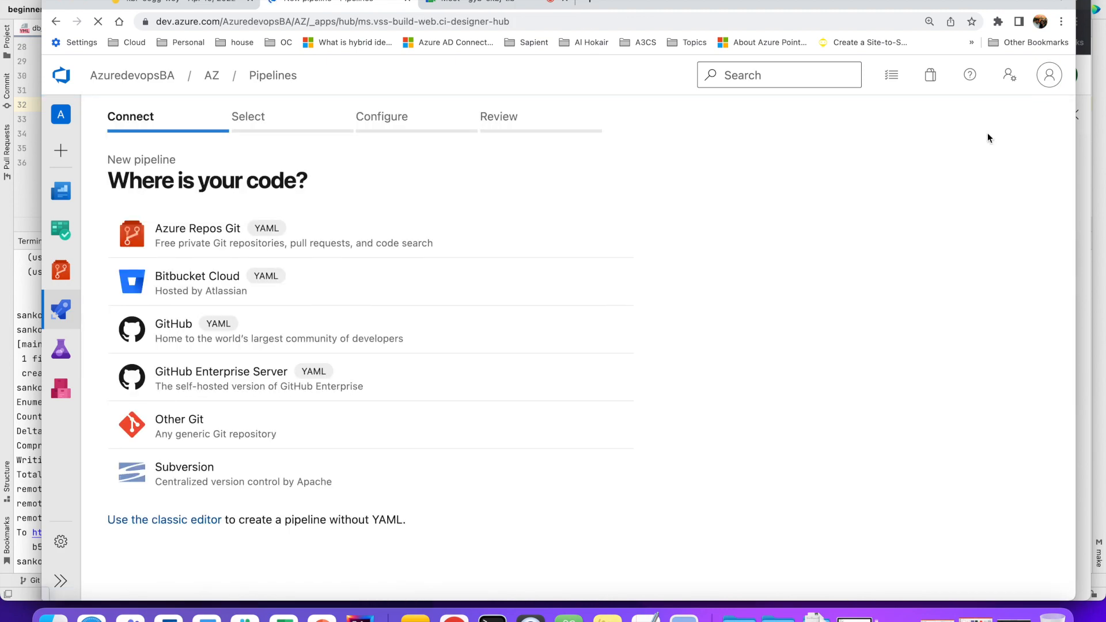
- Start a new pipeline with Azure Repos Git as the code source and ba-infra-database as the repository
mouse_move(57, 330)
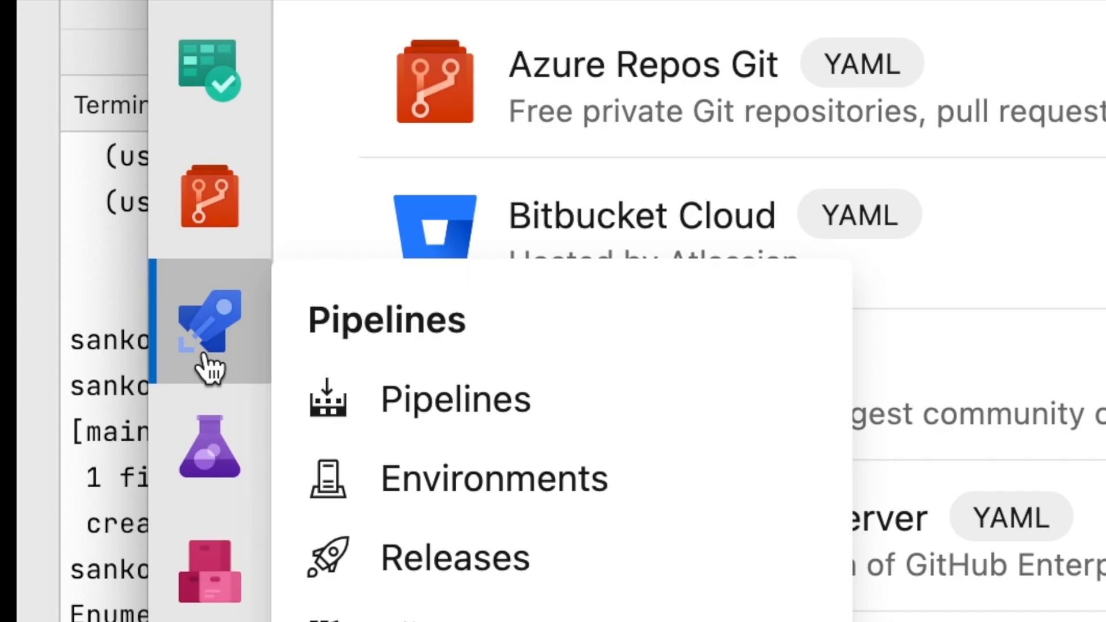
left_click(205, 357)
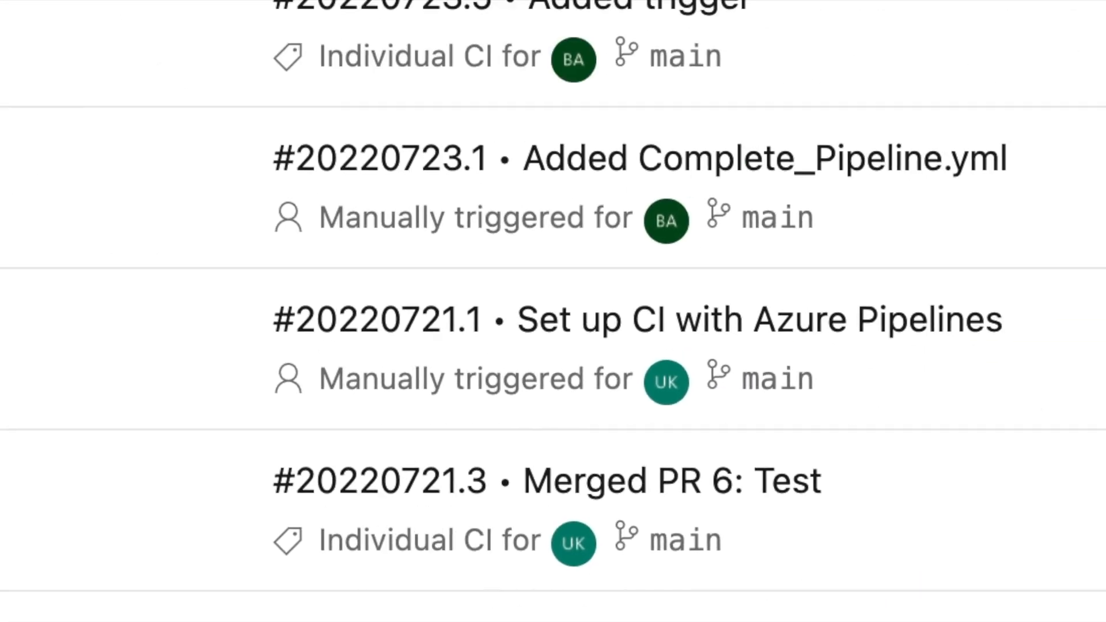
left_click(917, 150)
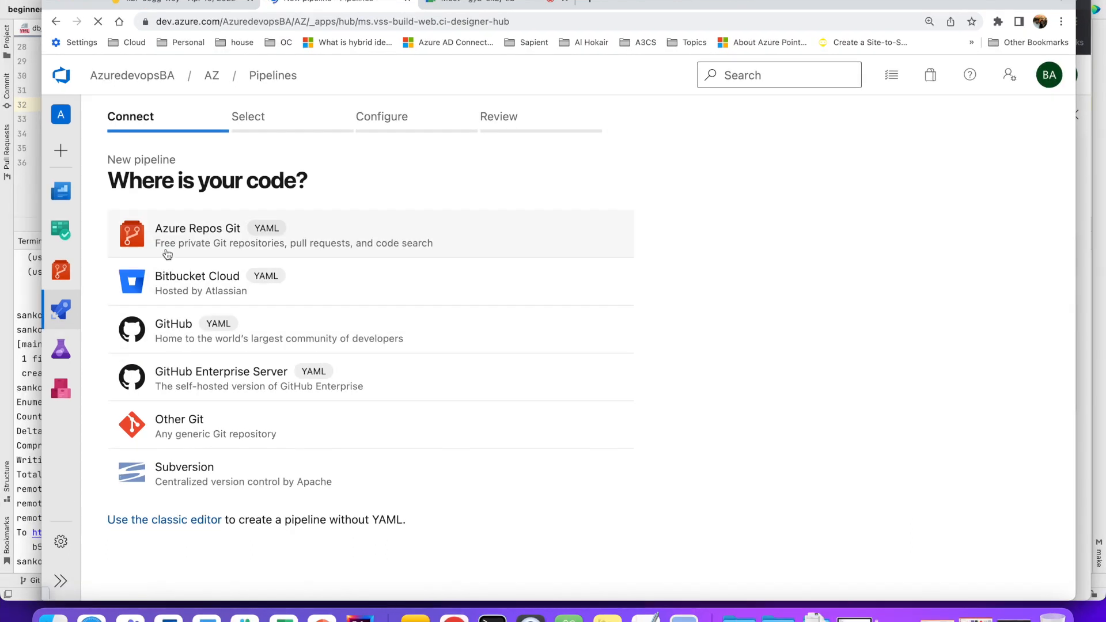
left_click(212, 249)
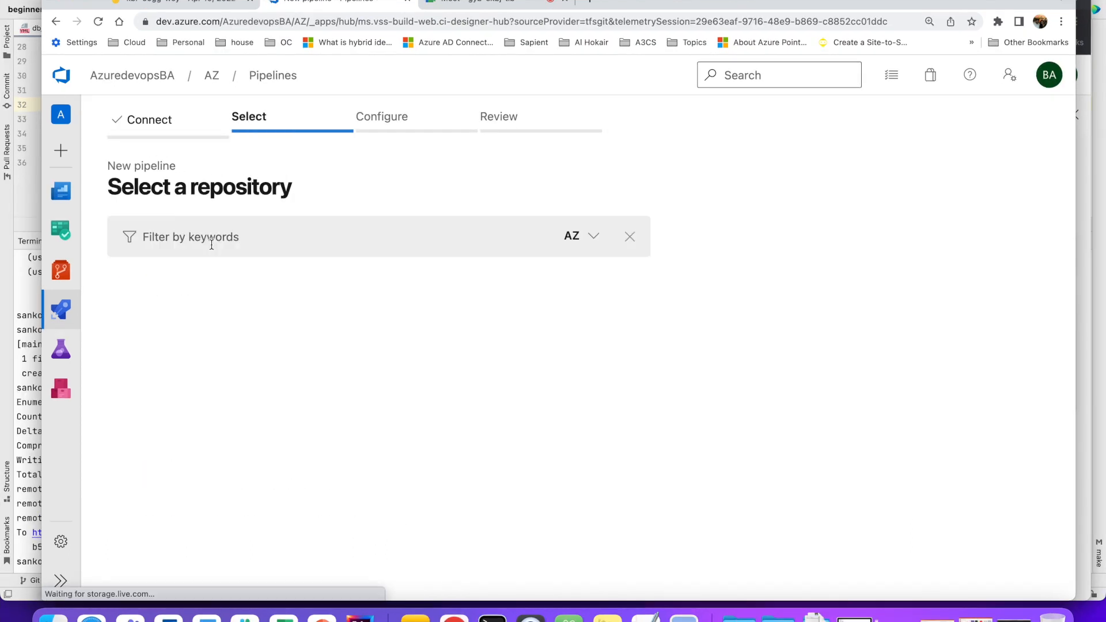
scroll(225, 440, "down", 1)
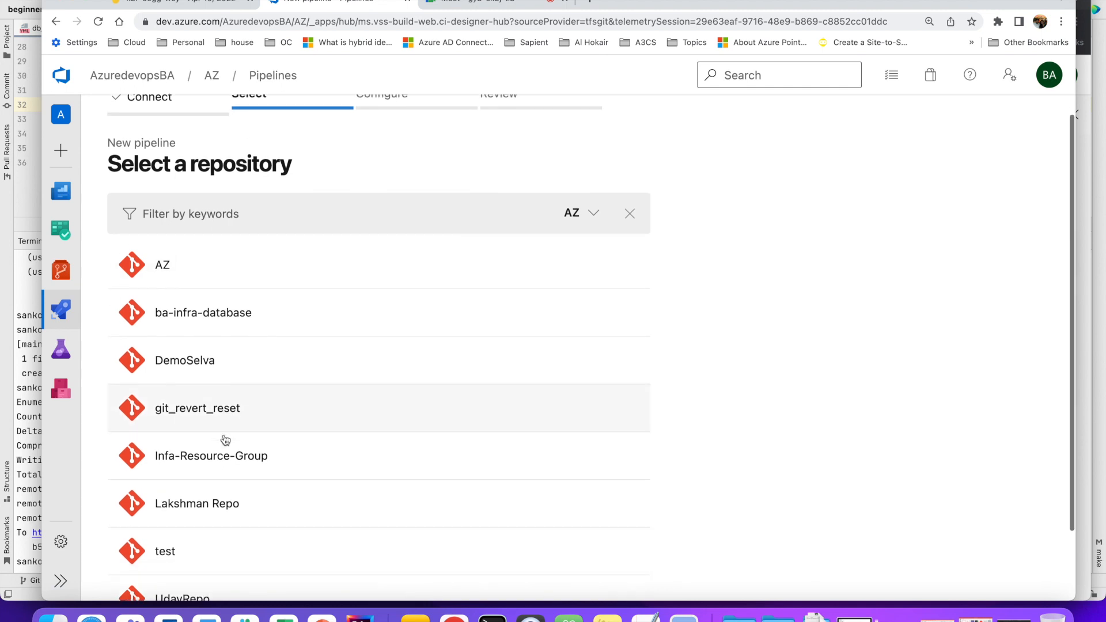
left_click(192, 322)
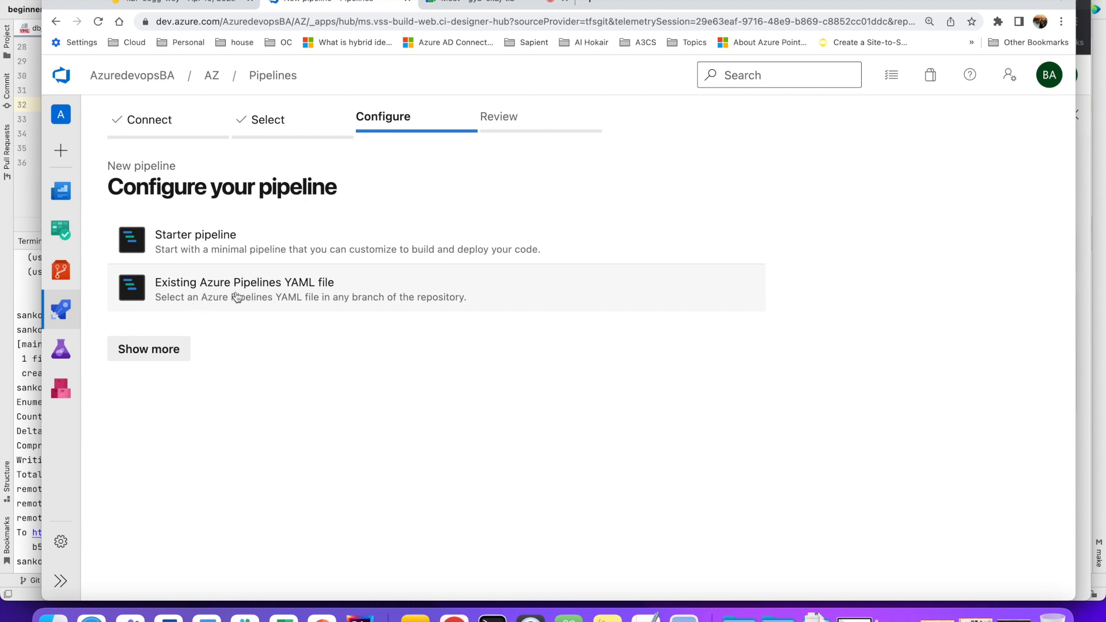
- Configure the pipeline from the existing Azure Pipelines YAML file /db_pipeline.yml on the main branch
left_click(237, 298)
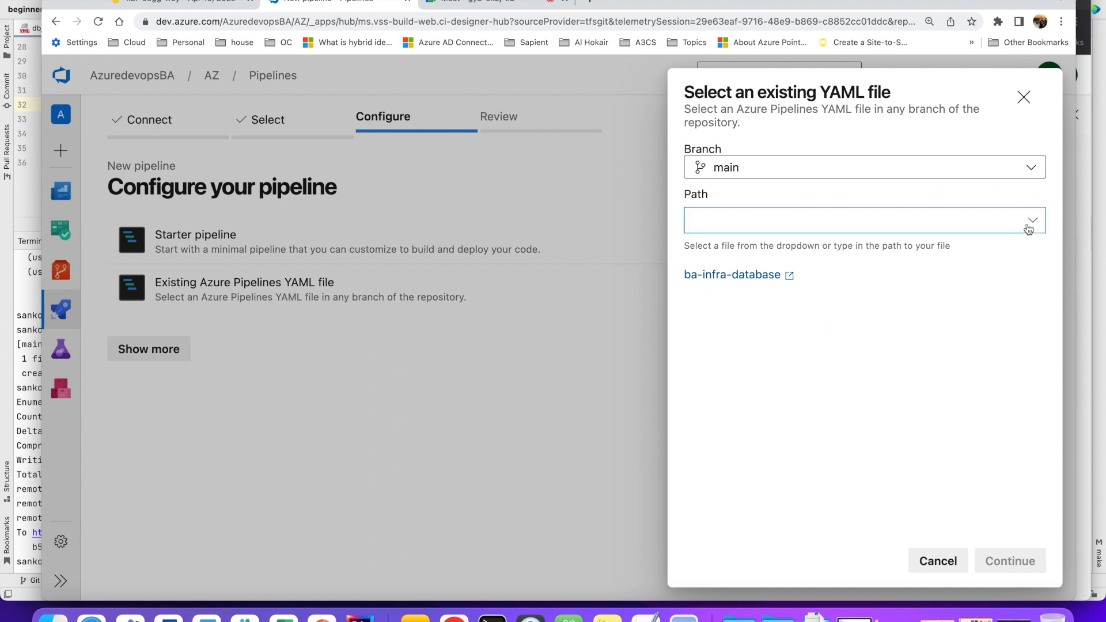
left_click(1032, 220)
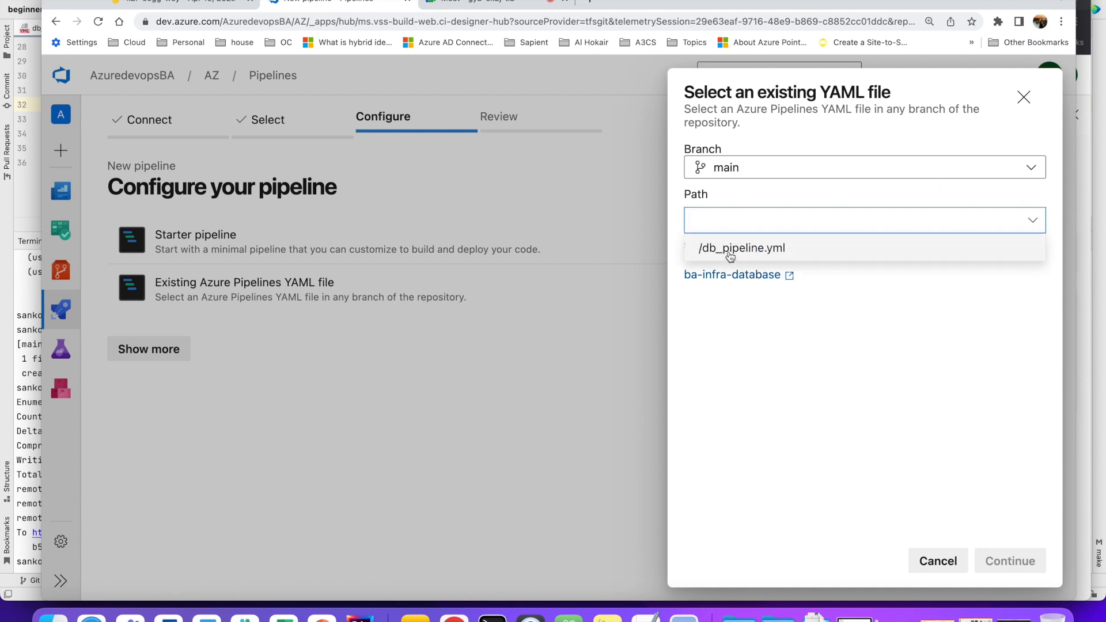
left_click(731, 254)
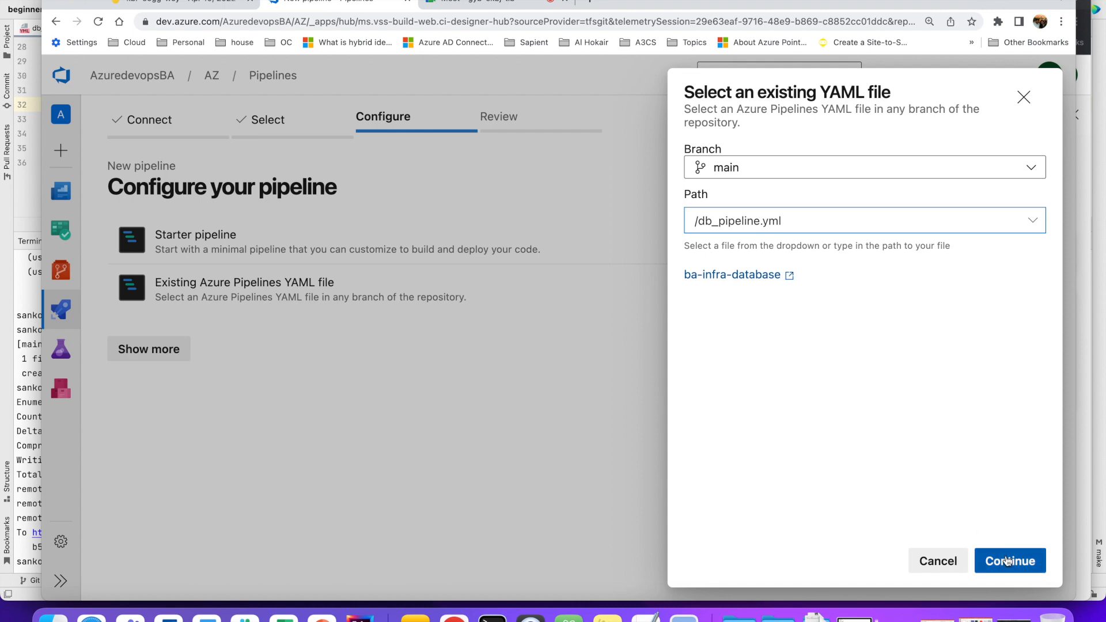
left_click(1009, 561)
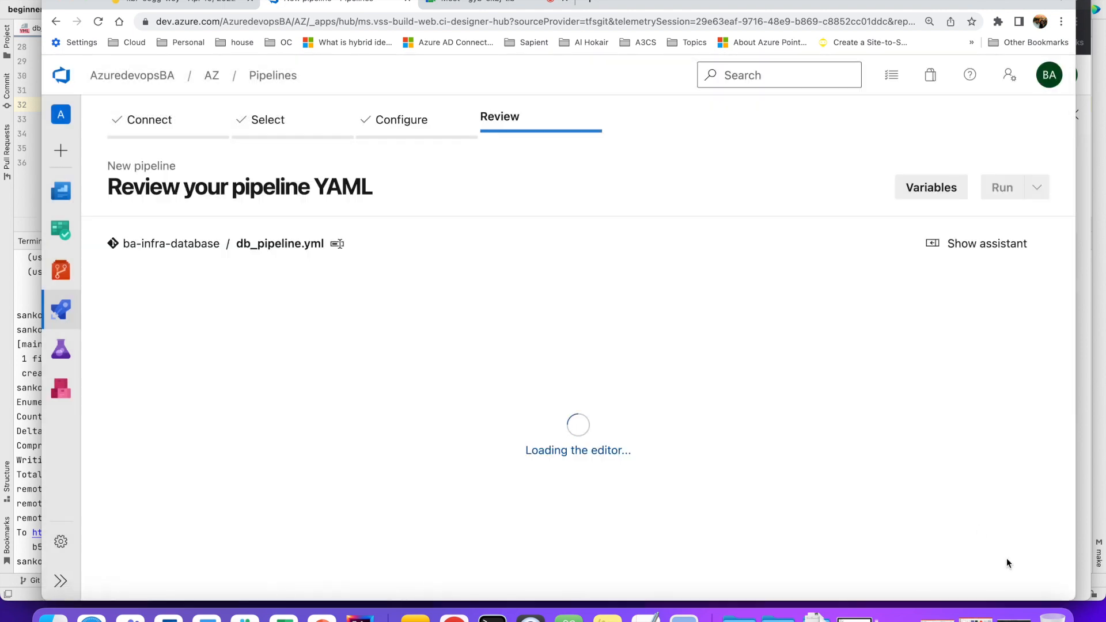
- Review the pipeline YAML through to the Create_VM job and save the pipeline without running it
scroll(579, 475, "down", 10)
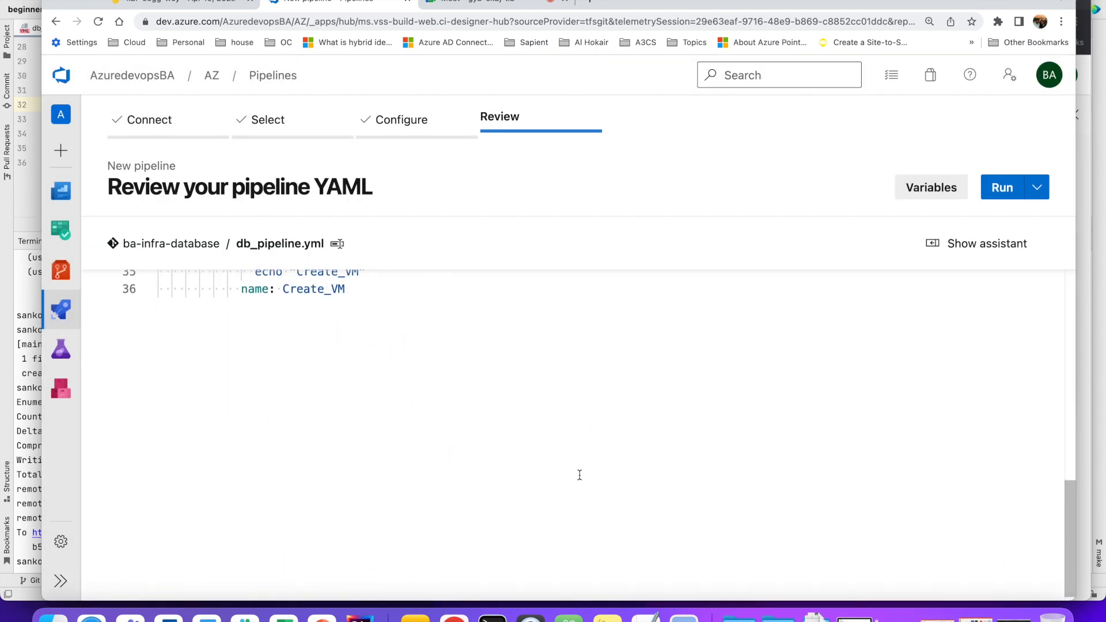
scroll(579, 474, "up", 5)
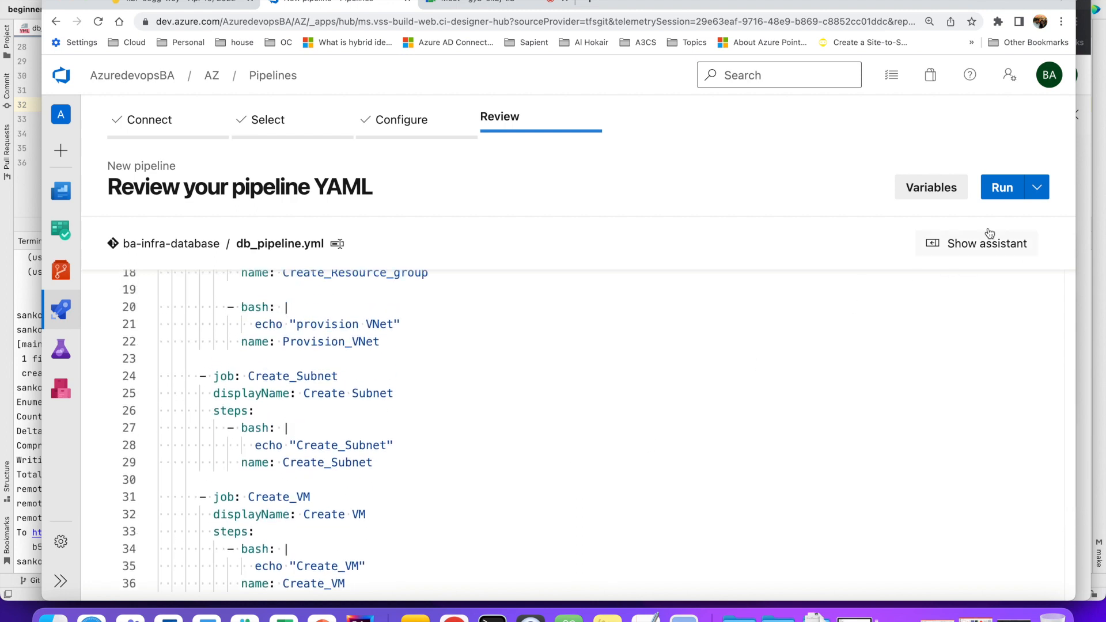
left_click(1036, 187)
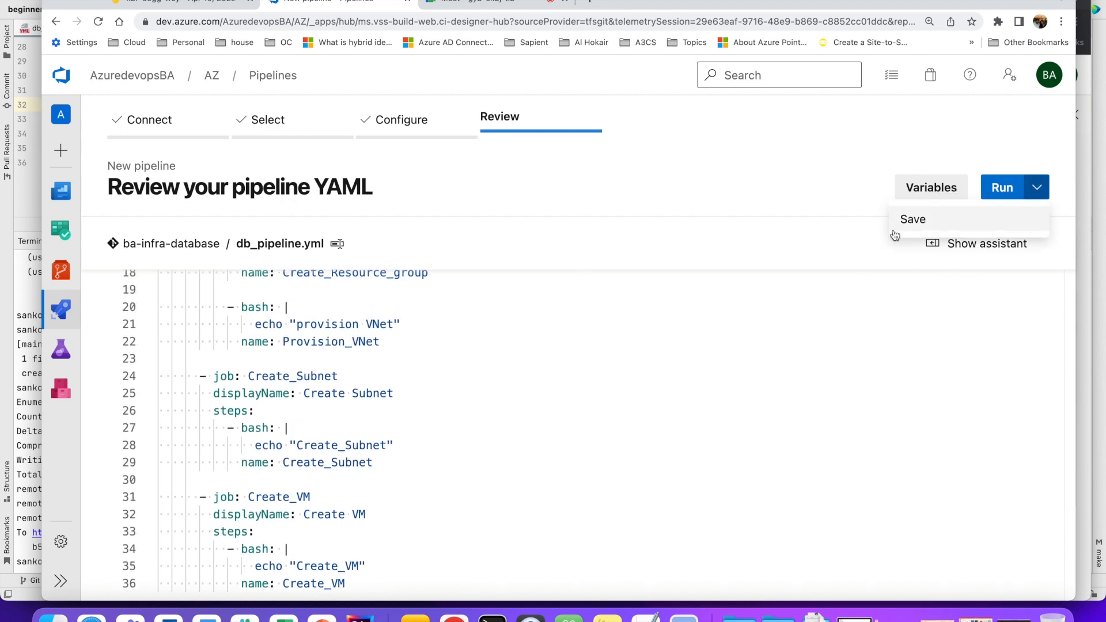
left_click(914, 220)
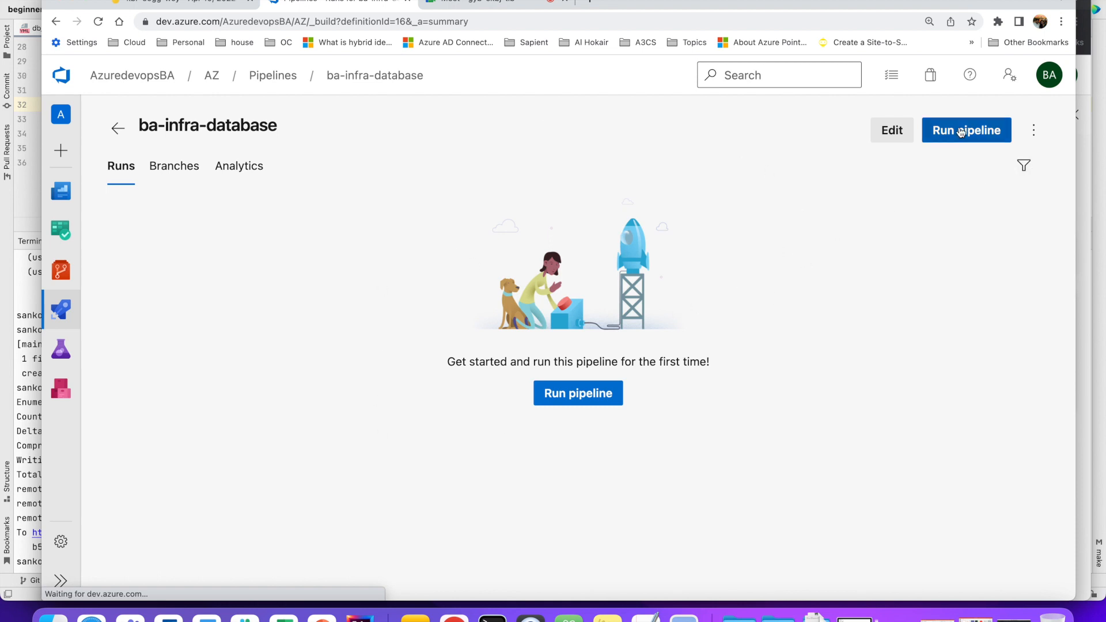
- Open the ba-infra-database pipeline from the list of all pipelines and run it manually
mouse_move(68, 318)
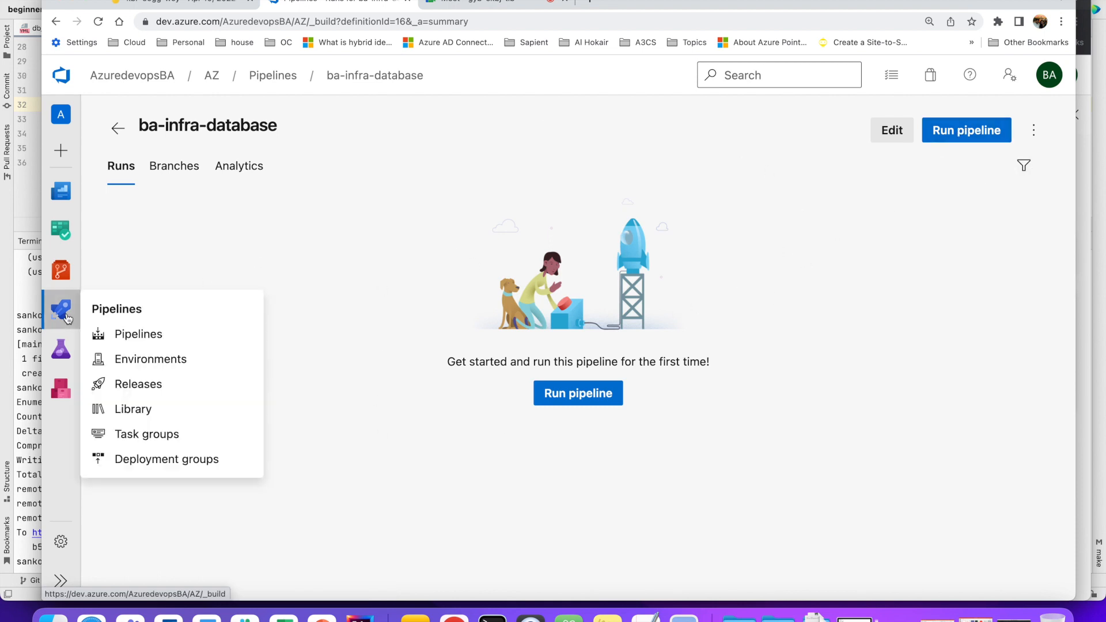
left_click(111, 334)
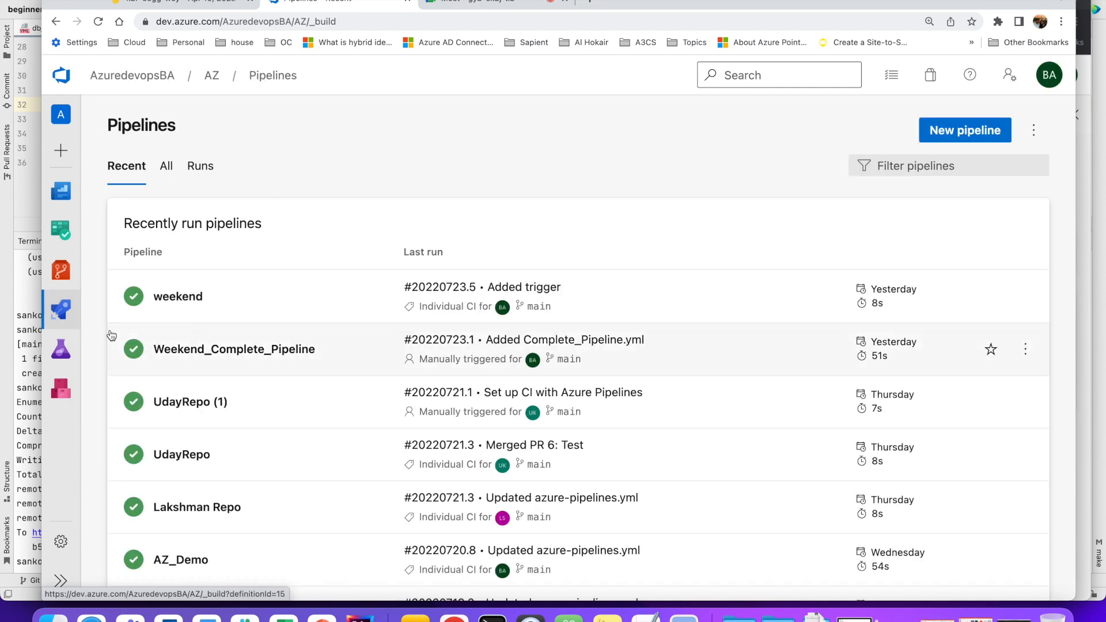
left_click(163, 176)
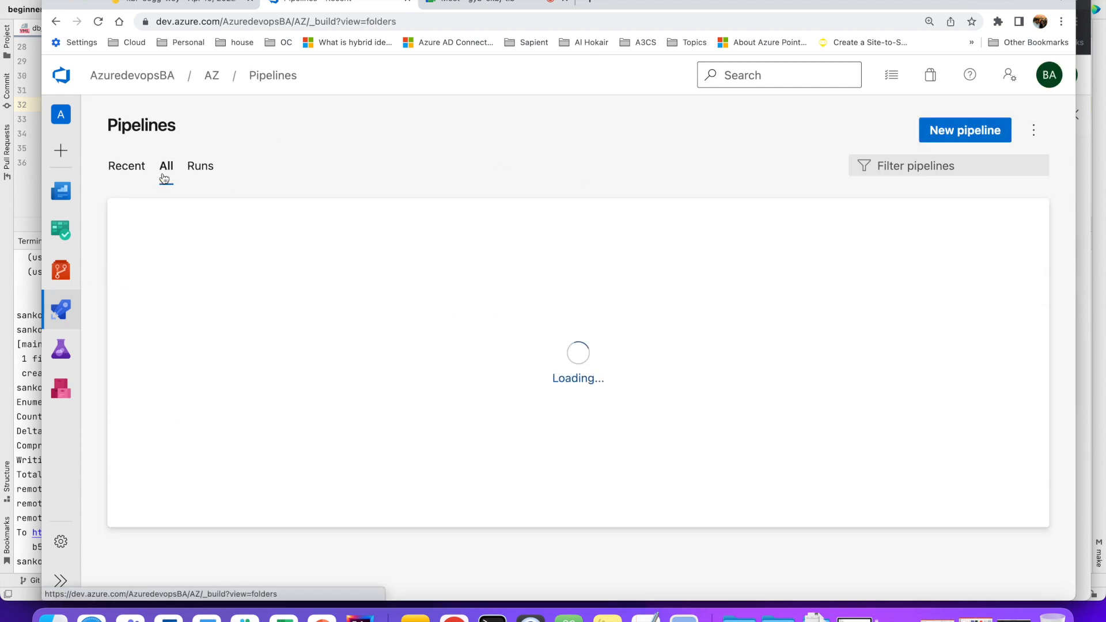
left_click(217, 324)
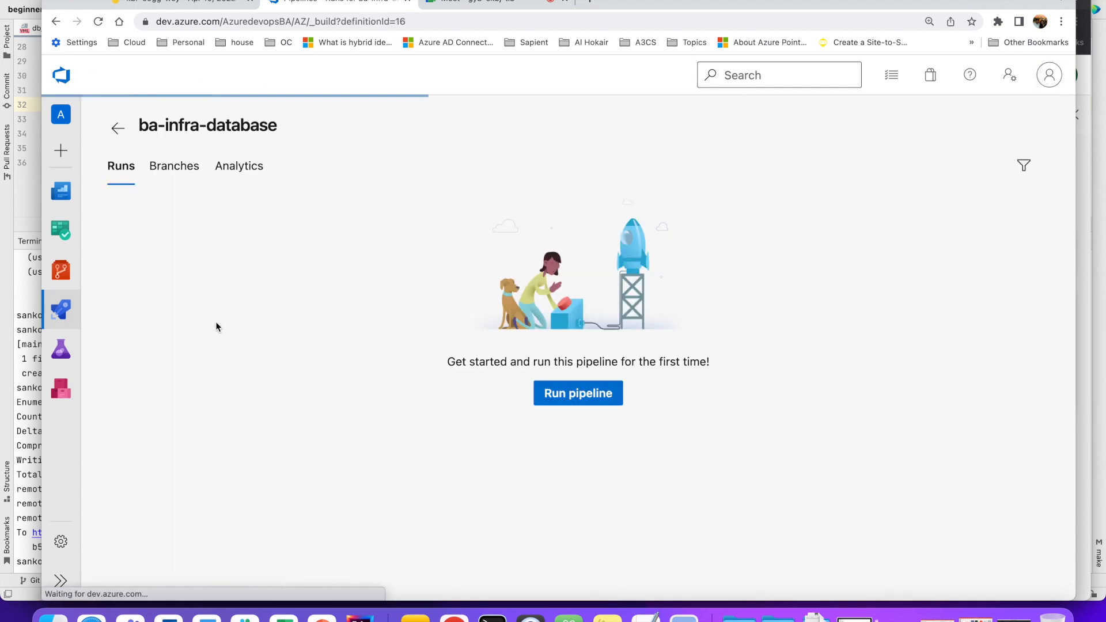
left_click(966, 130)
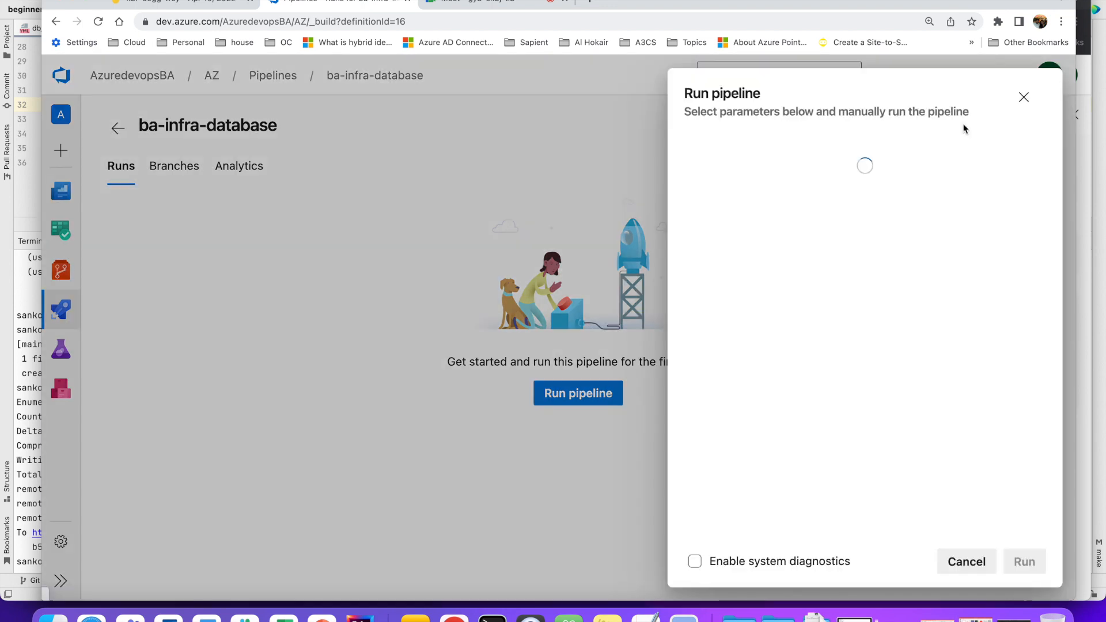
left_click(1024, 562)
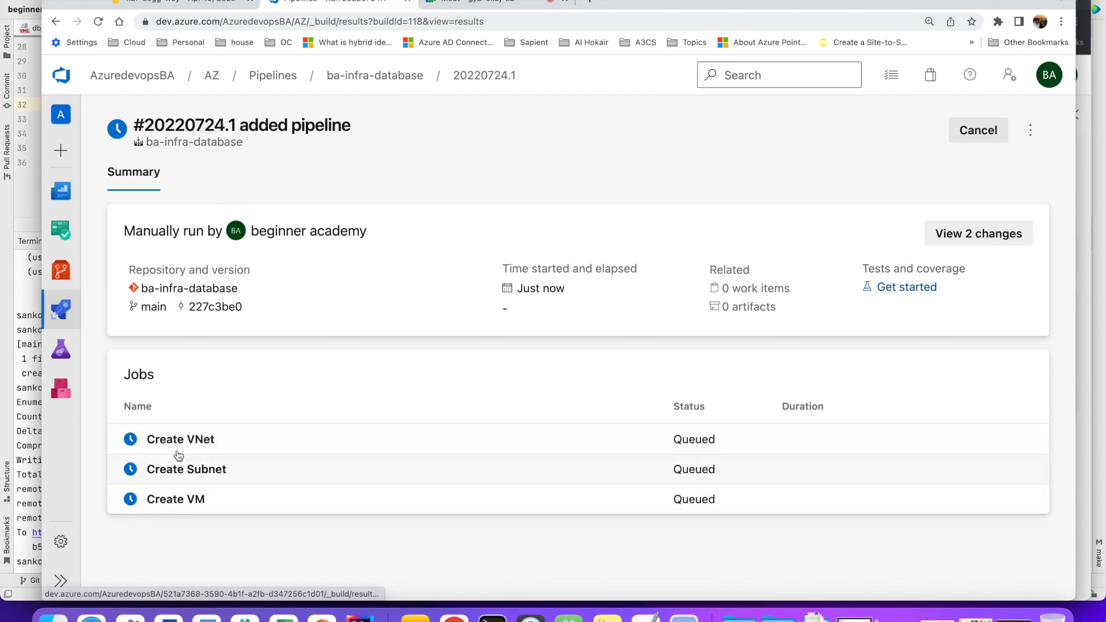
- Switch to the Jamboard and examine the Provision Virtual Machine stage and its job diagram on frame 7
left_click(168, 6)
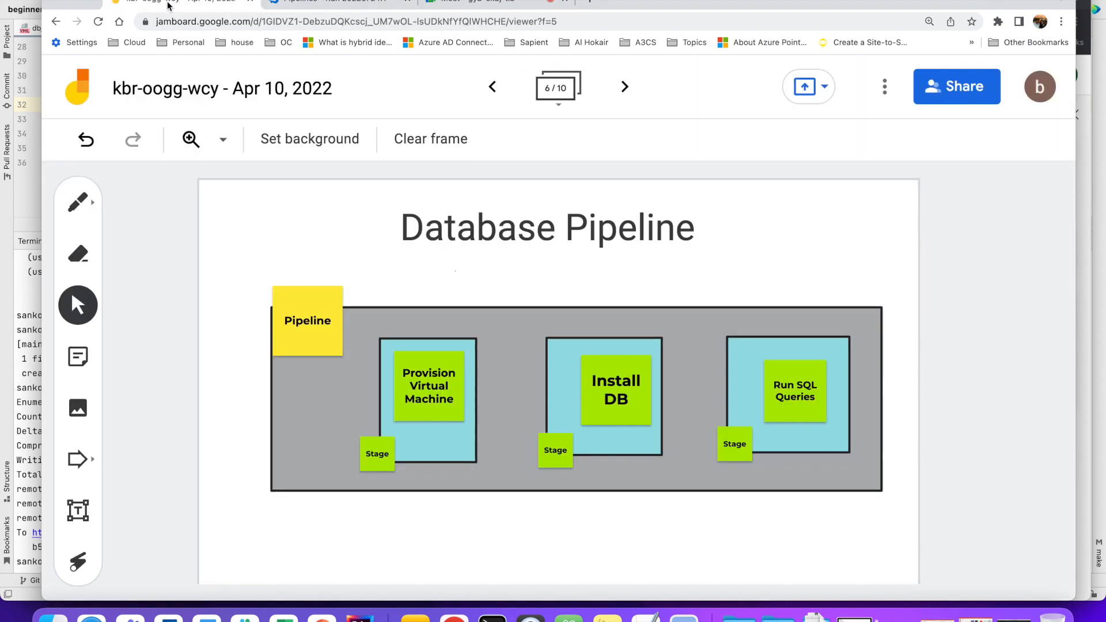
left_click(419, 391)
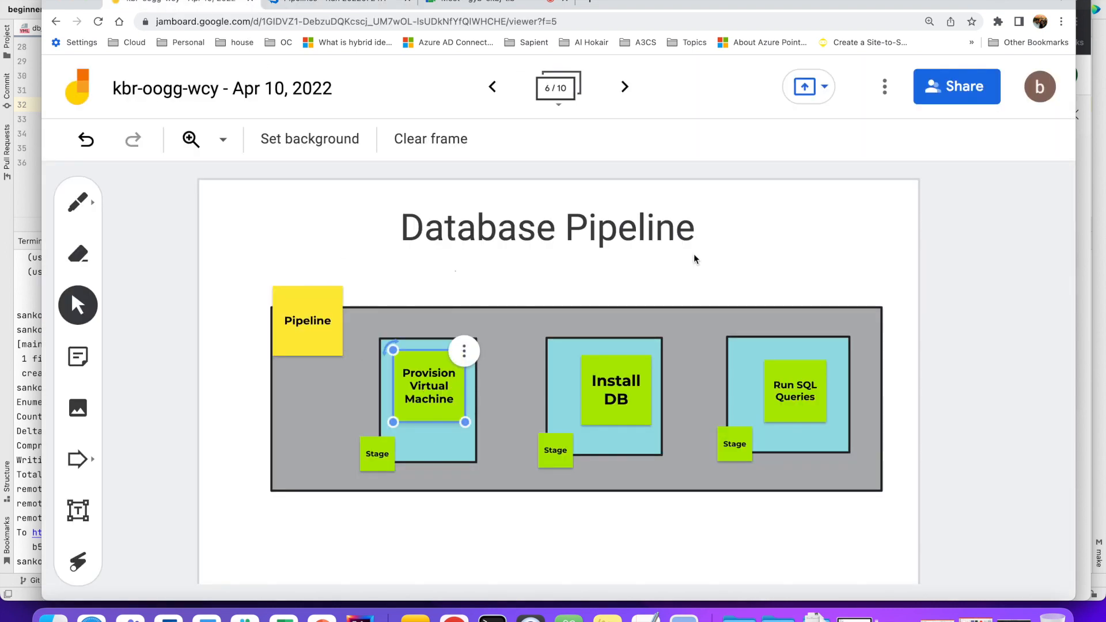
left_click(629, 89)
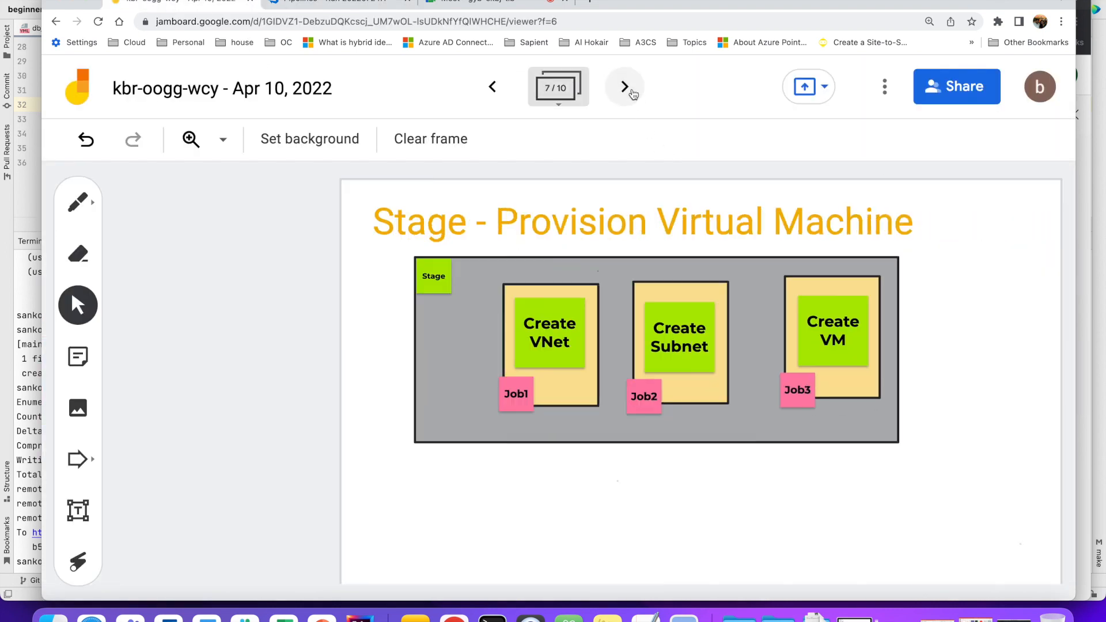
- Return to the Azure DevOps pipeline run and examine the steps under the Create VNet, Create Subnet and Create VM jobs
left_click(387, 1)
scroll(178, 337, "up", 3)
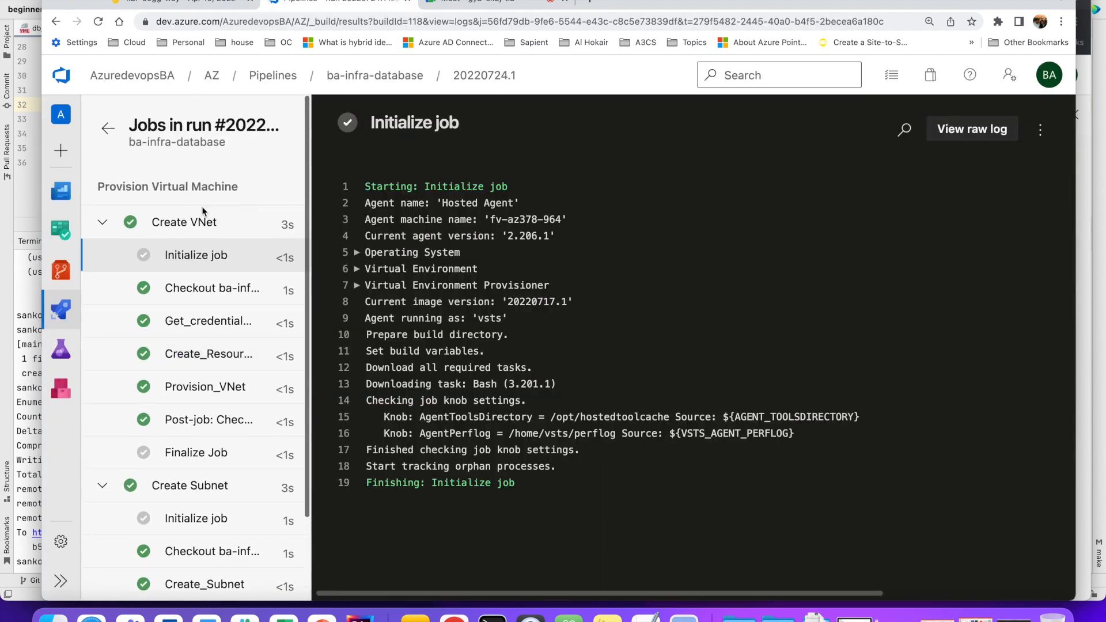
left_click(113, 226)
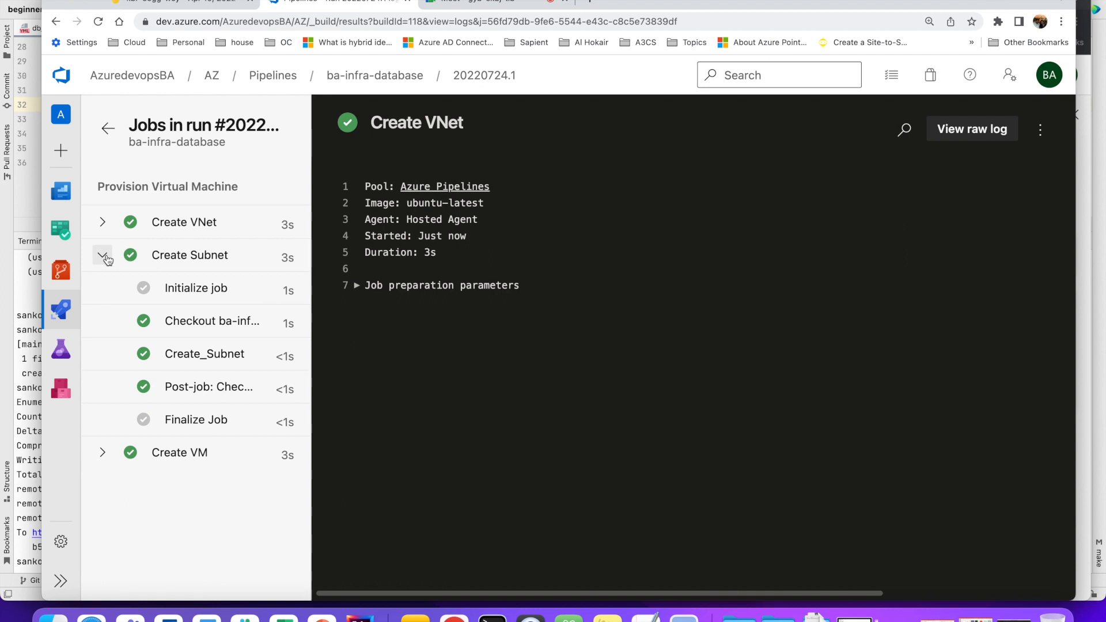
left_click(103, 255)
left_click(103, 288)
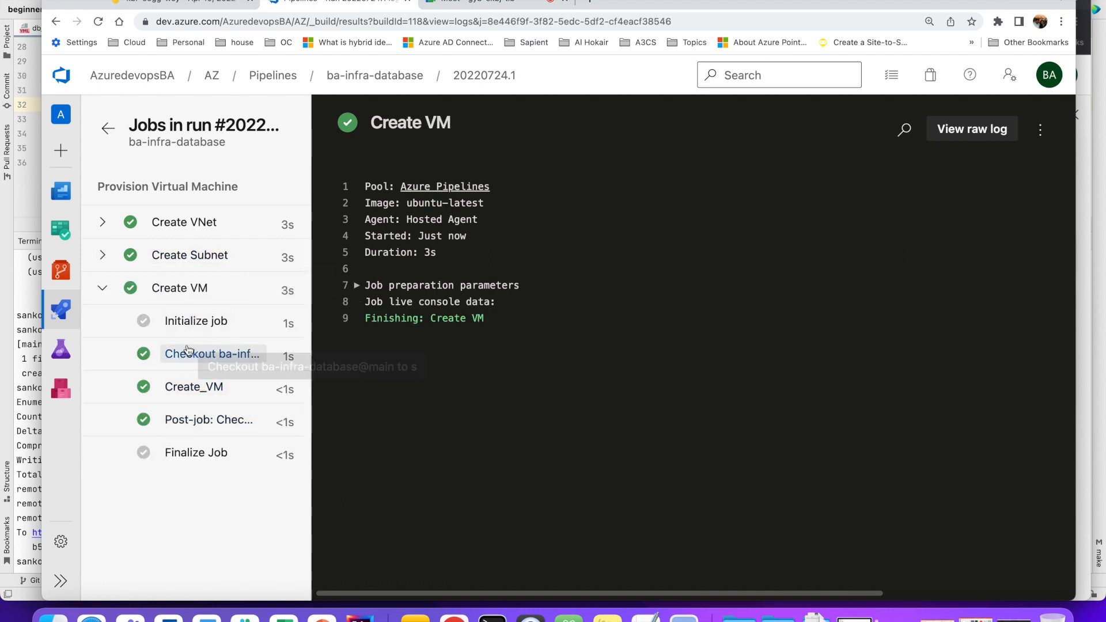
- Expand the Create VNet job again and highlight the agent name in its Initialize job log
left_click(103, 223)
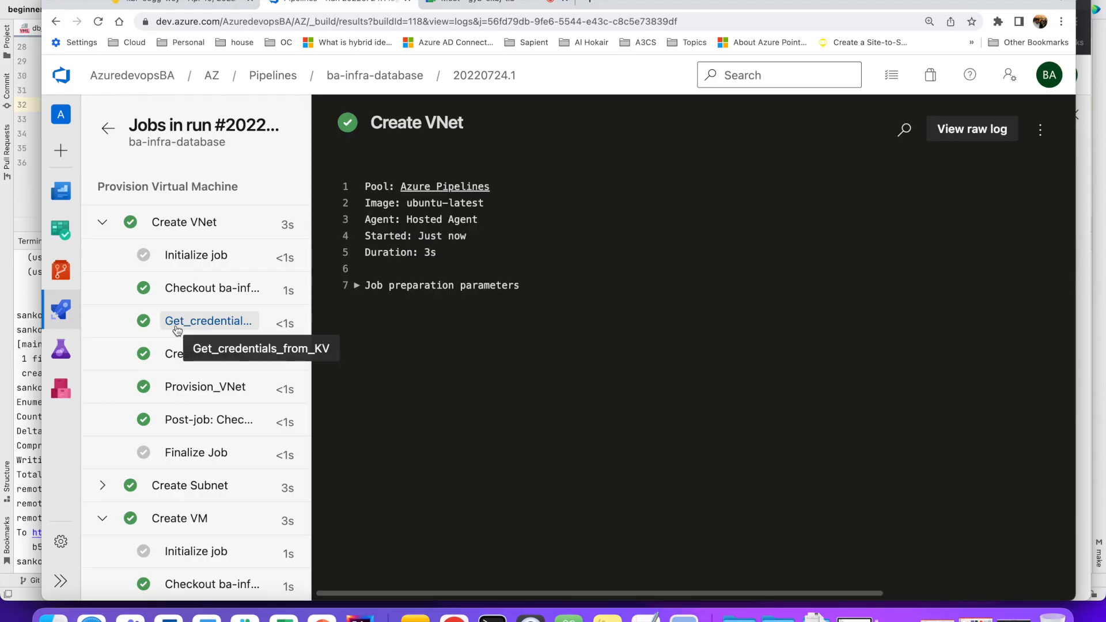
left_click(178, 321)
left_click(185, 260)
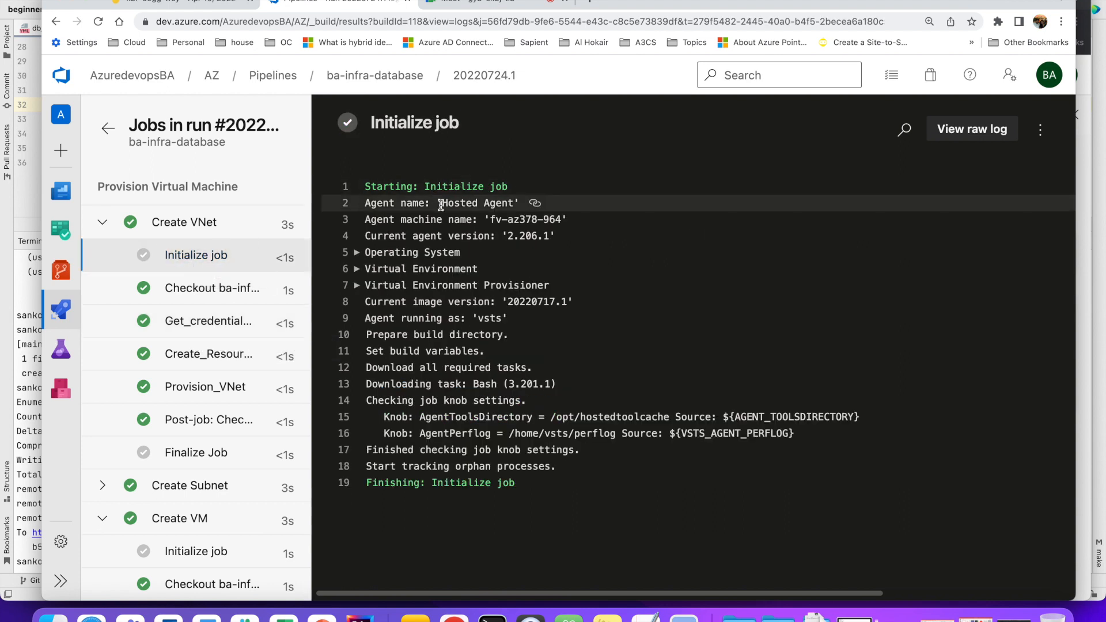
left_click_drag(441, 202, 530, 206)
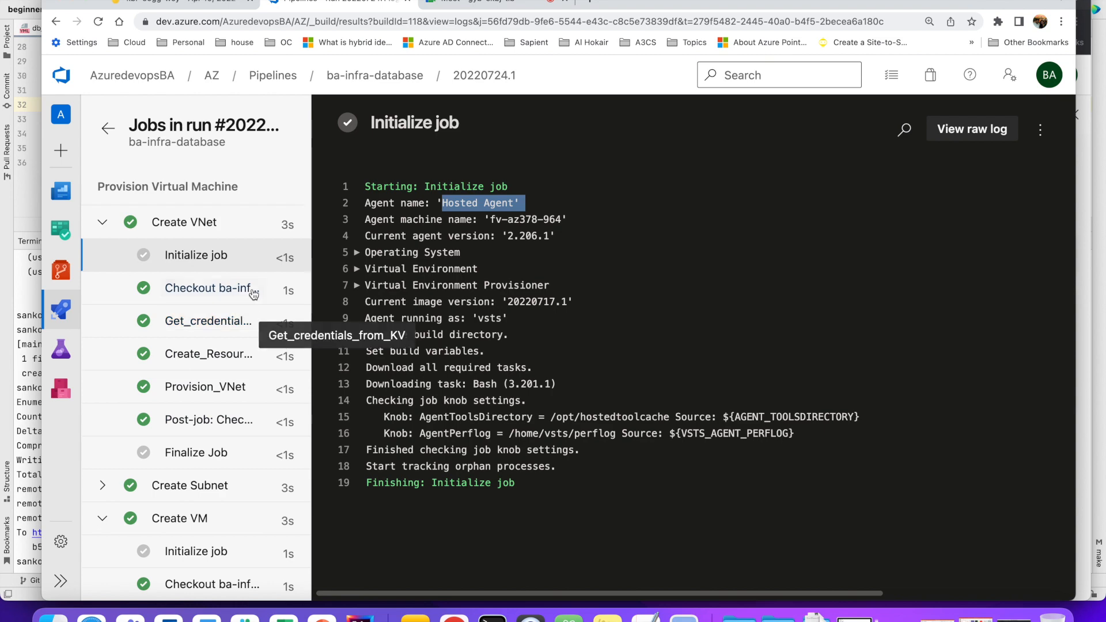
- Examine the logs of the Checkout and Get_credentials_from_KV steps under Create VNet, highlighting the repository name and the credentials echo text
left_click(233, 292)
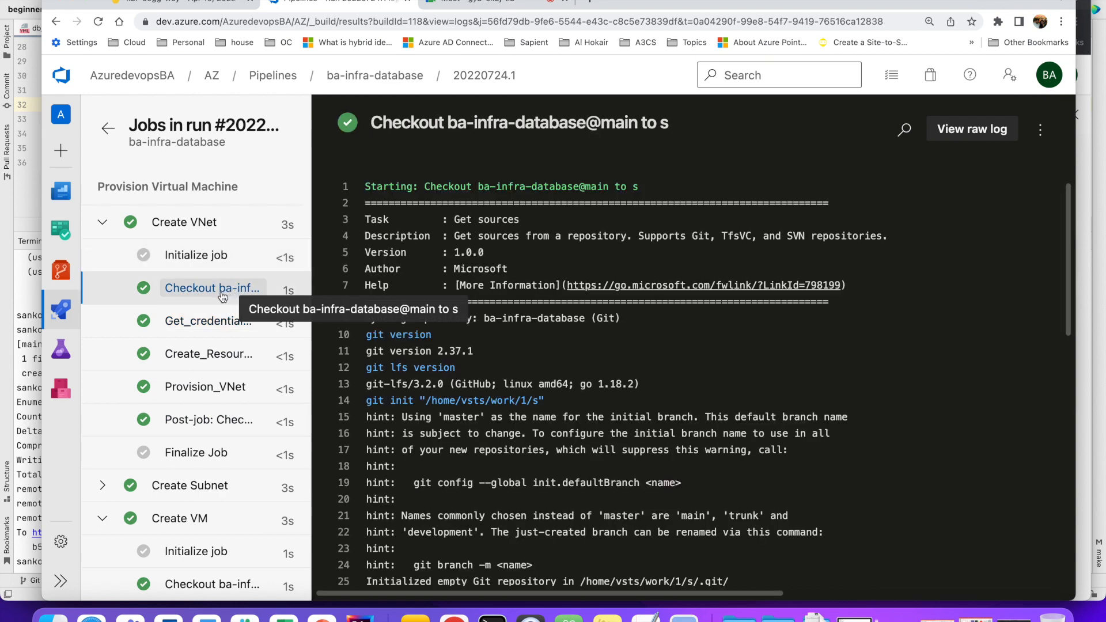
left_click_drag(467, 186, 603, 187)
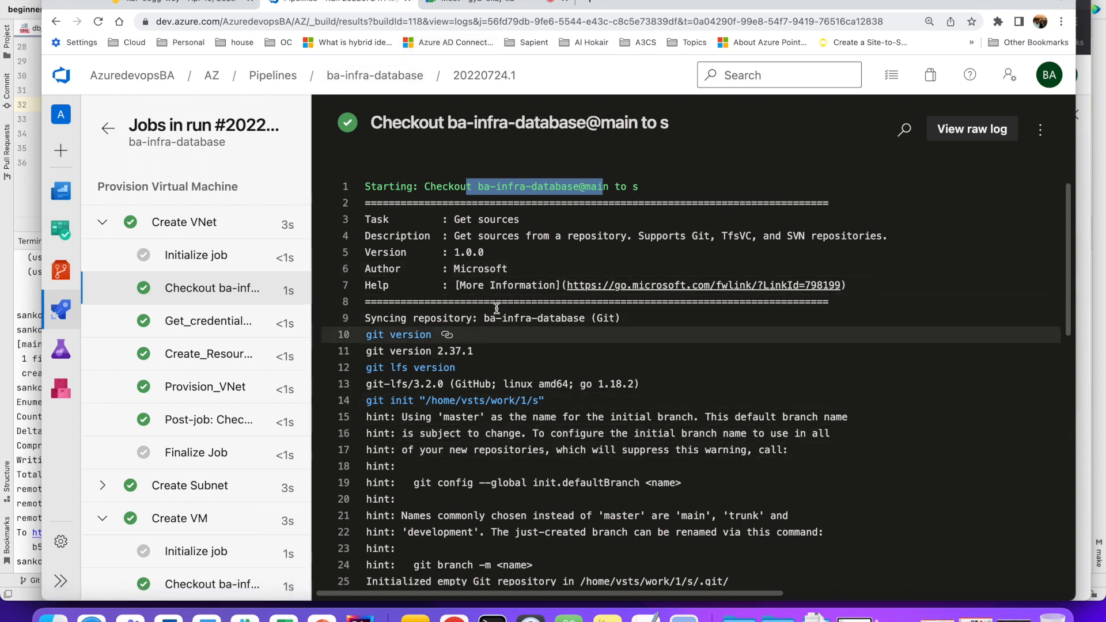
left_click(228, 329)
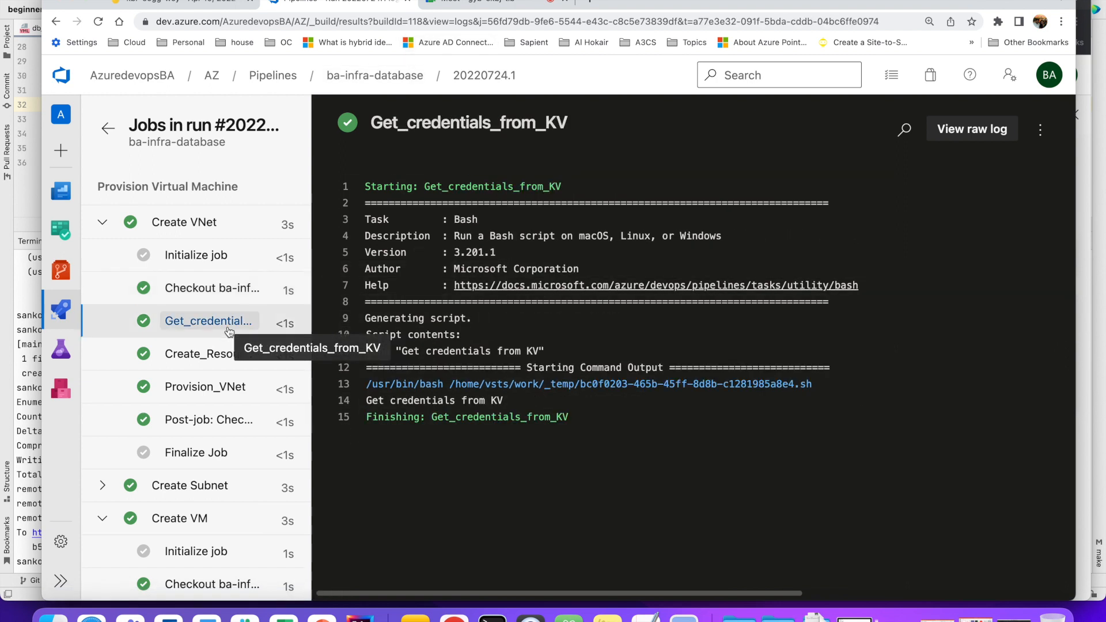
left_click_drag(403, 351, 546, 353)
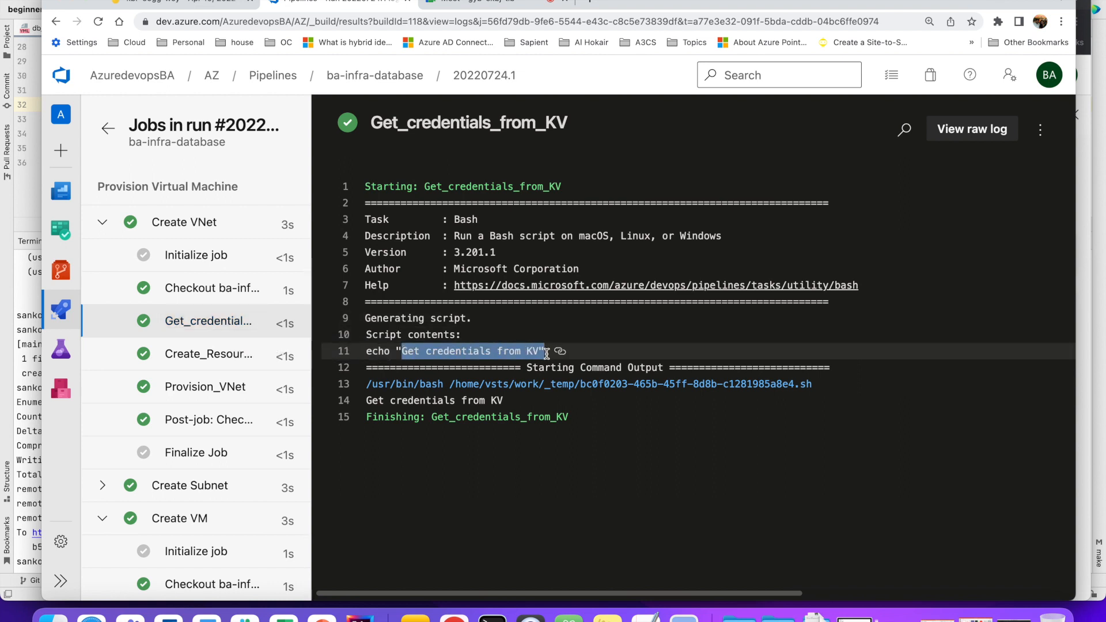
left_click_drag(379, 401, 529, 405)
left_click(474, 413)
left_click_drag(432, 403, 532, 403)
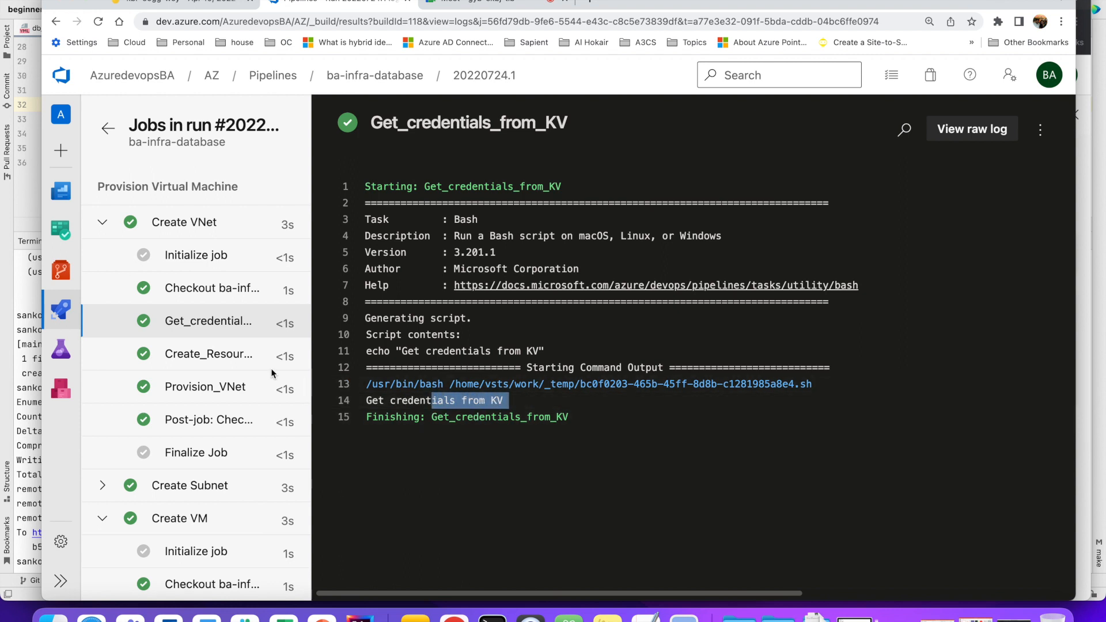
- Review the Create_Resource_group, Provision_VNet and Post-job Checkout logs, highlighting the "provision VNet" output, and collapse the Create VNet job
left_click(231, 362)
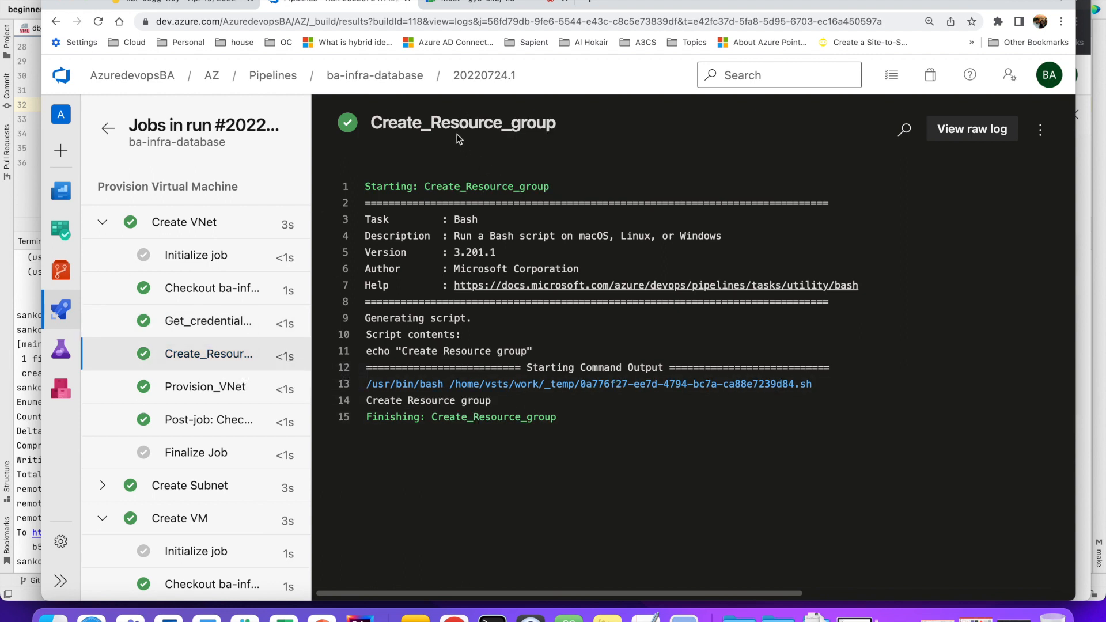
left_click(227, 396)
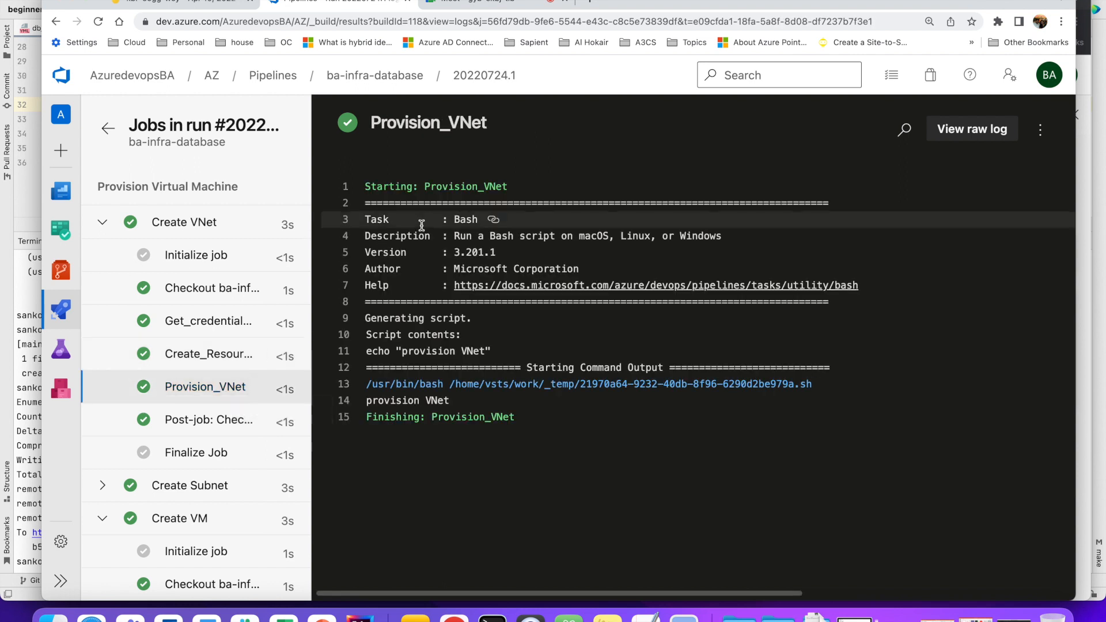
left_click_drag(364, 400, 477, 398)
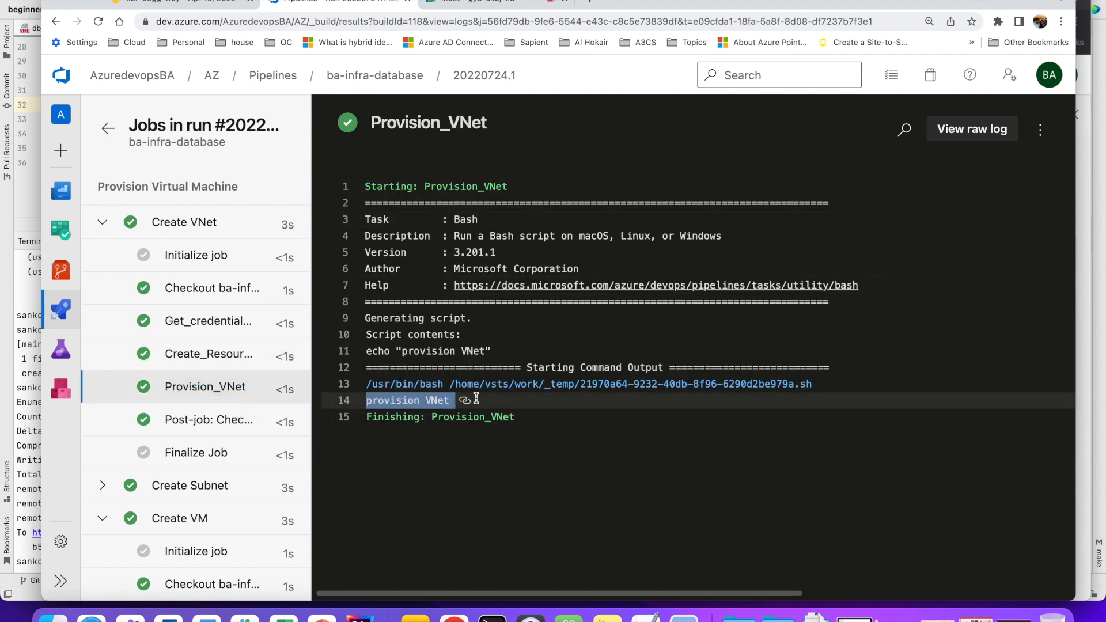
left_click(208, 422)
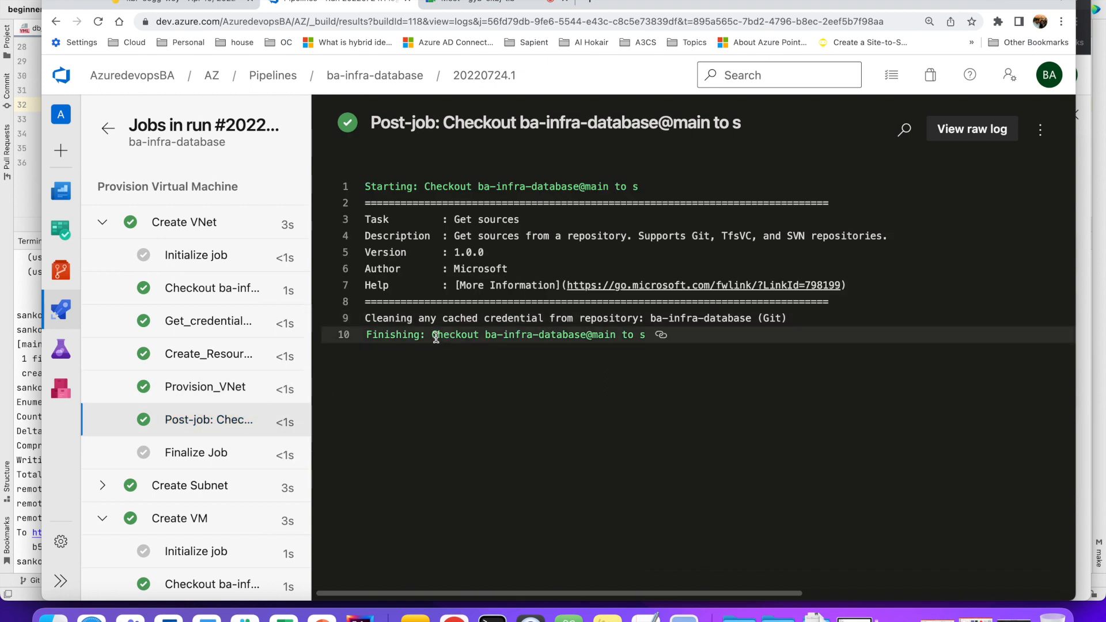
left_click_drag(418, 319, 545, 319)
left_click(103, 222)
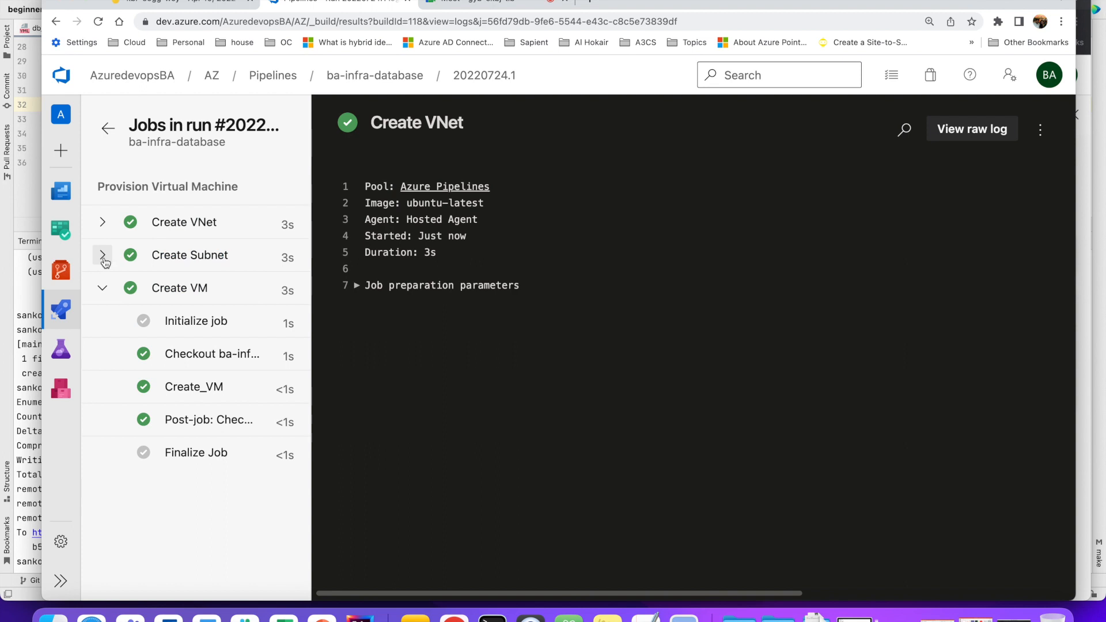
- Review the Create_Subnet and Create_VM step logs, highlighting each echoed output and collapsing both parent jobs
left_click(103, 255)
left_click(202, 353)
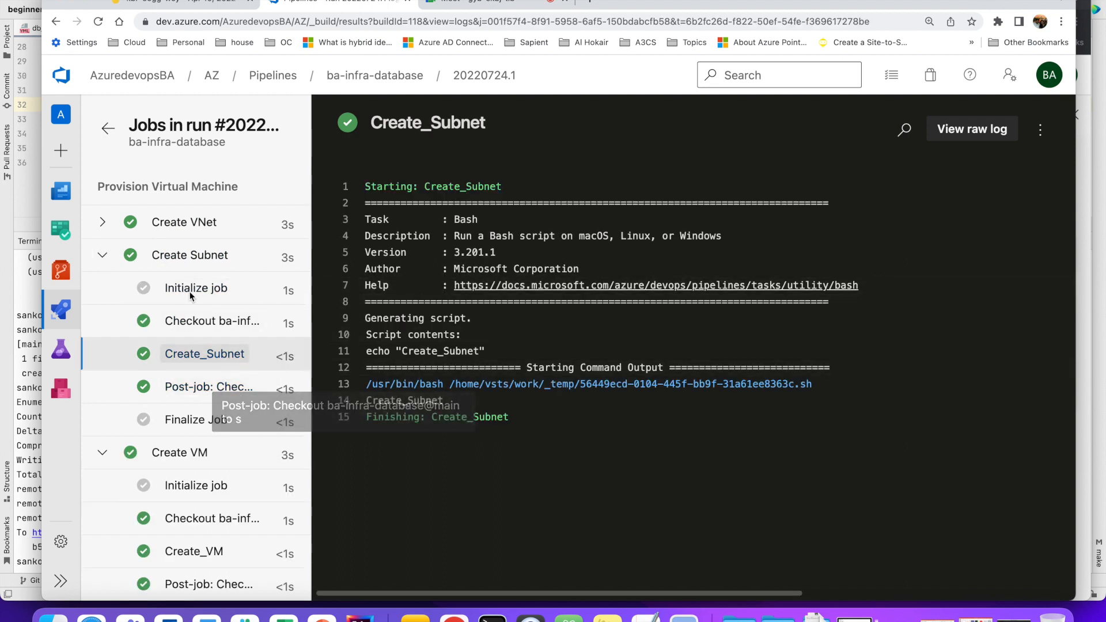
double_click(393, 400)
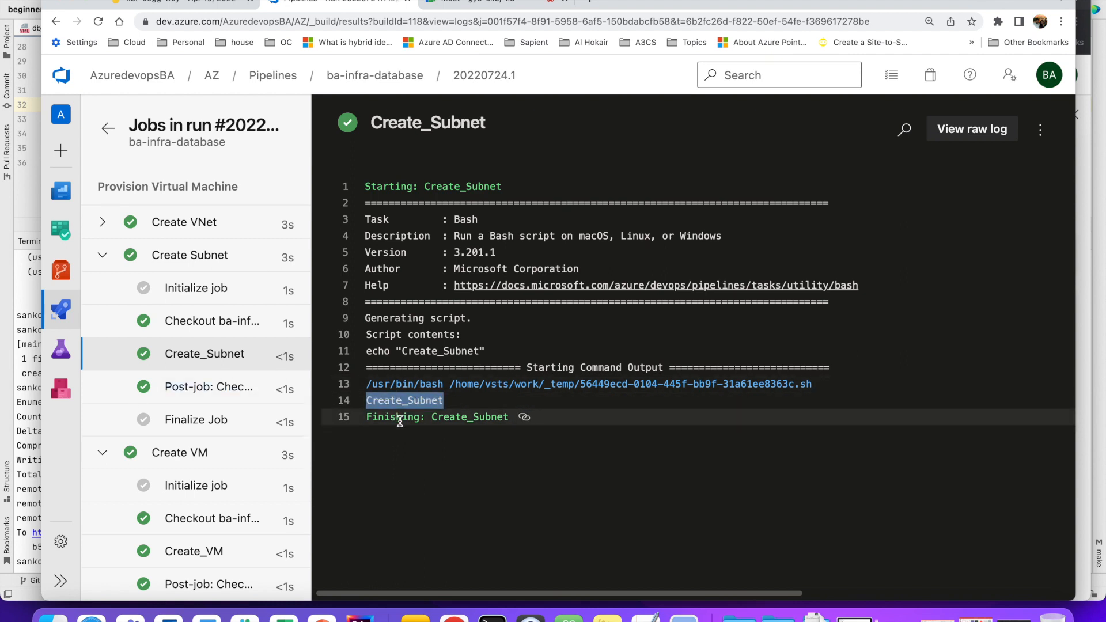
left_click(190, 255)
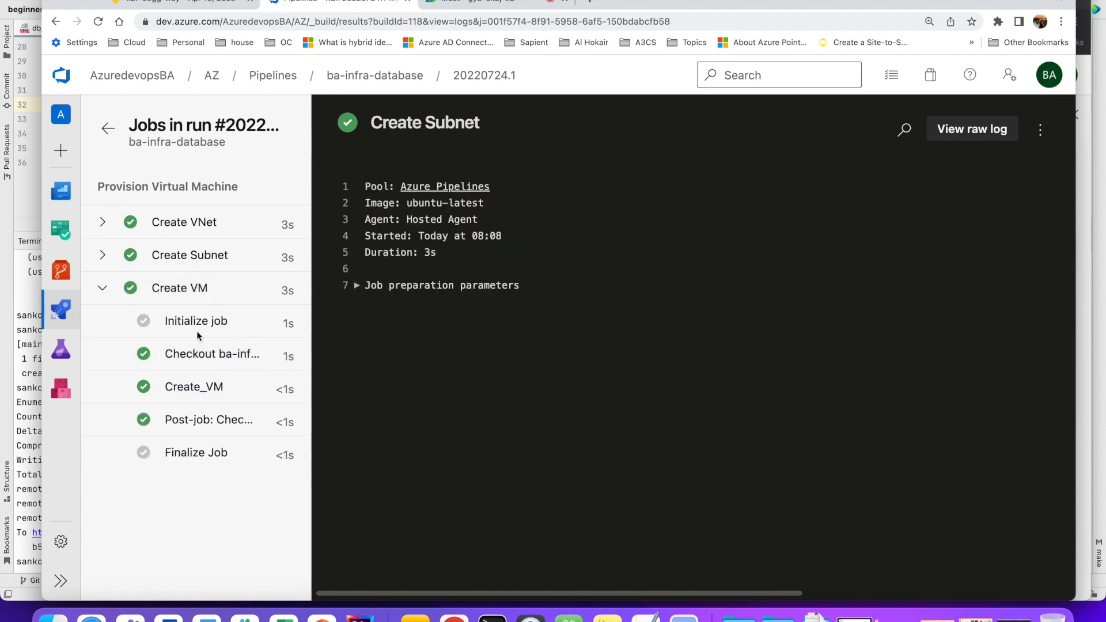
left_click(191, 386)
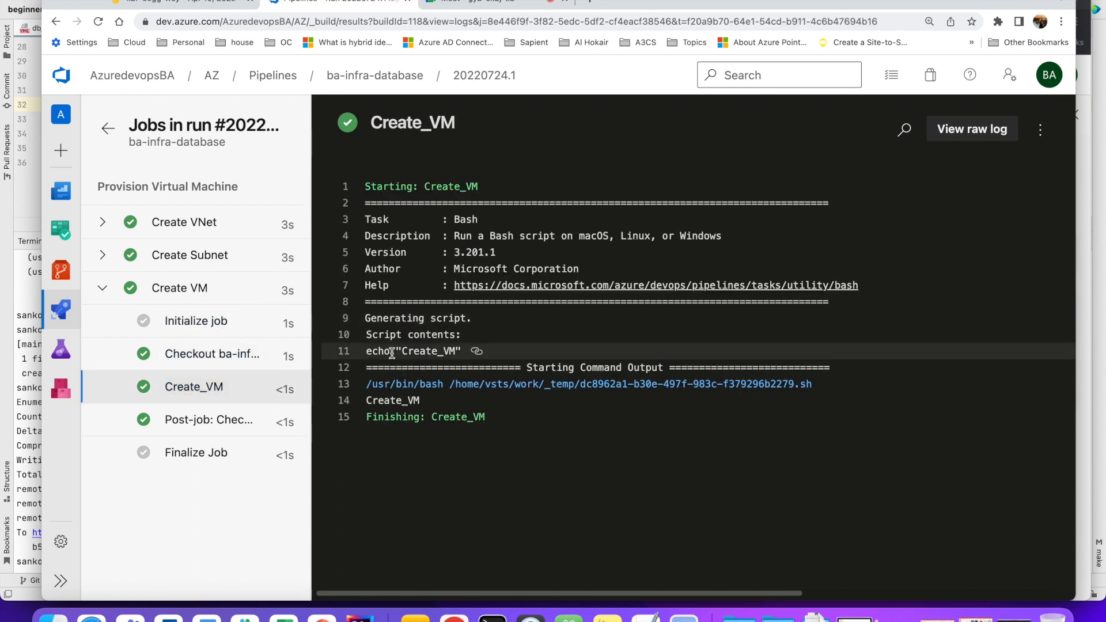
left_click_drag(371, 403, 422, 407)
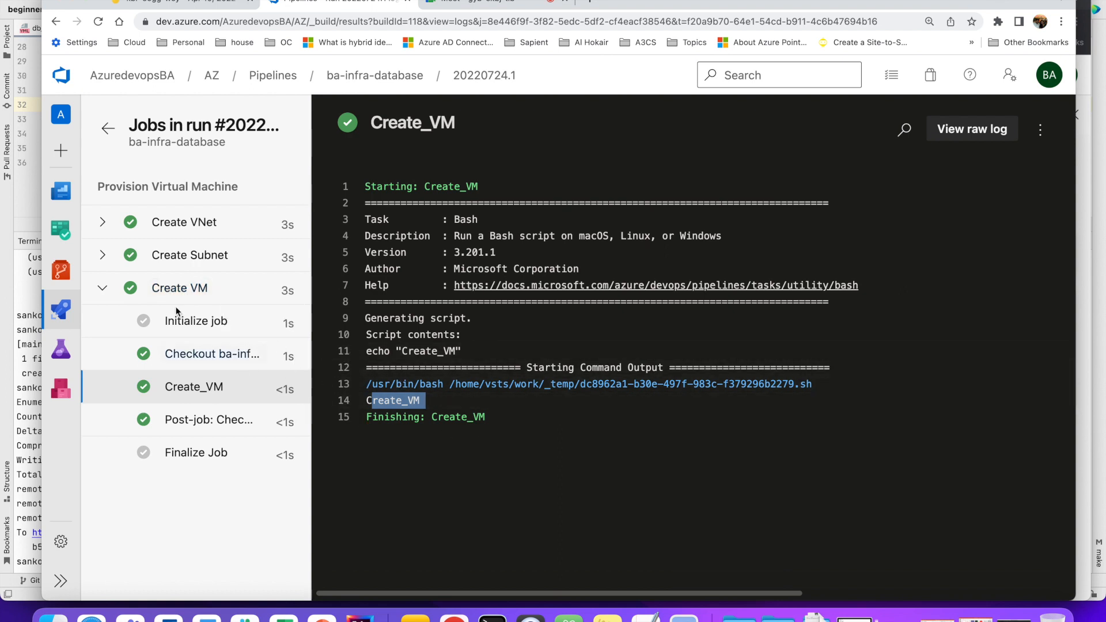
left_click(101, 291)
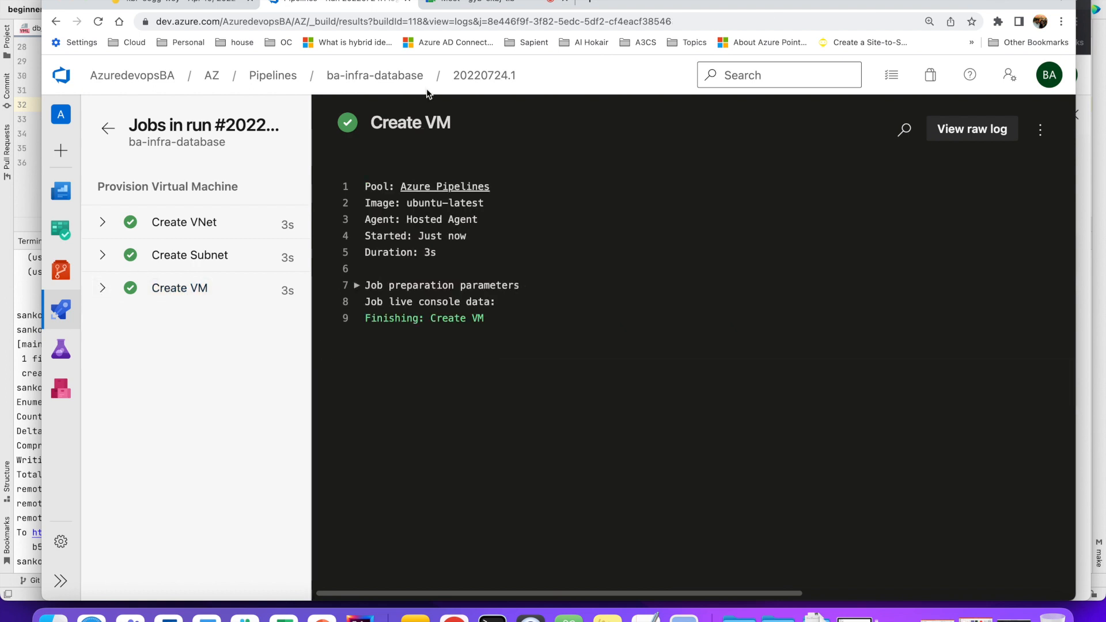
- Check the Stages column in the ba-infra-database pipeline's list of runs and reopen the summary of run 20220724.1
left_click(461, 75)
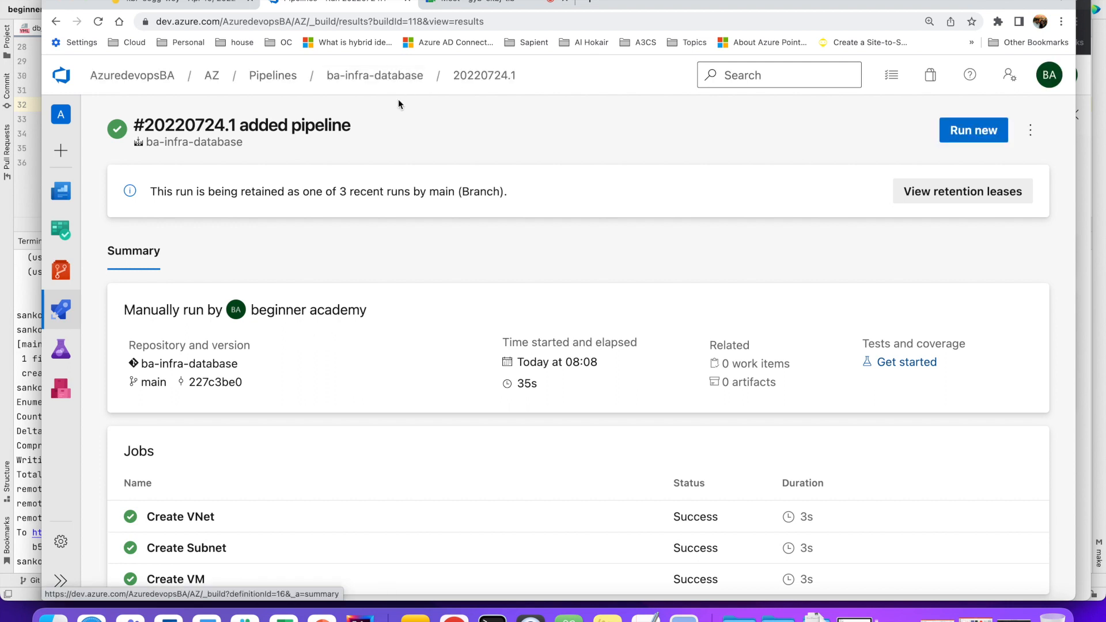
left_click(396, 85)
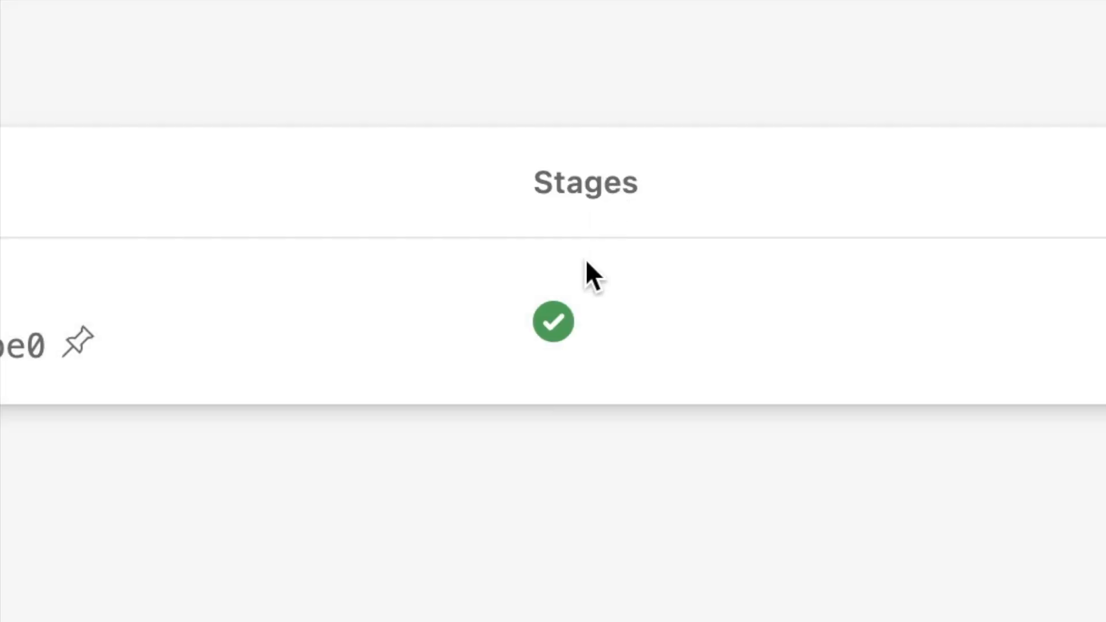
left_click(565, 288)
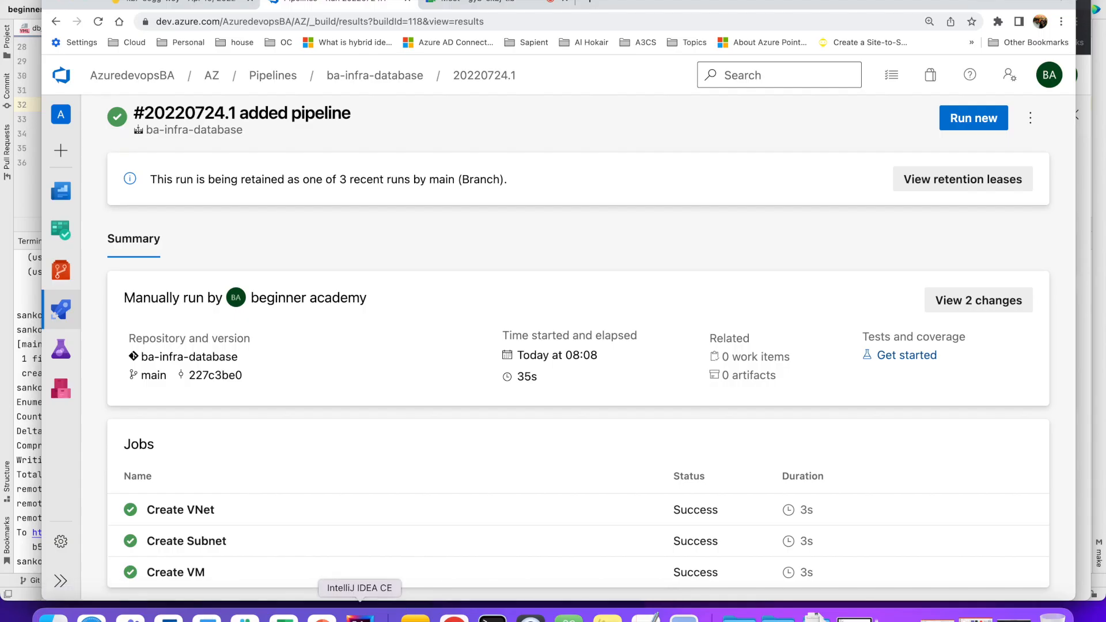
- Switch to IntelliJ IDEA and enlarge the editor above the terminal to examine the jobs in db_pipeline.yml
left_click(360, 616)
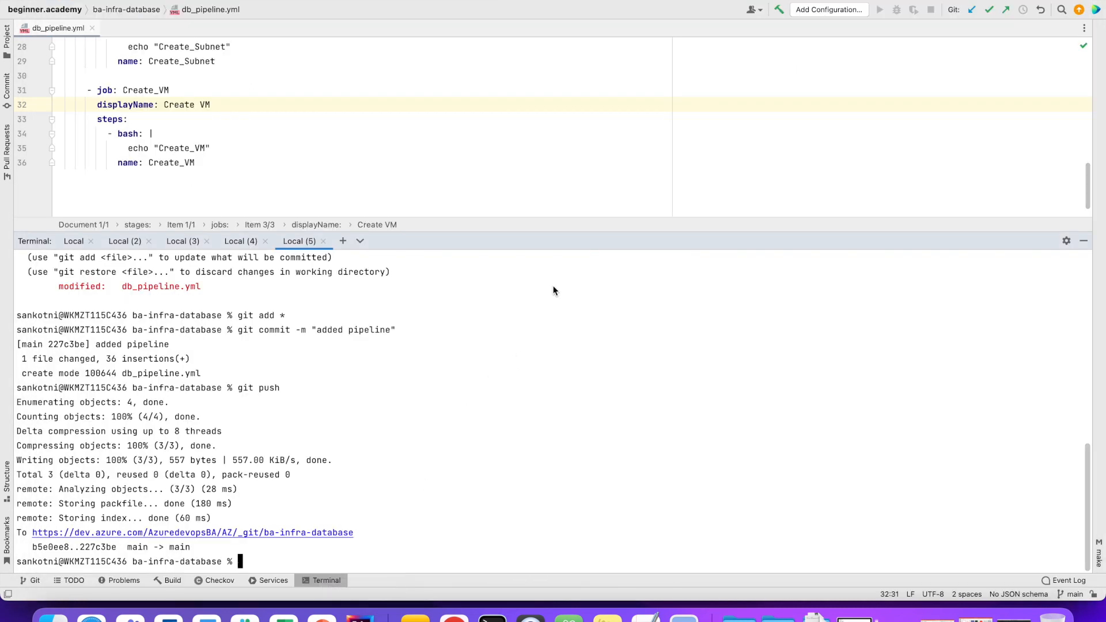
left_click_drag(555, 235, 575, 305)
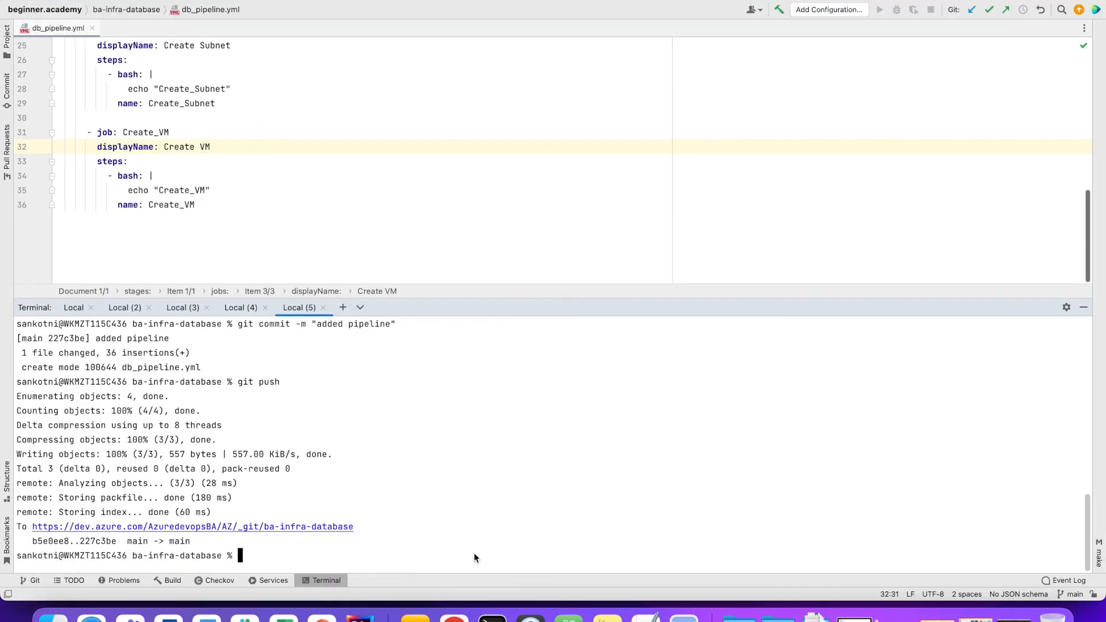
- Return to the Azure DevOps run, open the Create VNet job and highlight its ubuntu-latest agent image
left_click(454, 617)
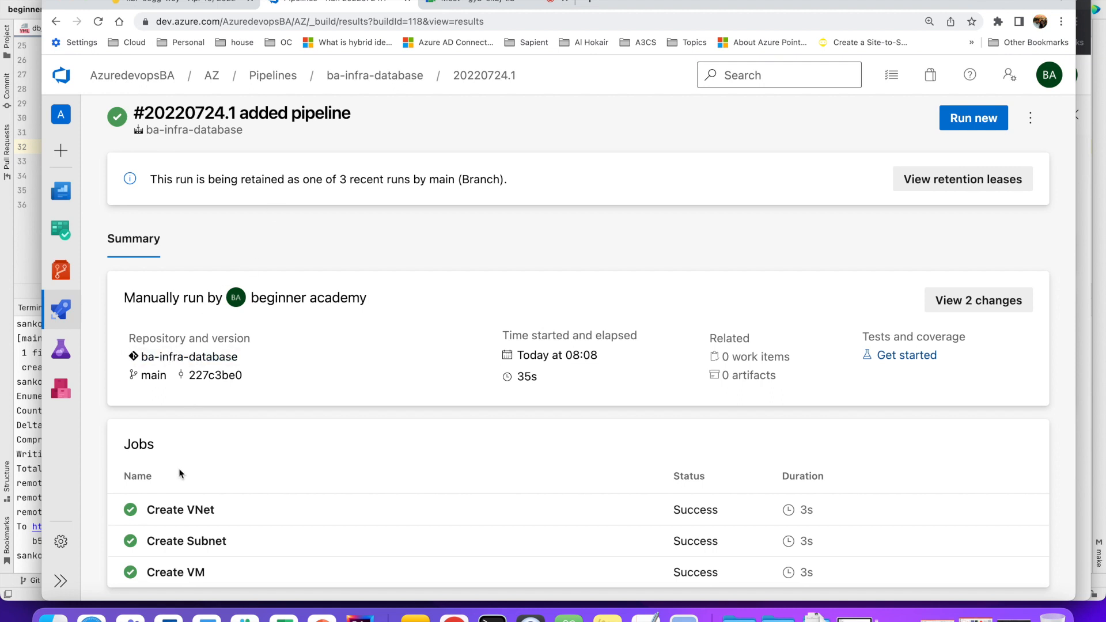
left_click(156, 518)
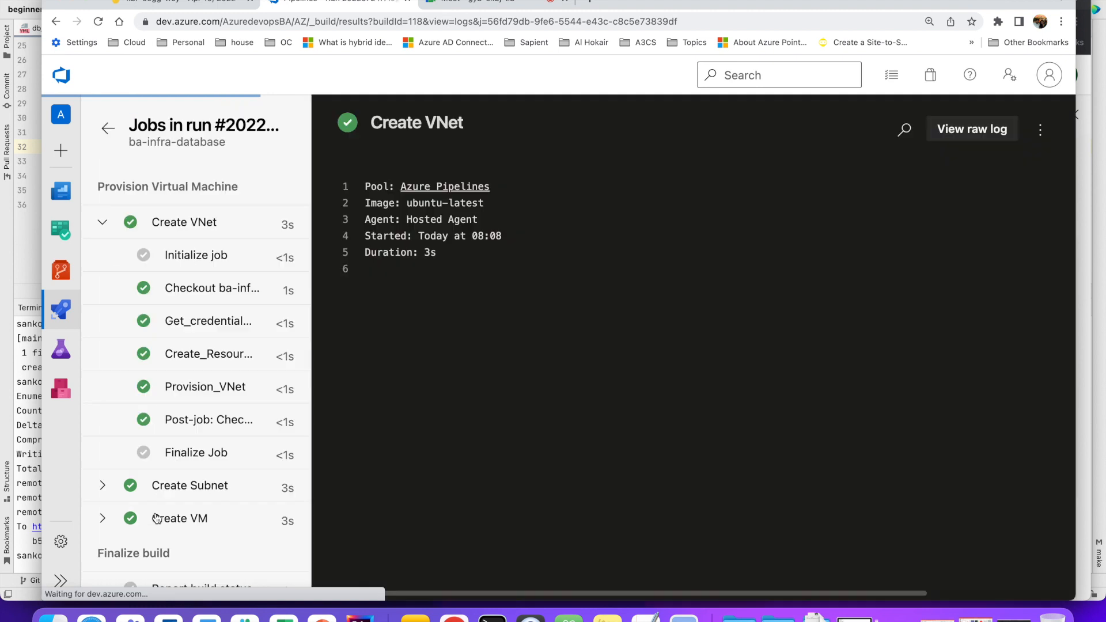
mouse_move(292, 226)
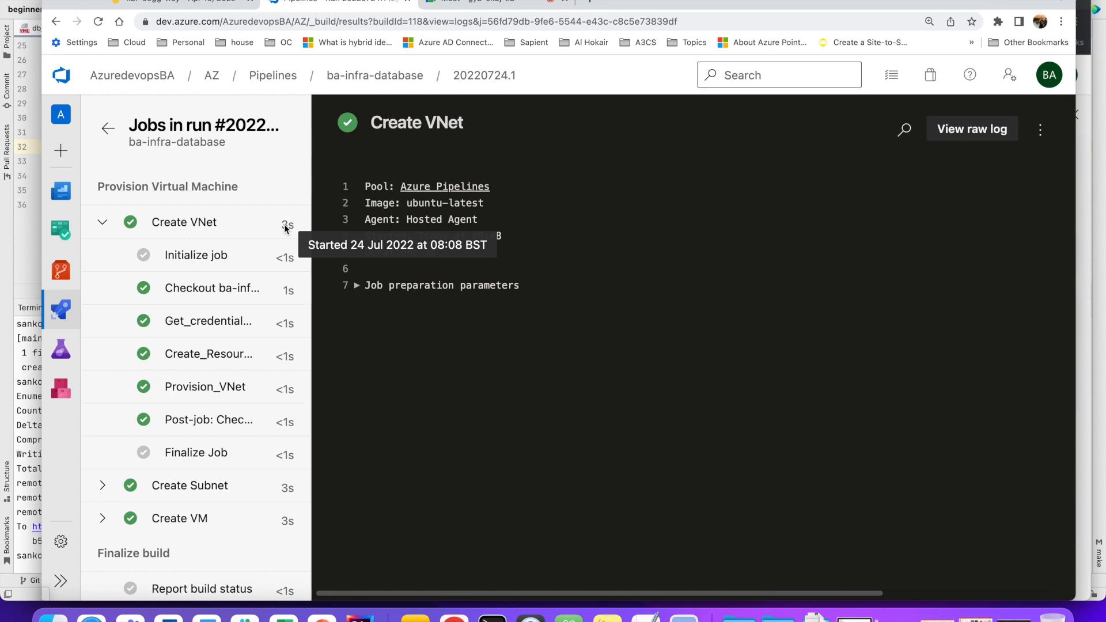
left_click(101, 224)
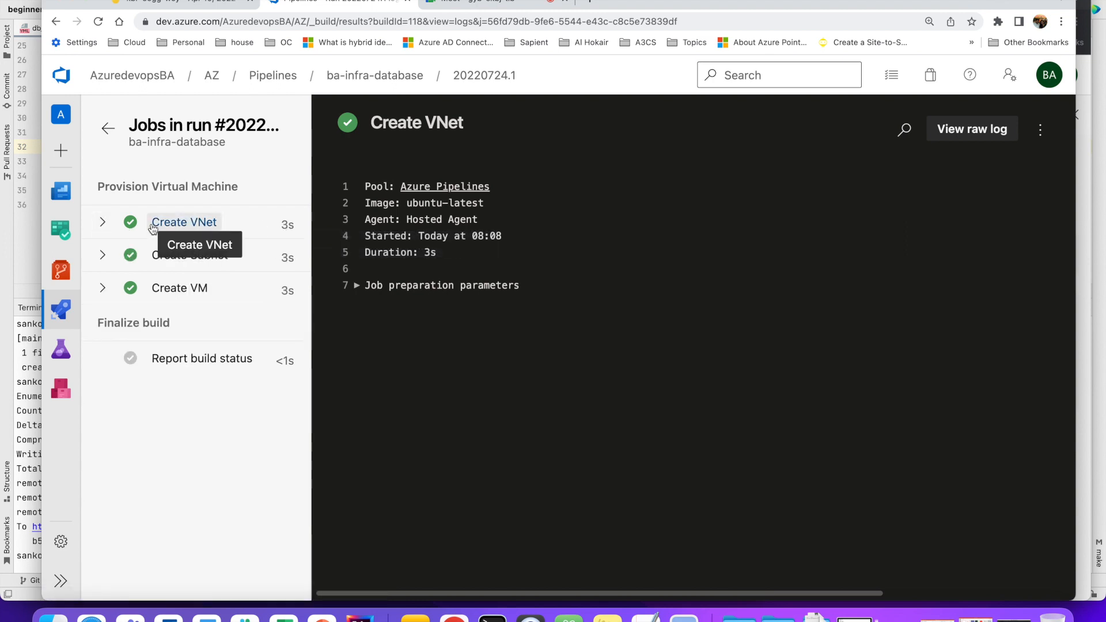
left_click(103, 223)
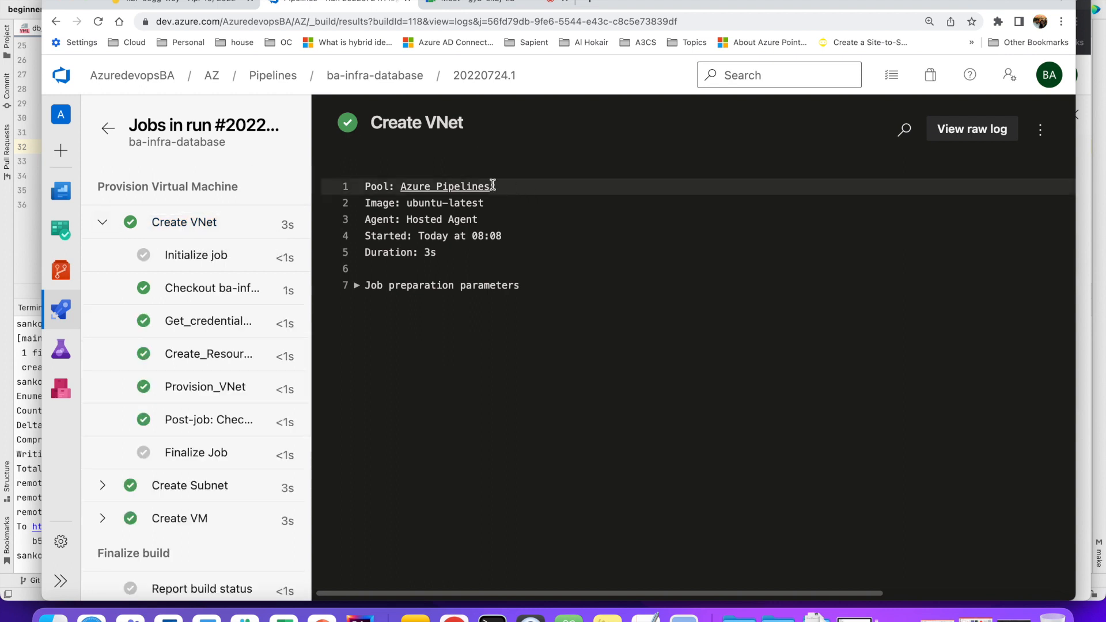
left_click_drag(406, 202, 504, 207)
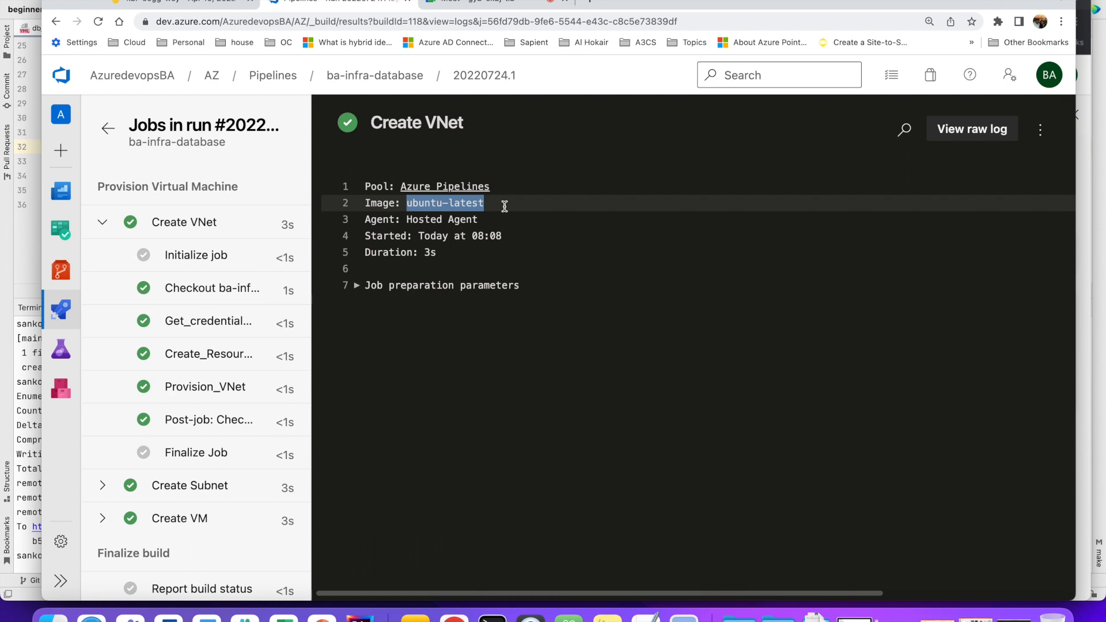
left_click_drag(413, 203, 470, 202)
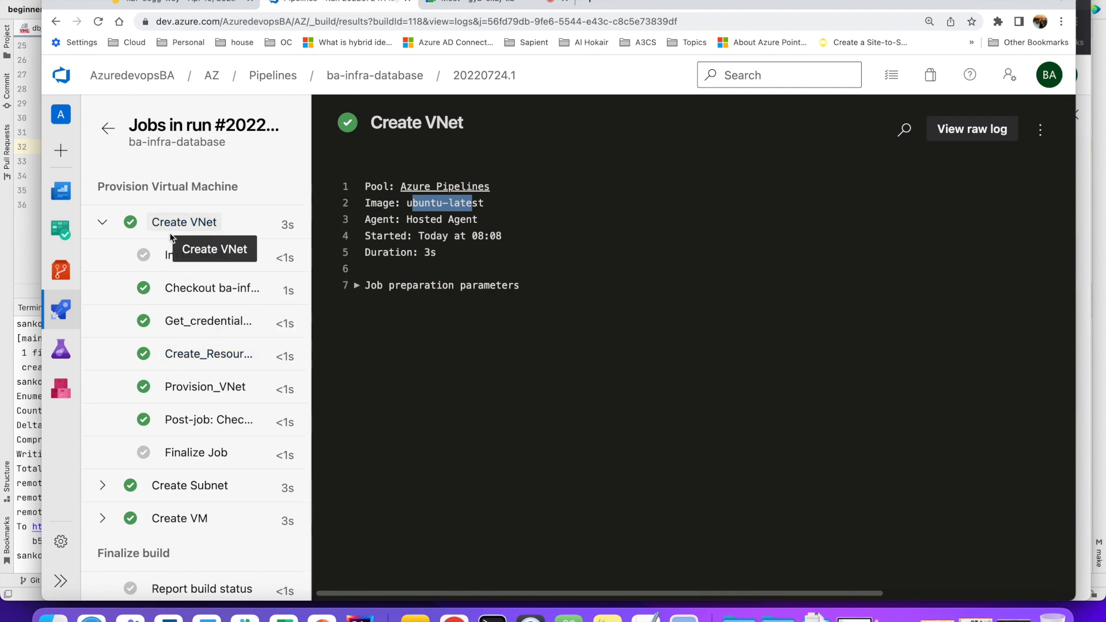
- Switch to the Az_devOps presentation, highlight "runs on one agent" on the Job slide, and return to the pipeline run
key("super+Tab")
left_click_drag(431, 235, 599, 235)
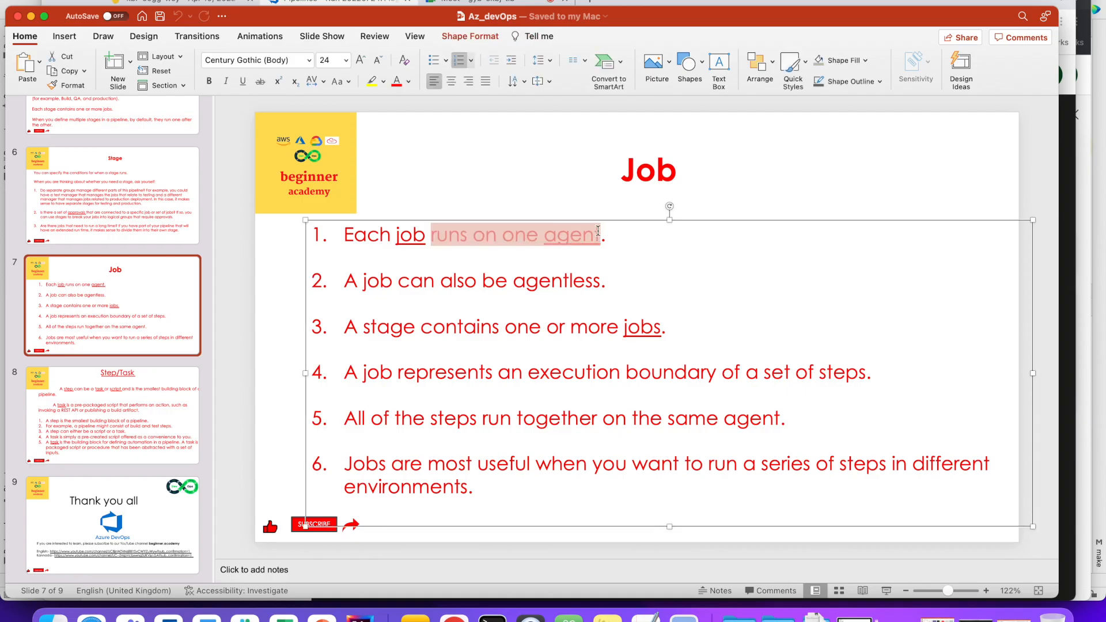
key("super+Tab")
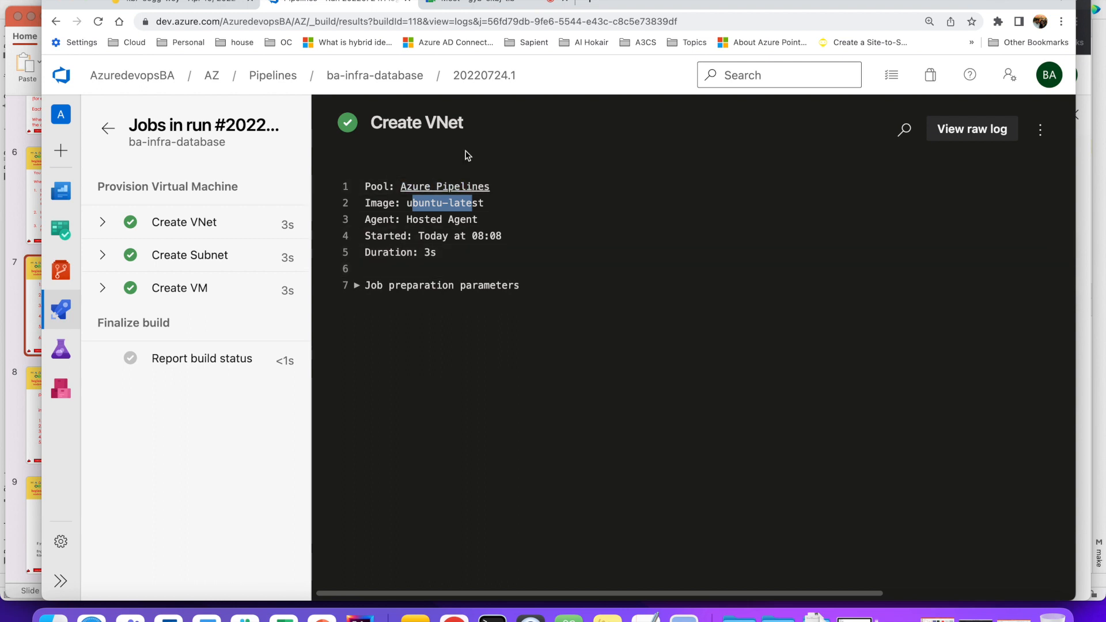
- View the ba-infra-database pipeline's list of runs, check the summary of run 20220724.1, and return to the list
left_click(420, 82)
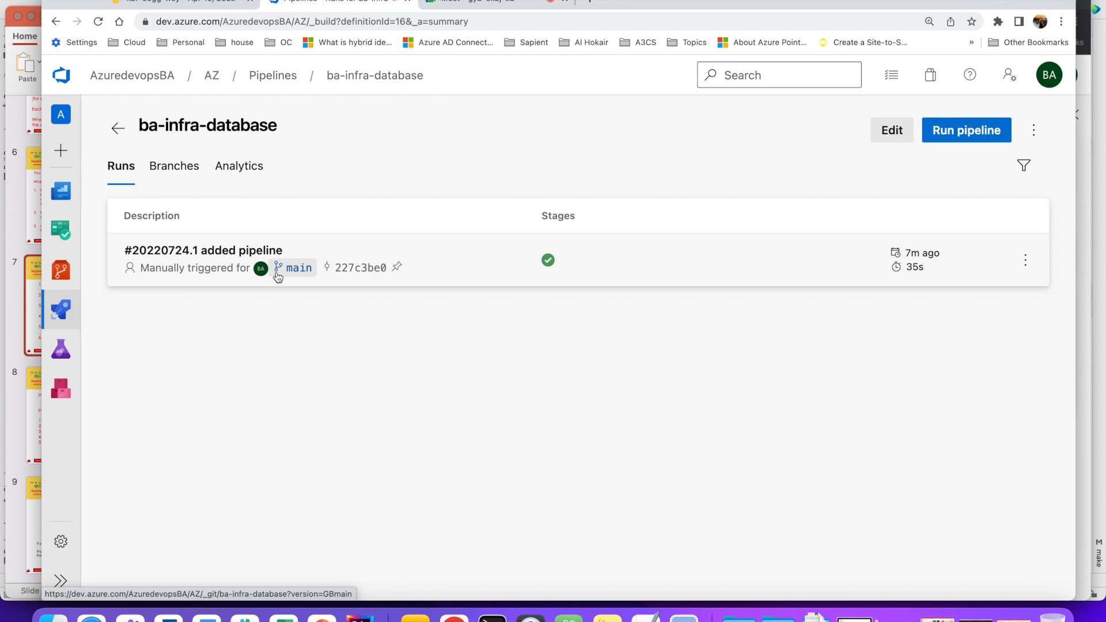
left_click(277, 275)
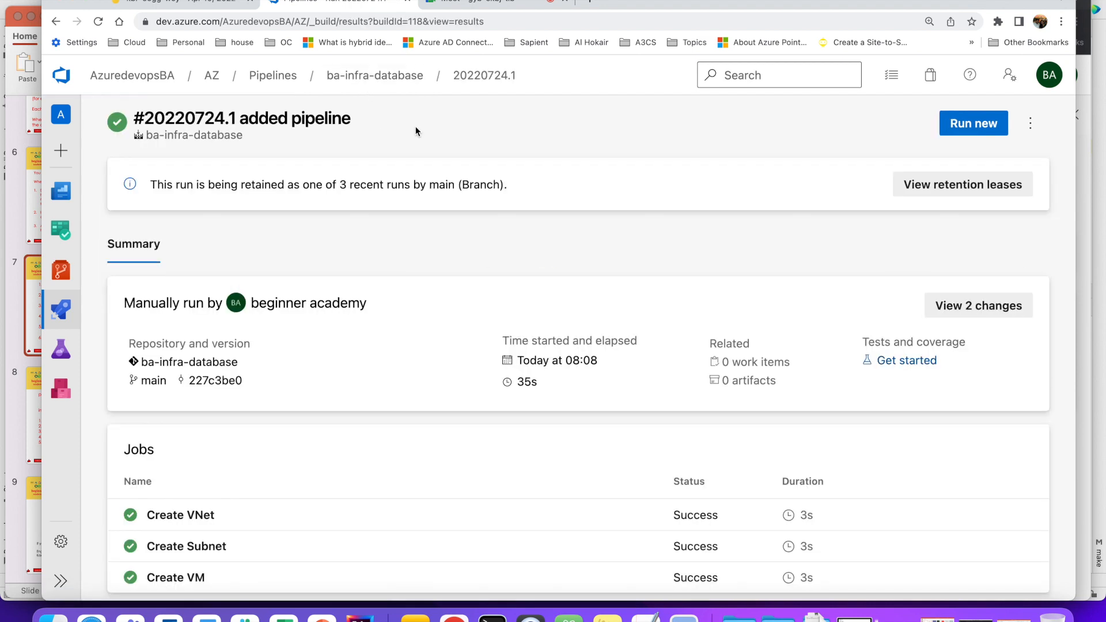
left_click(415, 81)
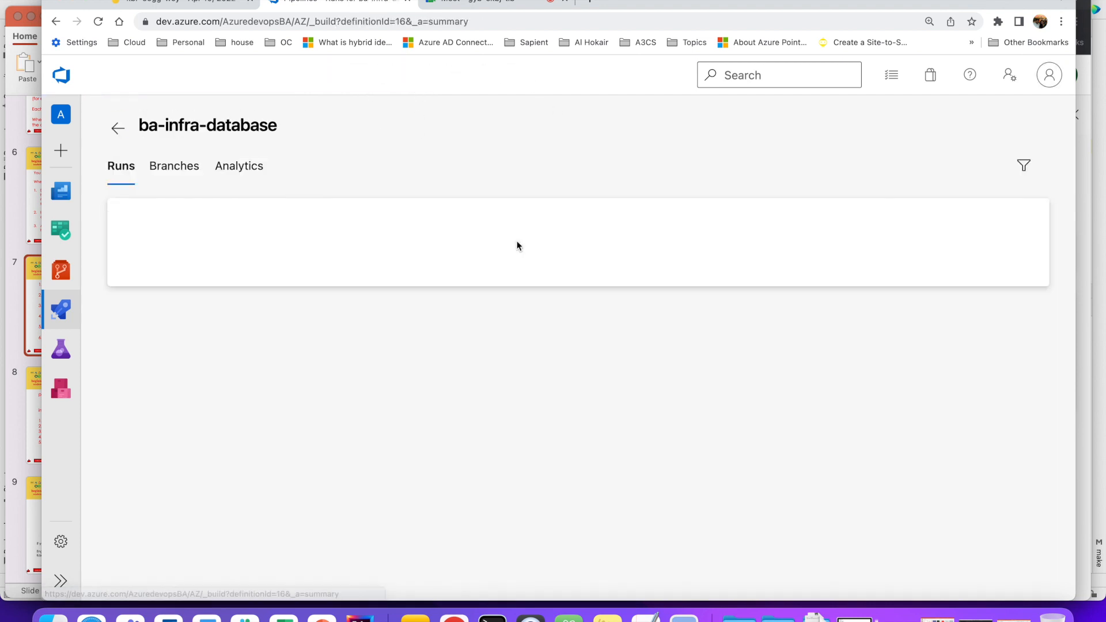
- Switch to the Jamboard and select the Install DB stage note in the Database Pipeline diagram
left_click(171, 4)
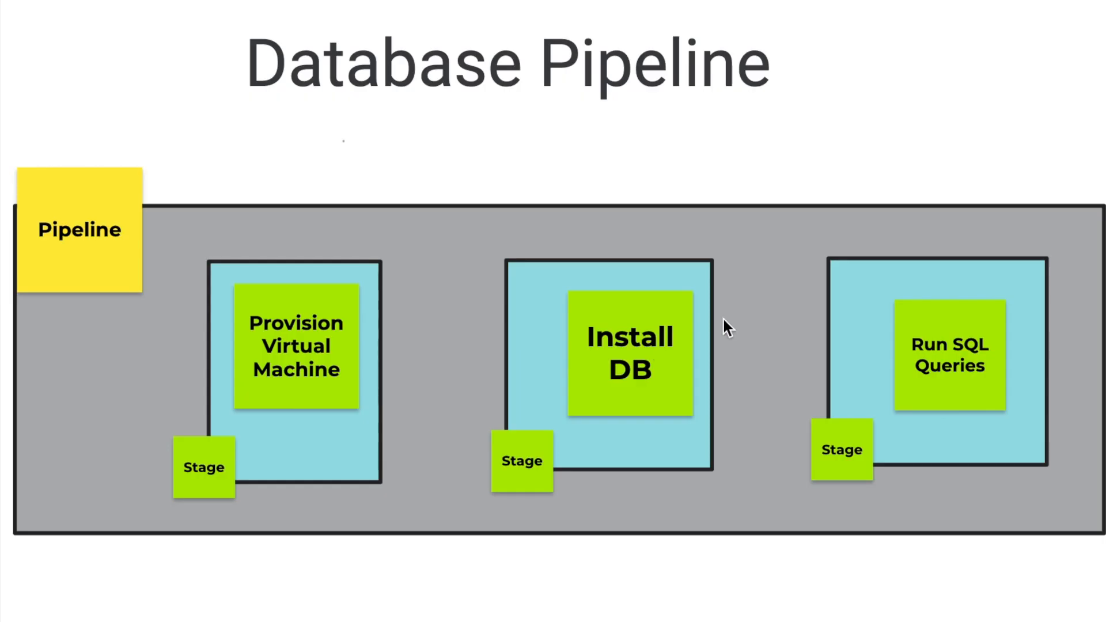
left_click(645, 339)
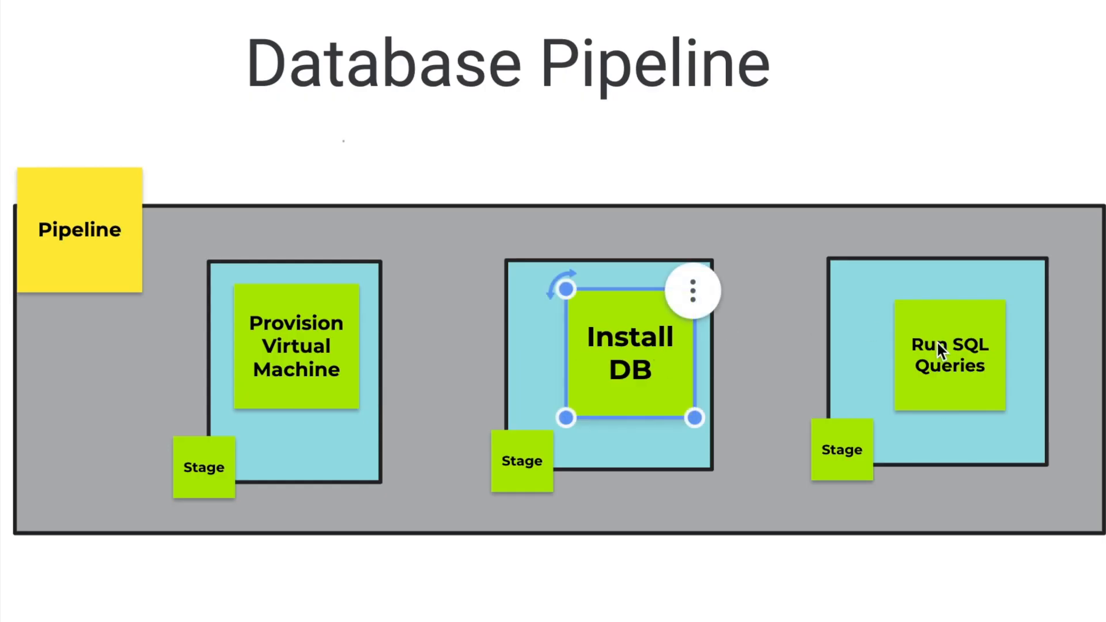
- Open the Install DB sticky note in the Jamboard and copy its text
left_click(938, 344)
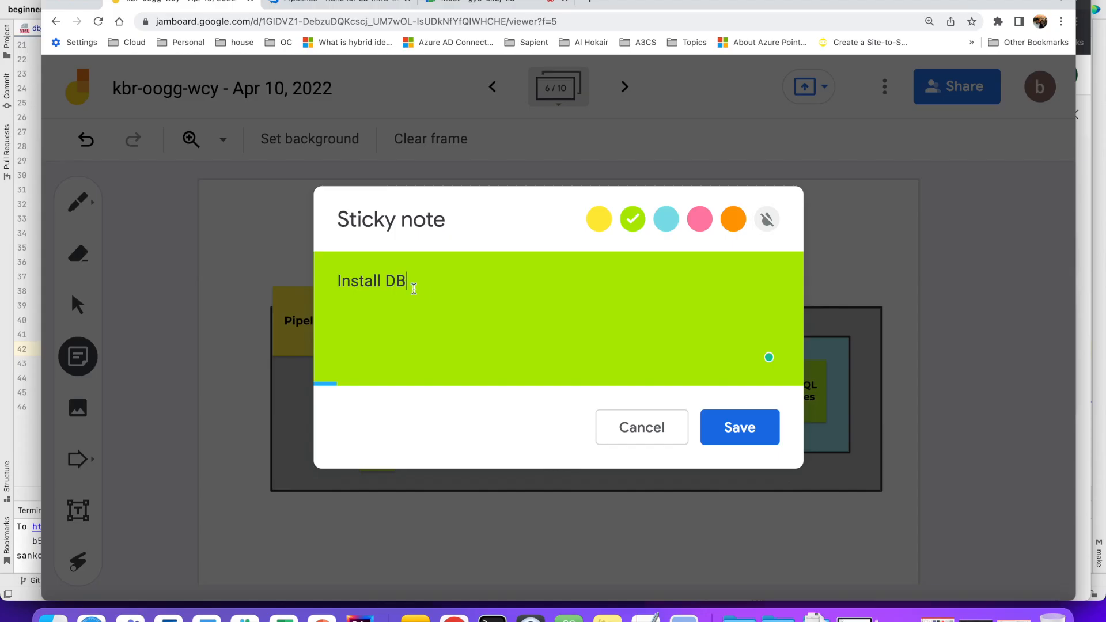
key("alt+shift+Left")
key("alt+shift+Left")
key("super+c")
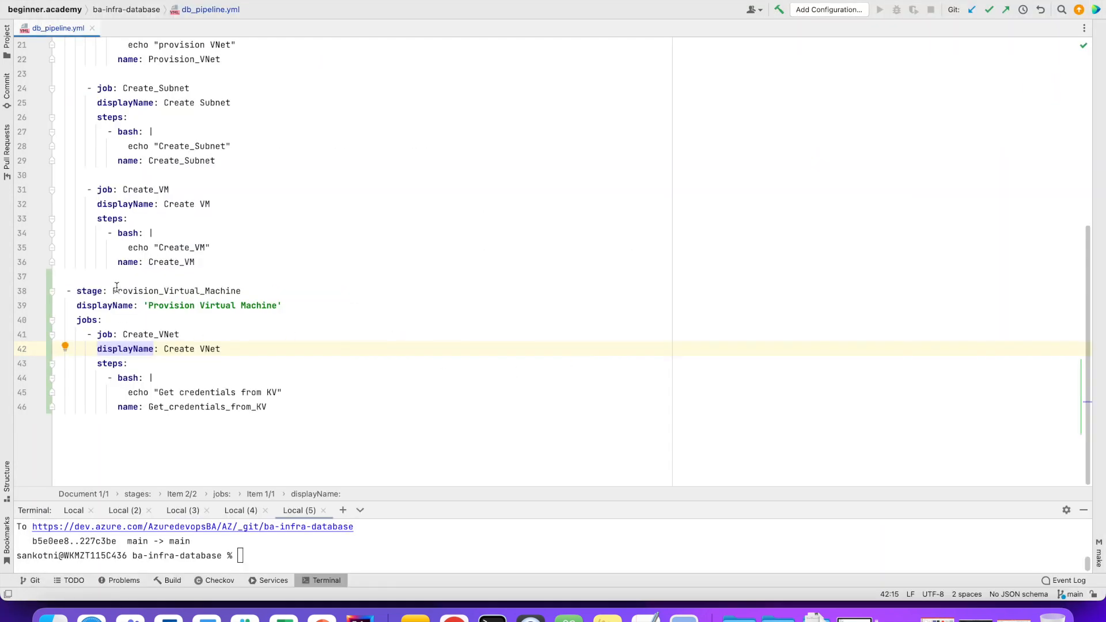
- In db_pipeline.yml, rename the second stage as Install_DB and set its display name to 'Install DB'
left_click_drag(113, 291, 263, 289)
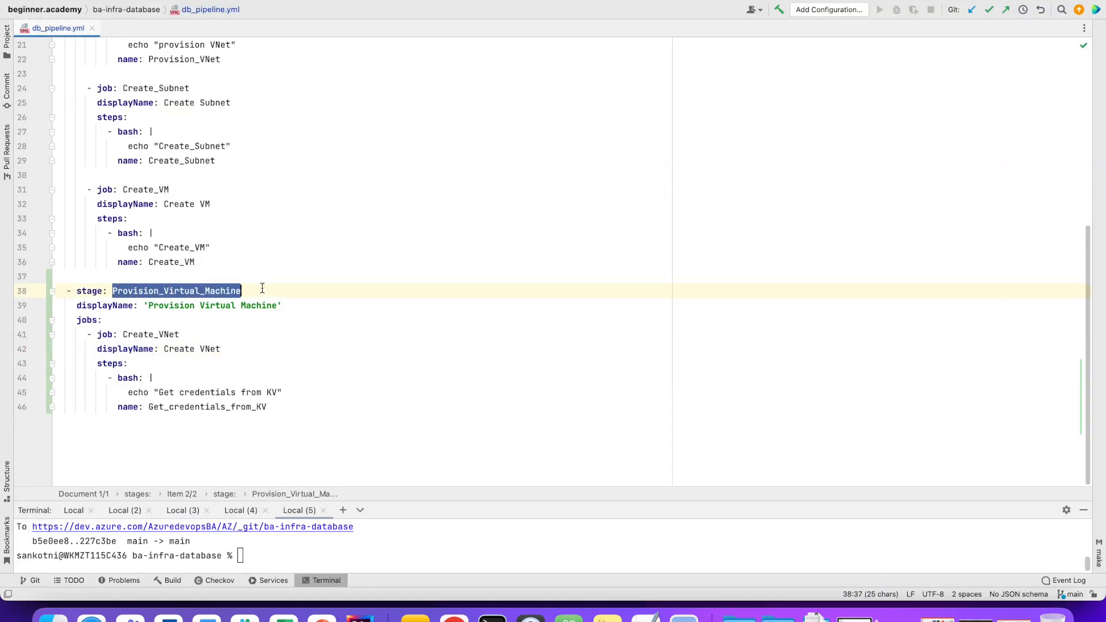
key("super+v")
left_click(152, 291)
key("BackSpace")
type("_")
left_click(149, 305)
left_click_drag(148, 306, 276, 305)
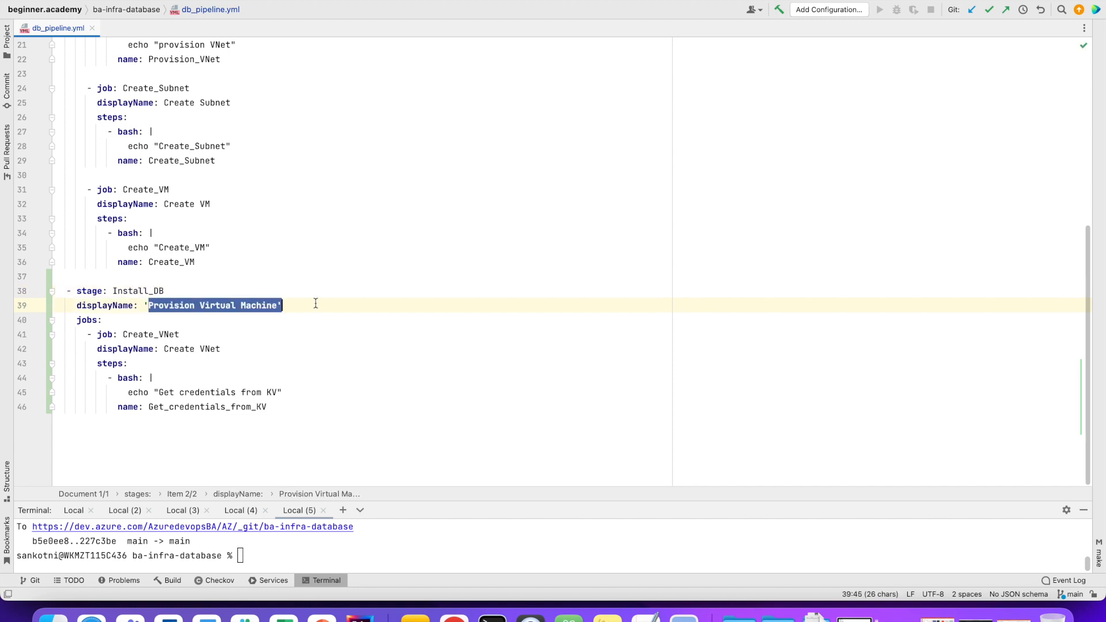
key("super+v")
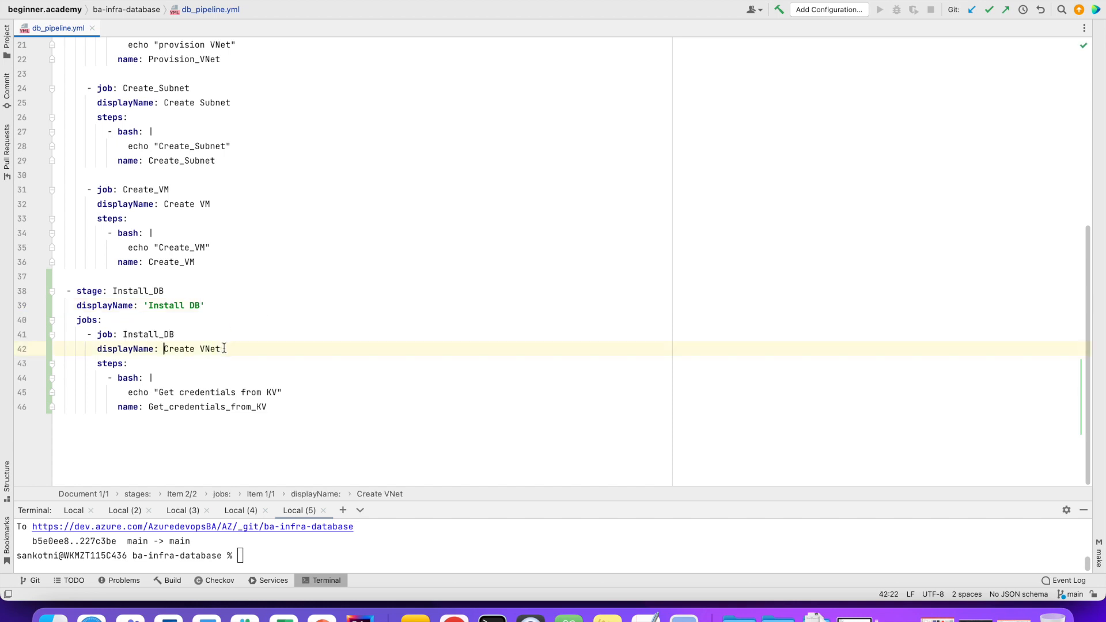
- Set the Install_DB job's display name to Install DB and its bash echo text to "Install DB"
left_click(224, 348, "shift")
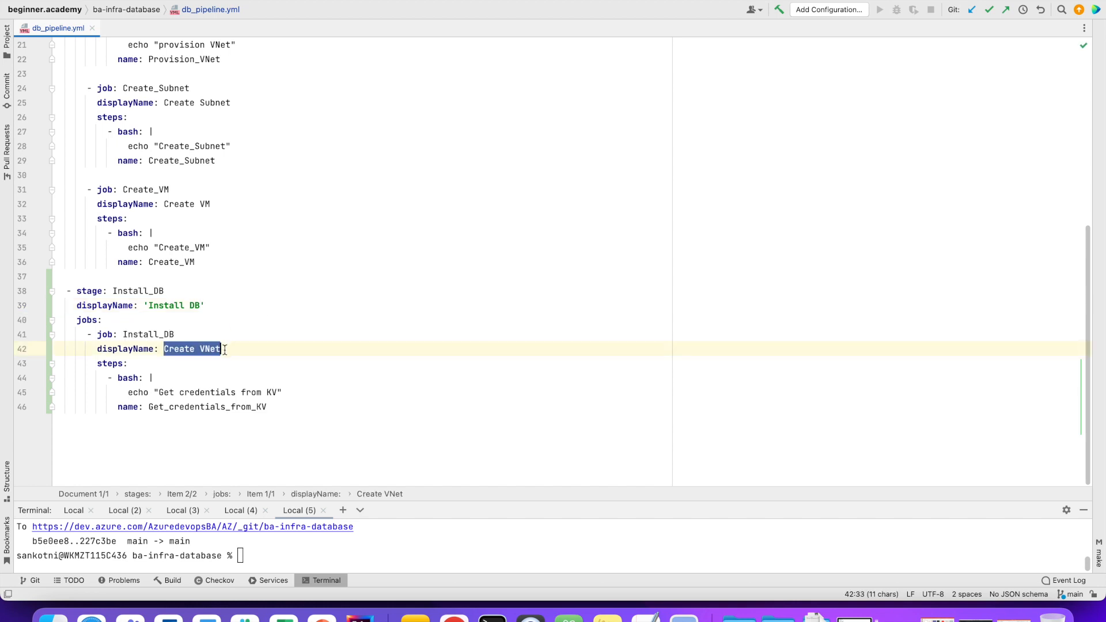
key("super+v")
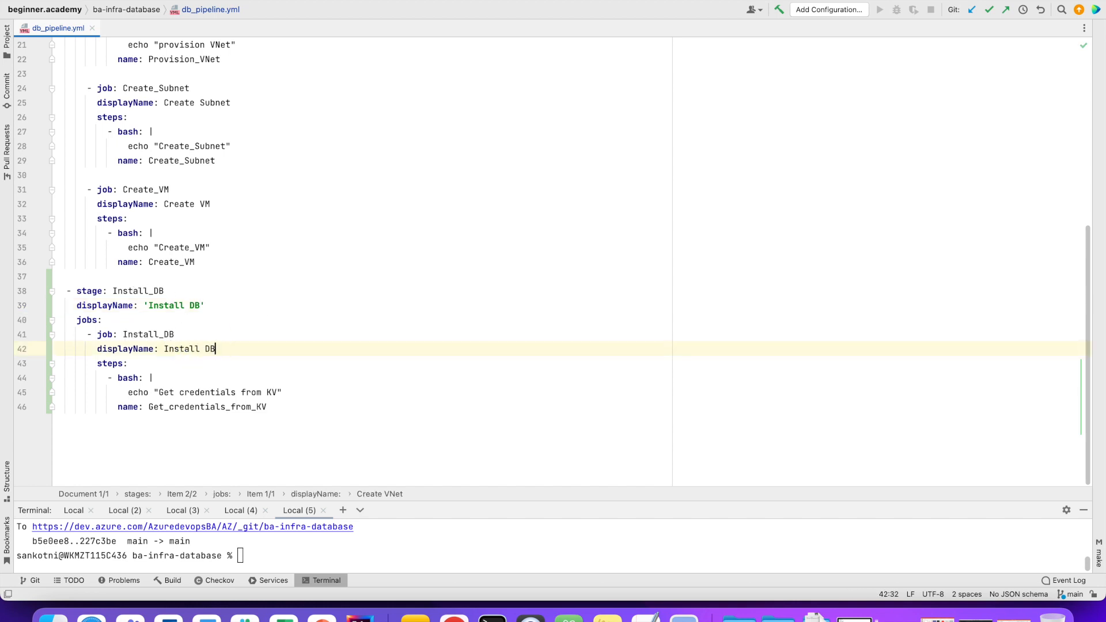
left_click_drag(161, 392, 277, 393)
key("super+v")
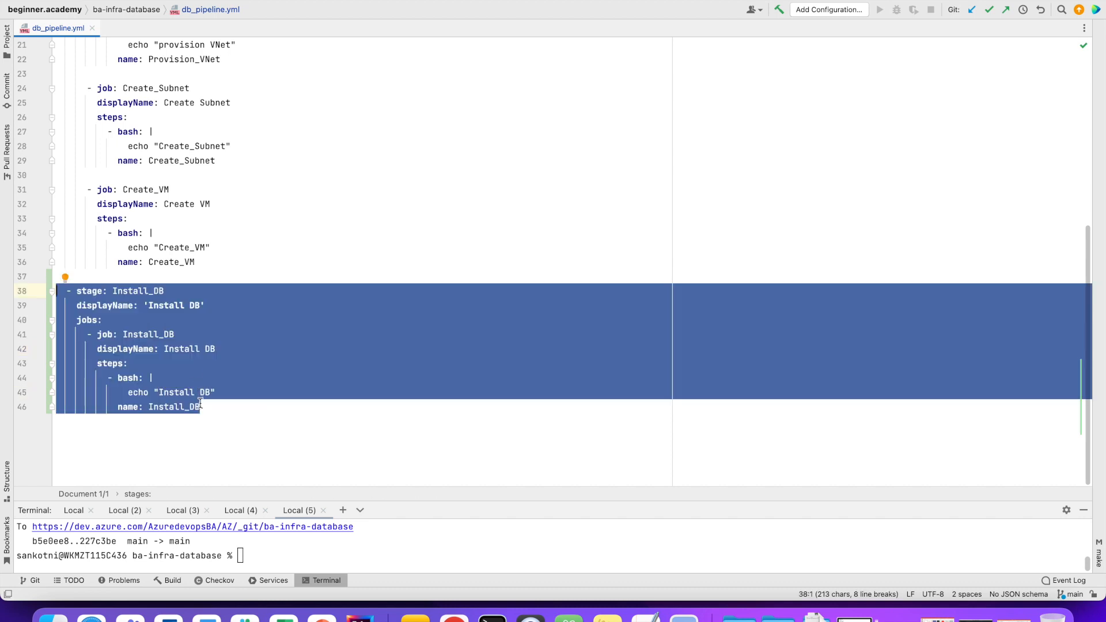
- Duplicate the whole Install_DB stage block beneath itself at the end of db_pipeline.yml, aligned with the other stages
left_click(215, 425)
key("Return")
key("Return")
key("Return")
key("BackSpace")
key("BackSpace")
key("BackSpace")
key("BackSpace")
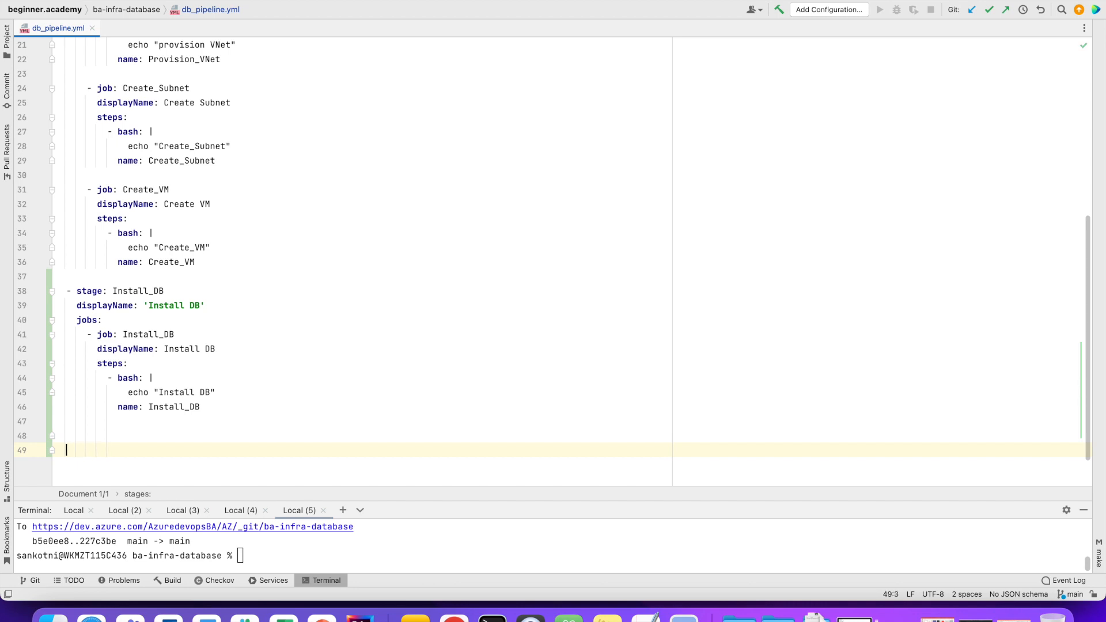
type("- stage: Install_DB     displayName: 'Install DB'     jobs:       - job: Install_DB         displayName: Install DB         steps:           - bash: |               echo \"Install DB\"             name: Install_DB")
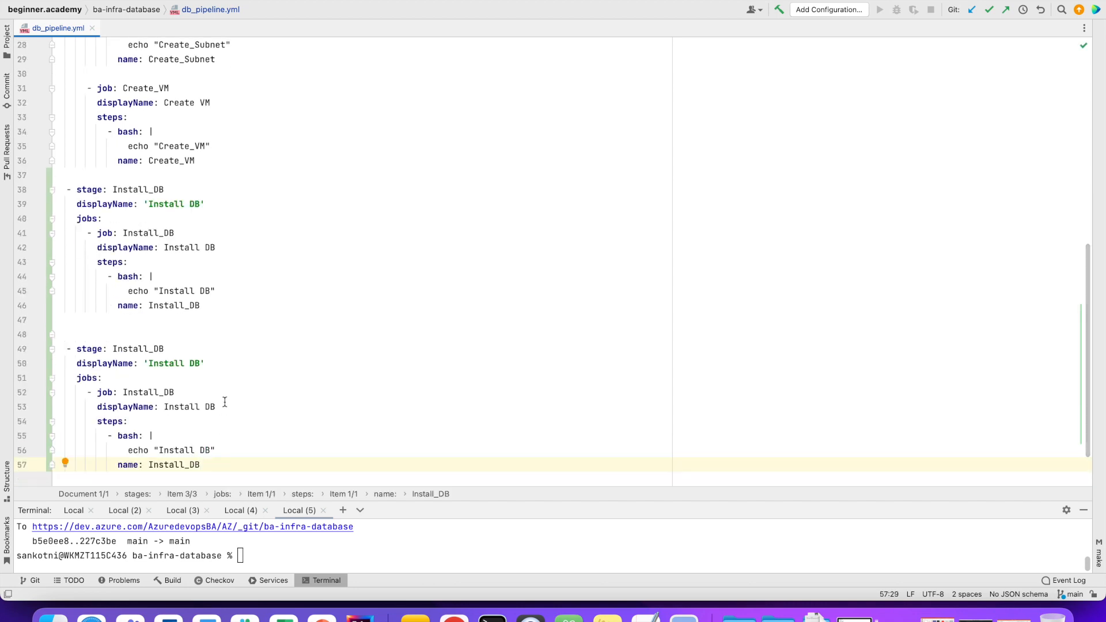
- Switch to the Jamboard, copy the Run SQL Queries sticky note's text and close the note unchanged
key("super+Tab")
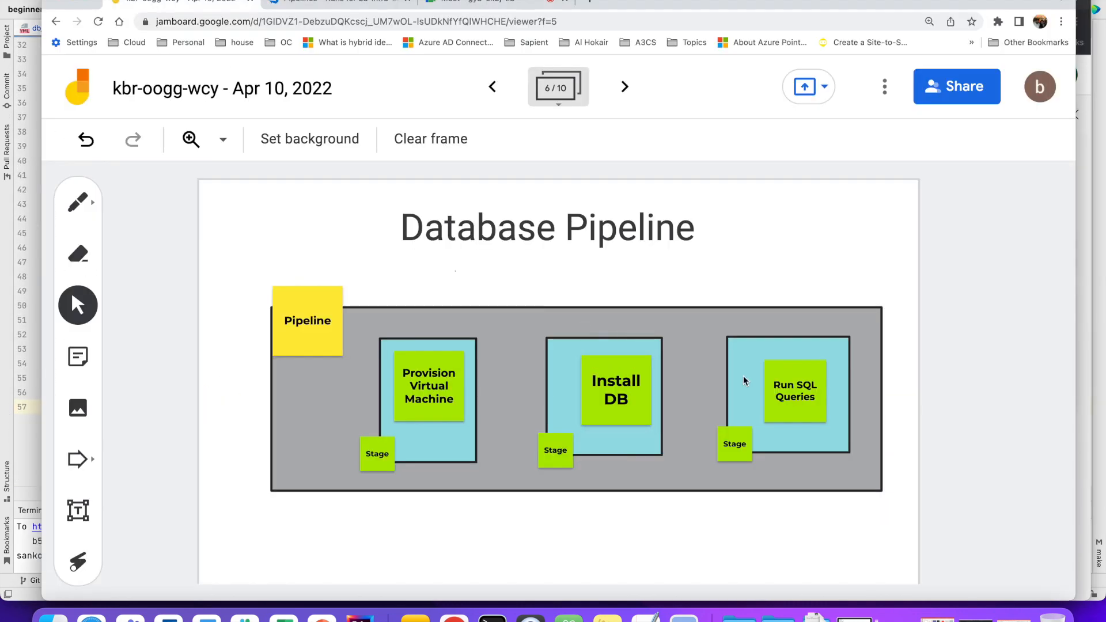
double_click(814, 392)
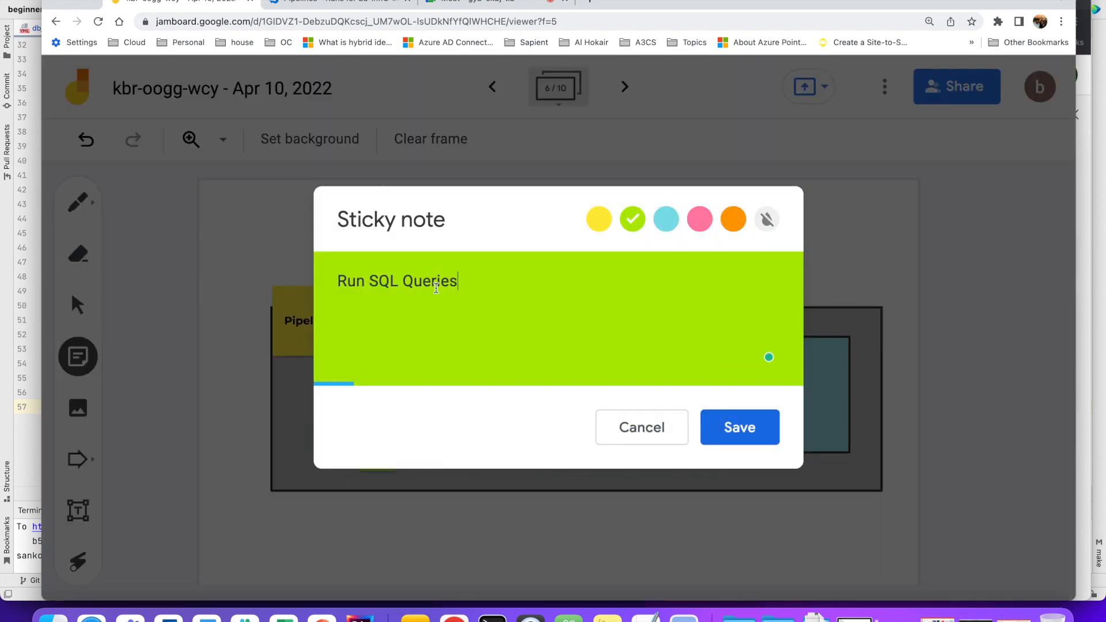
triple_click(427, 282)
key("super+c")
left_click(637, 420)
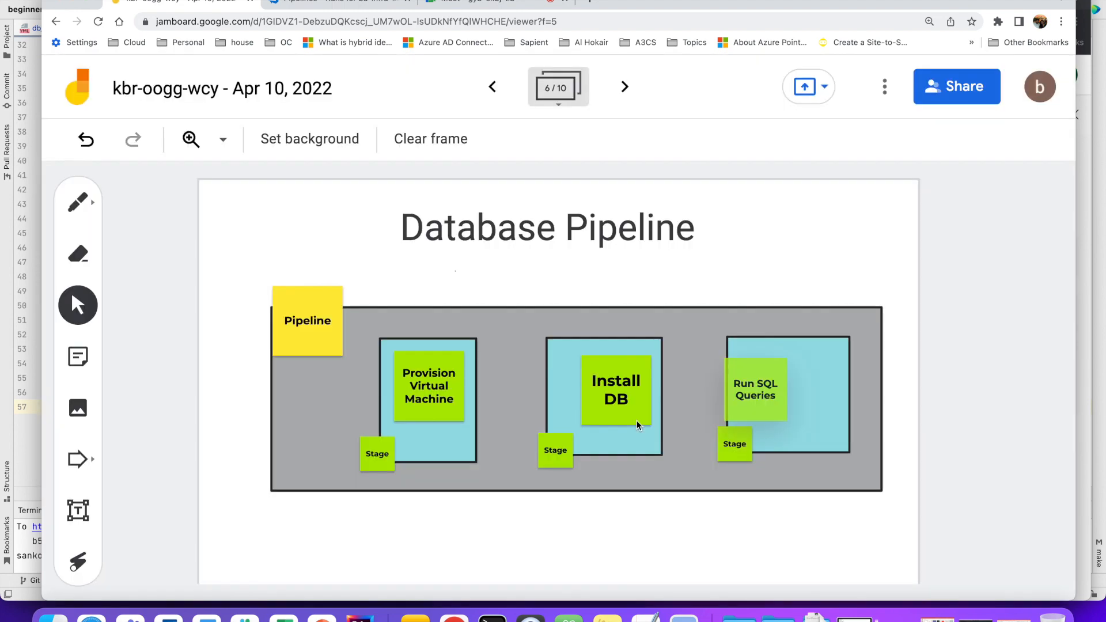
- Return to db_pipeline.yml and replace the third stage's name with the copied text Run SQL Queries
key("super+Tab")
double_click(123, 292)
key("super+v")
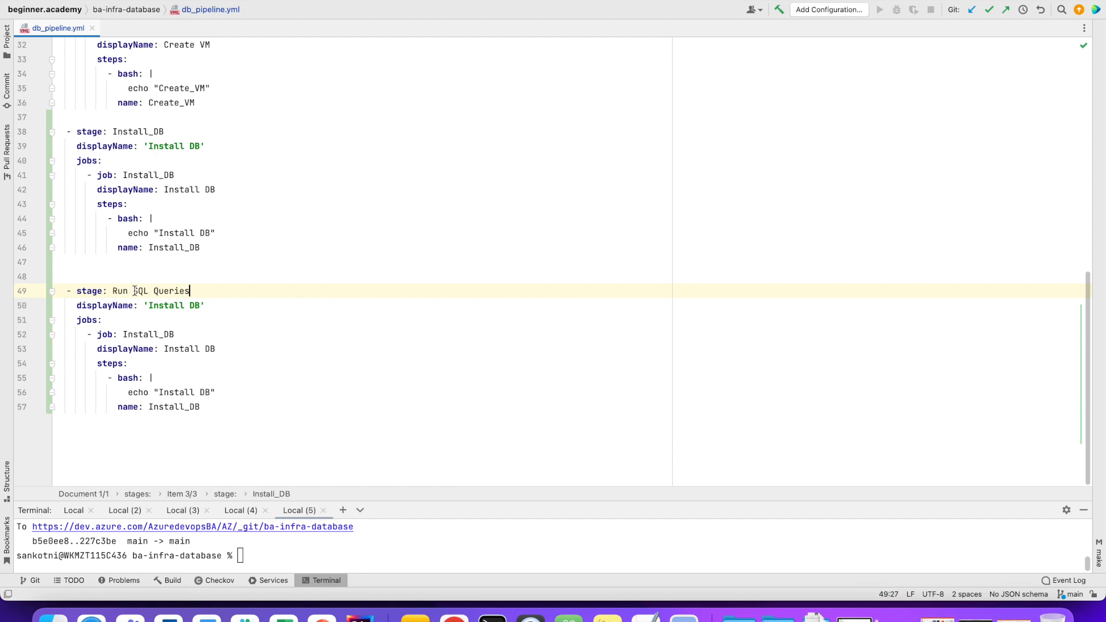
- Review the file's structure with the jobs collapsed, highlighting the Provision_Virtual_Machine, Install_DB and Run_SQL_Queries stages
scroll(351, 325, "up", 7)
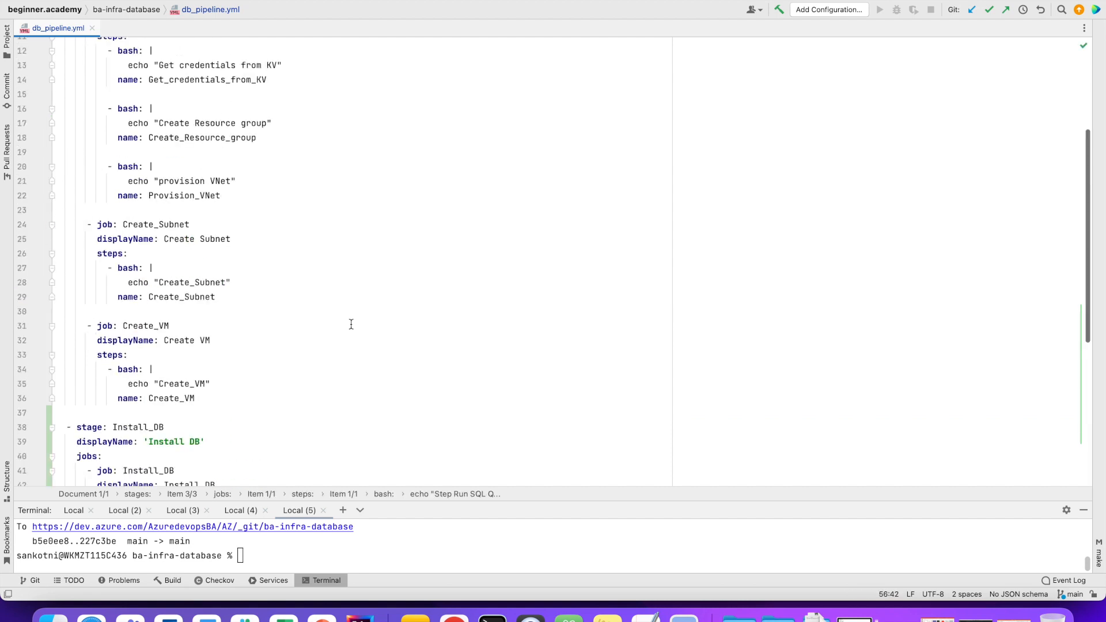
scroll(351, 324, "up", 5)
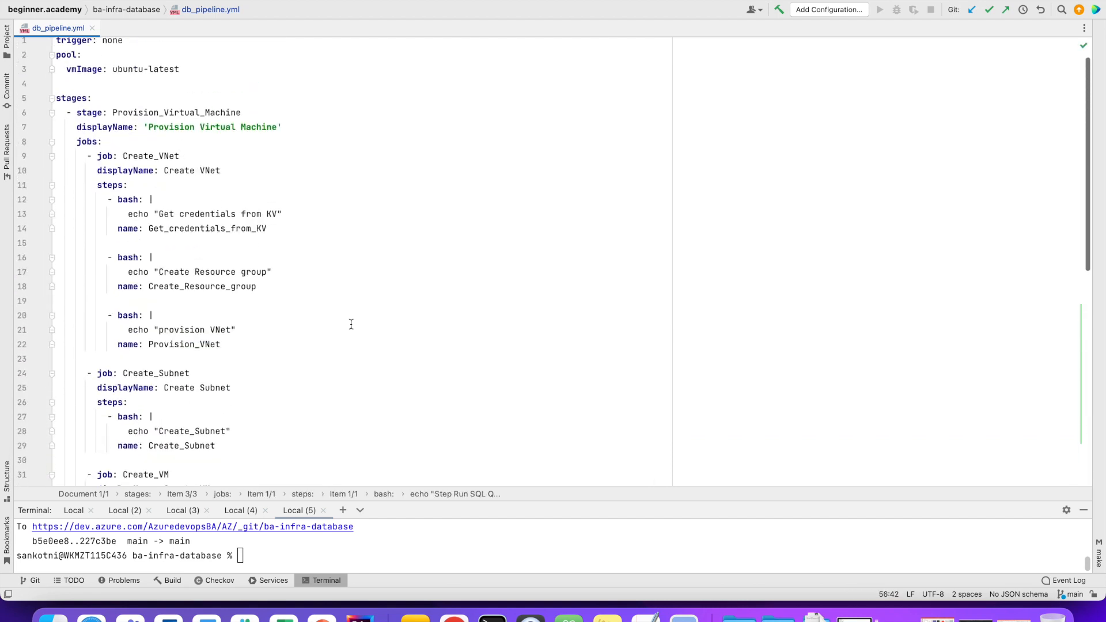
left_click(50, 138)
double_click(160, 117)
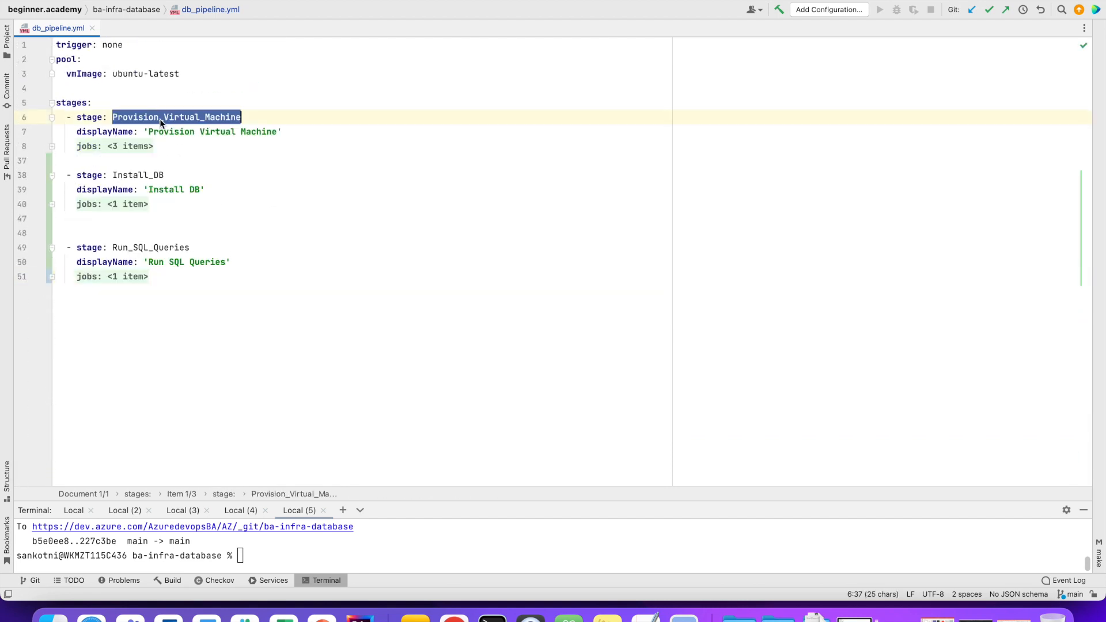
double_click(89, 117)
double_click(90, 174)
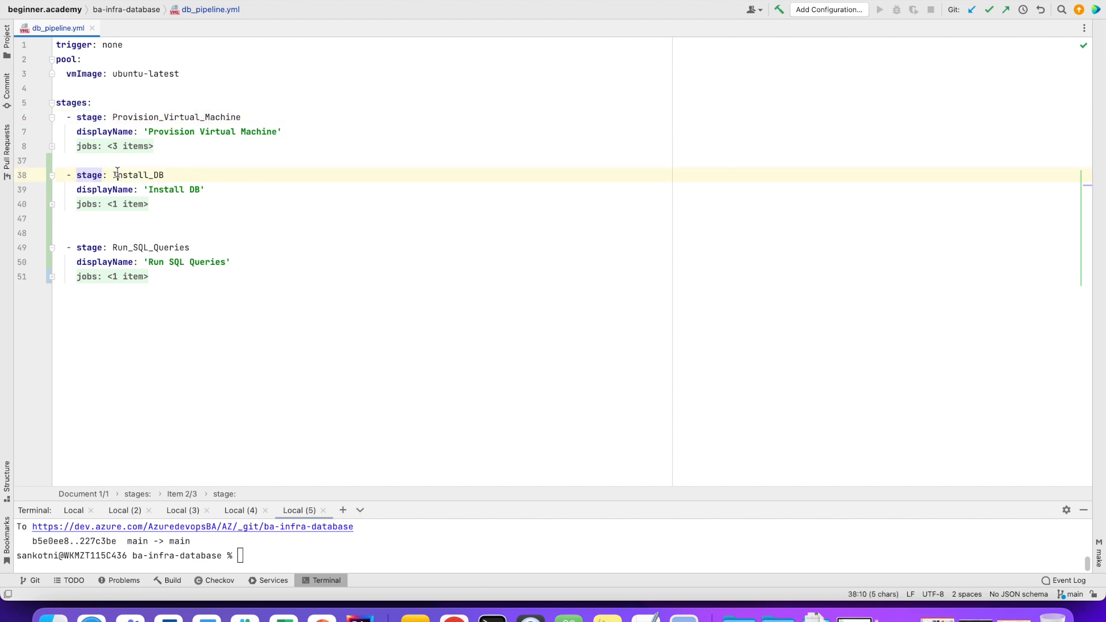
double_click(117, 175)
double_click(89, 247)
double_click(144, 248)
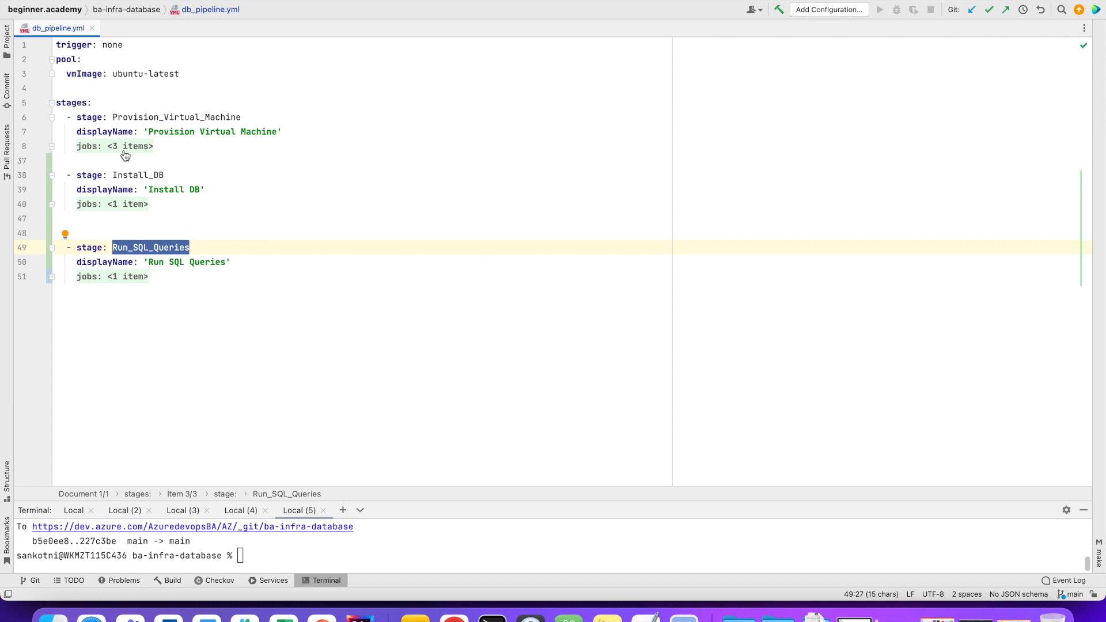
- Expand the Provision_Virtual_Machine stage's jobs and collapse the steps of Create_VNet, Create_Subnet and Create_VM
left_click(52, 146)
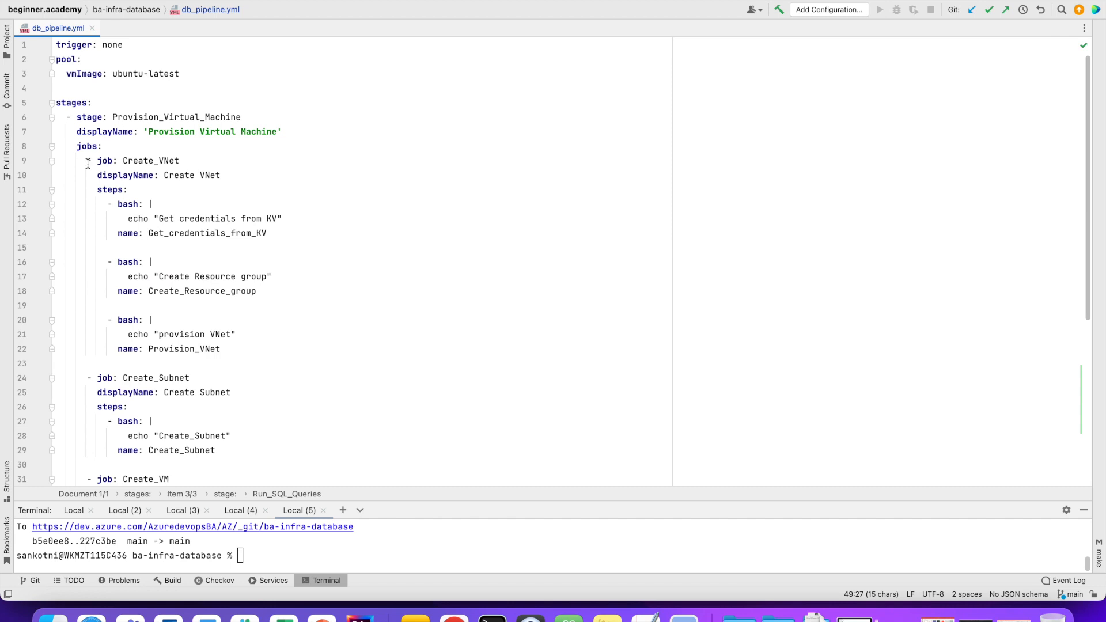
left_click(52, 161)
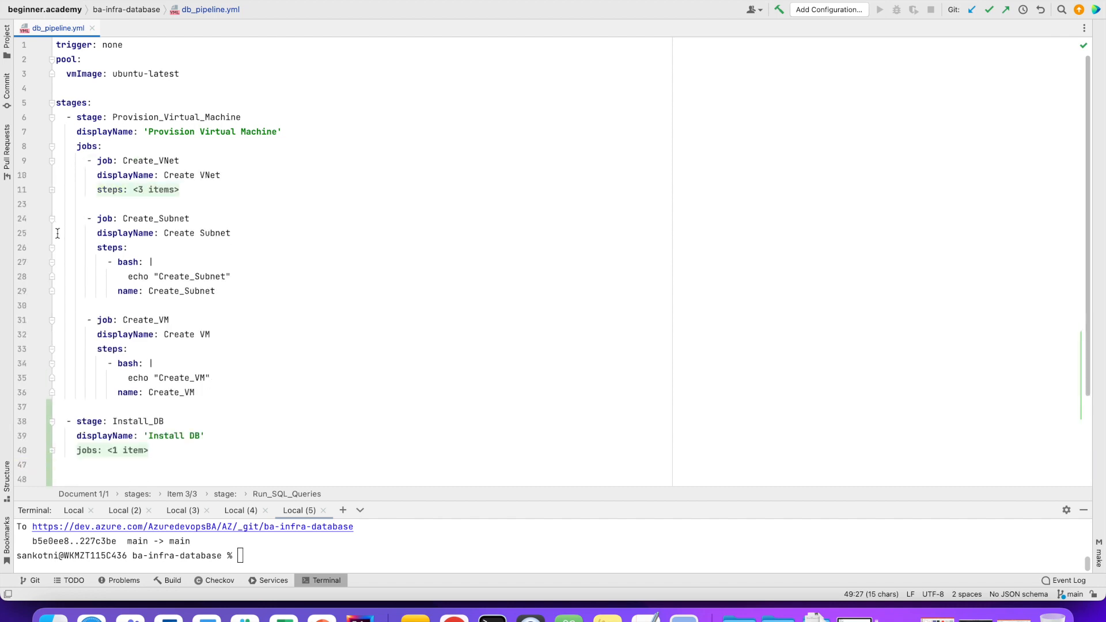
left_click(52, 249)
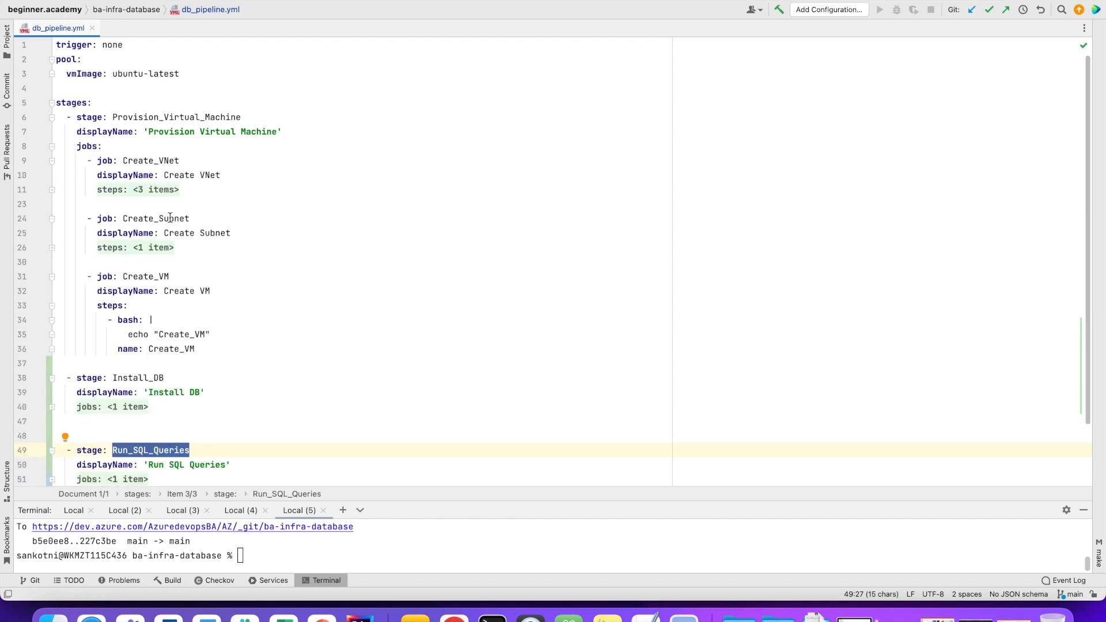
left_click(52, 306)
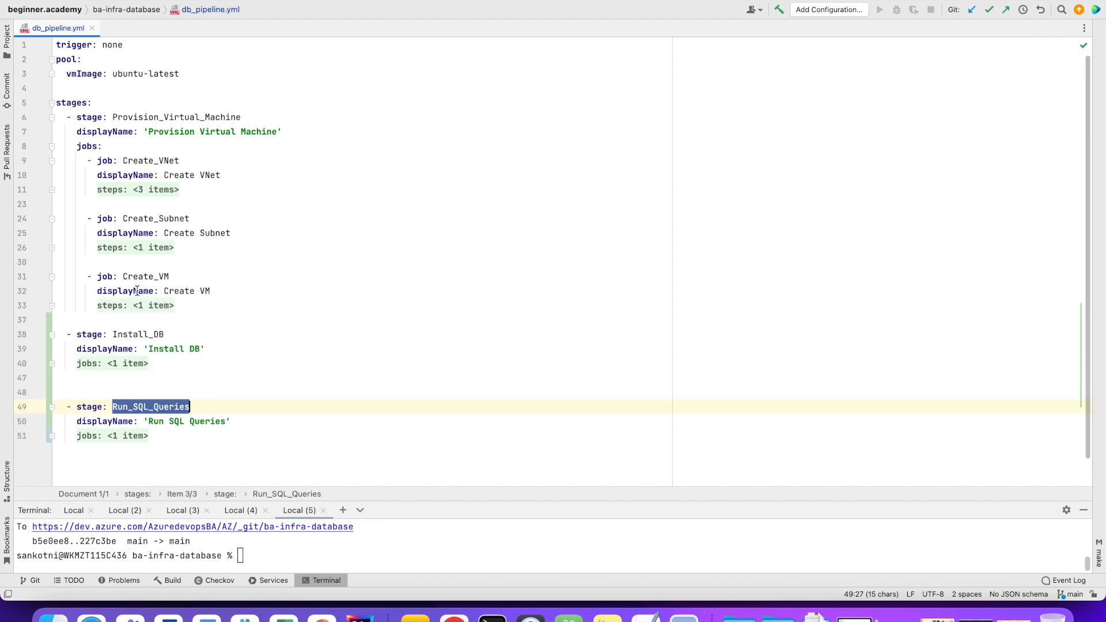
- Expand the jobs of the Install_DB and Run_SQL_Queries stages and examine them with their steps collapsed
scroll(182, 346, "down", 1)
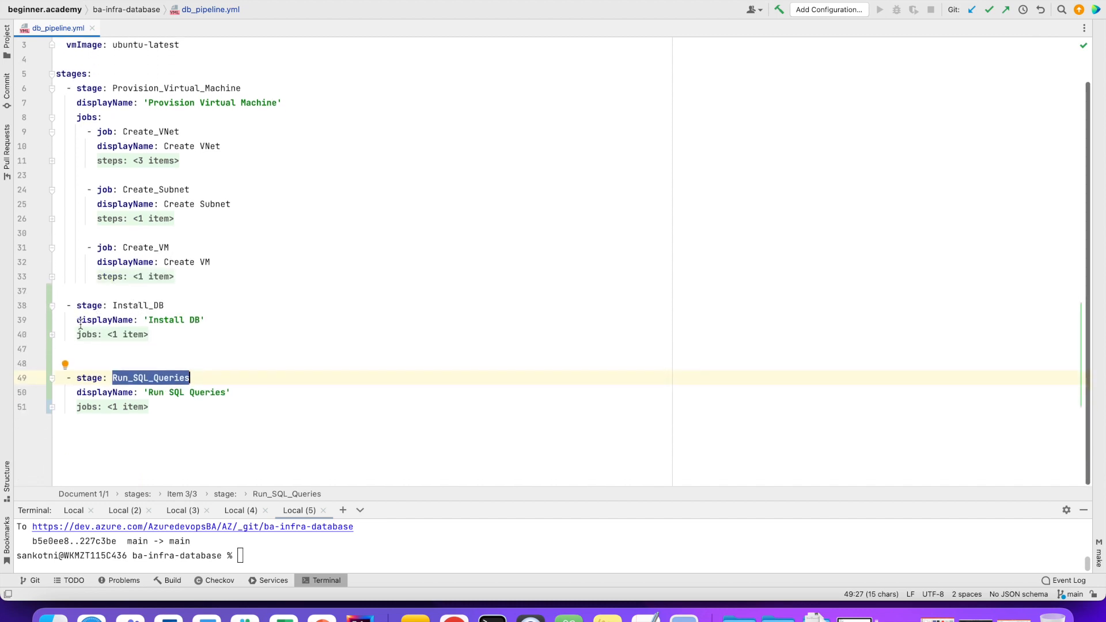
left_click(52, 335)
double_click(140, 307)
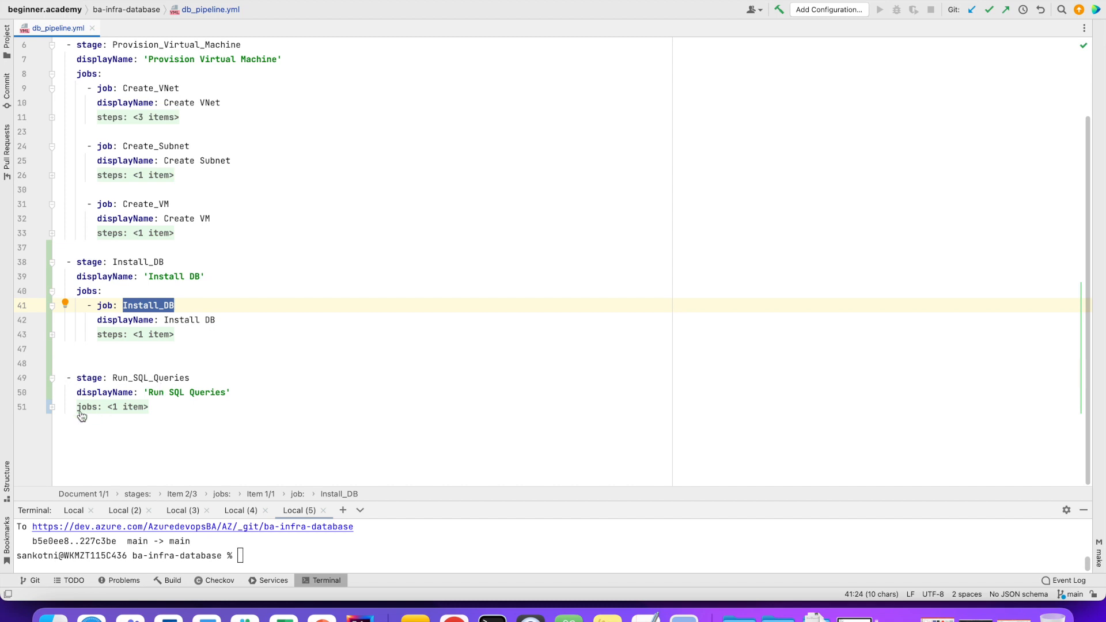
left_click(52, 407)
scroll(54, 398, "down", 3)
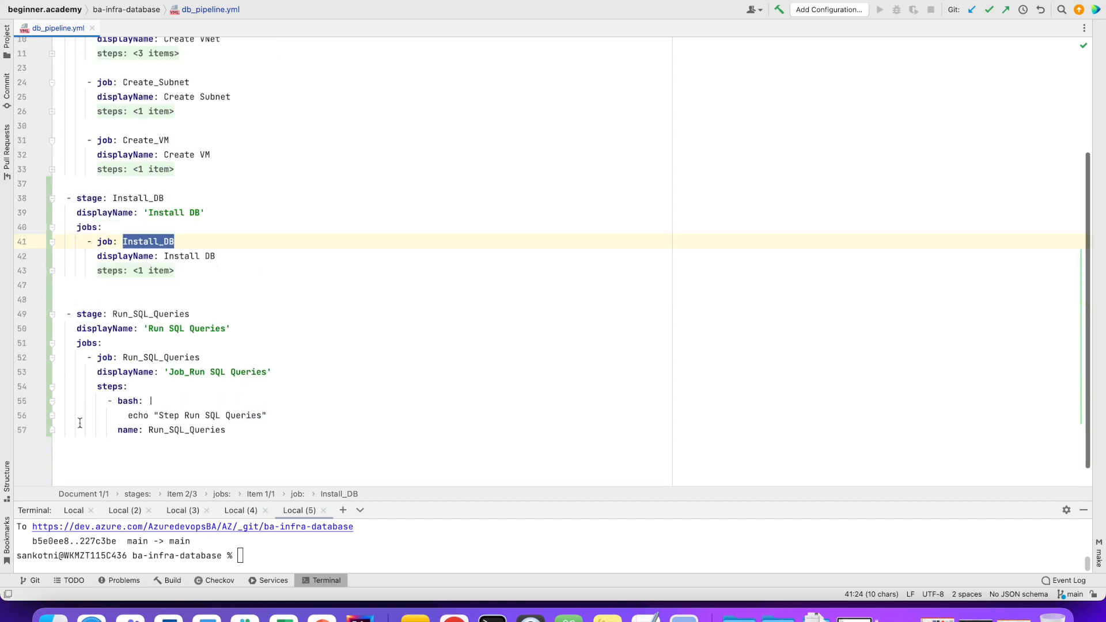
left_click(53, 388)
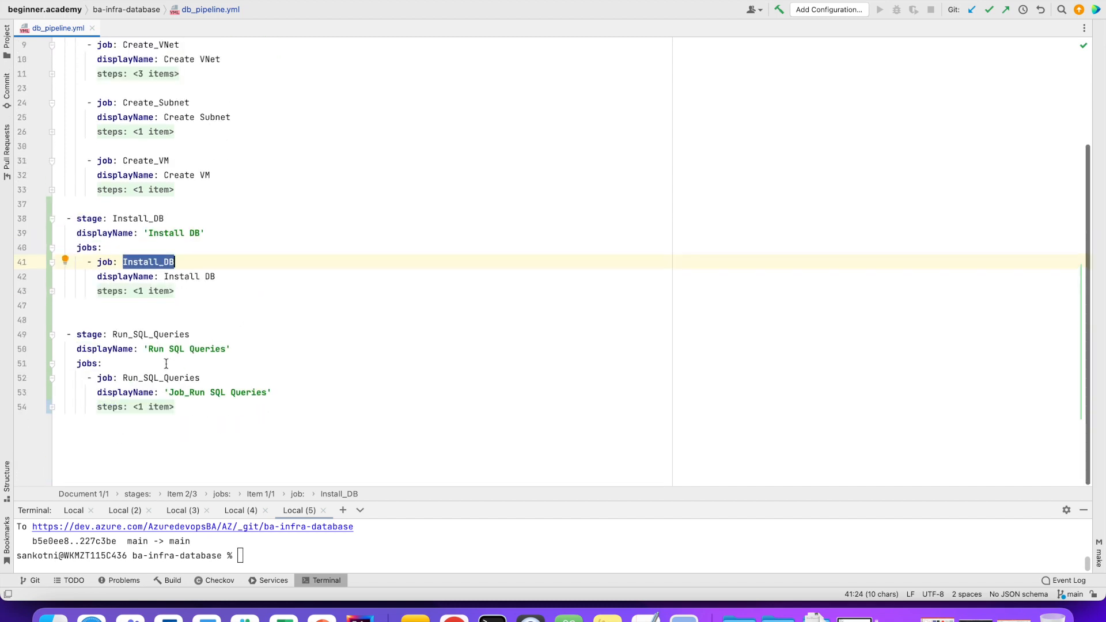
left_click(128, 334)
scroll(190, 238, "up", 2)
scroll(184, 253, "down", 2)
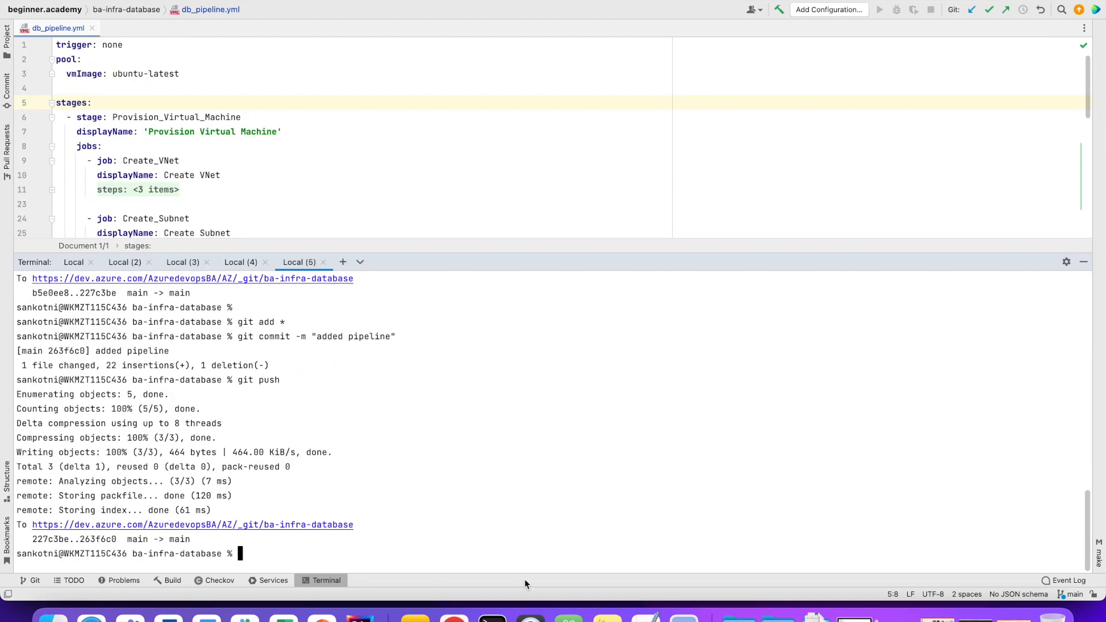
- Switch to Azure DevOps and open the stage selection for a new ba-infra-database run on the main branch
left_click(454, 617)
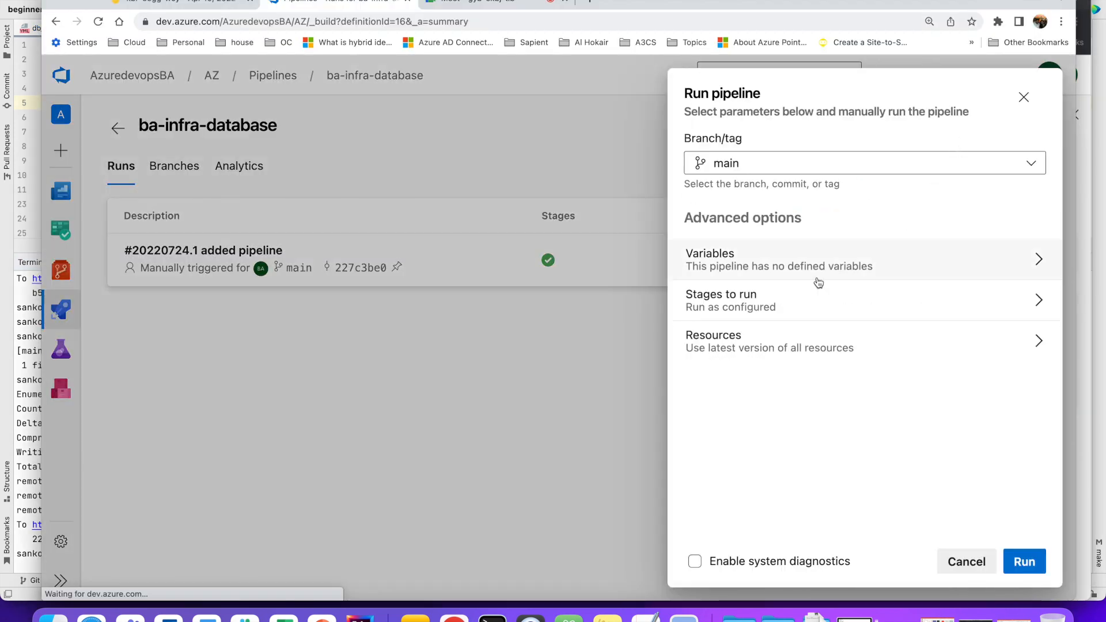
left_click(718, 306)
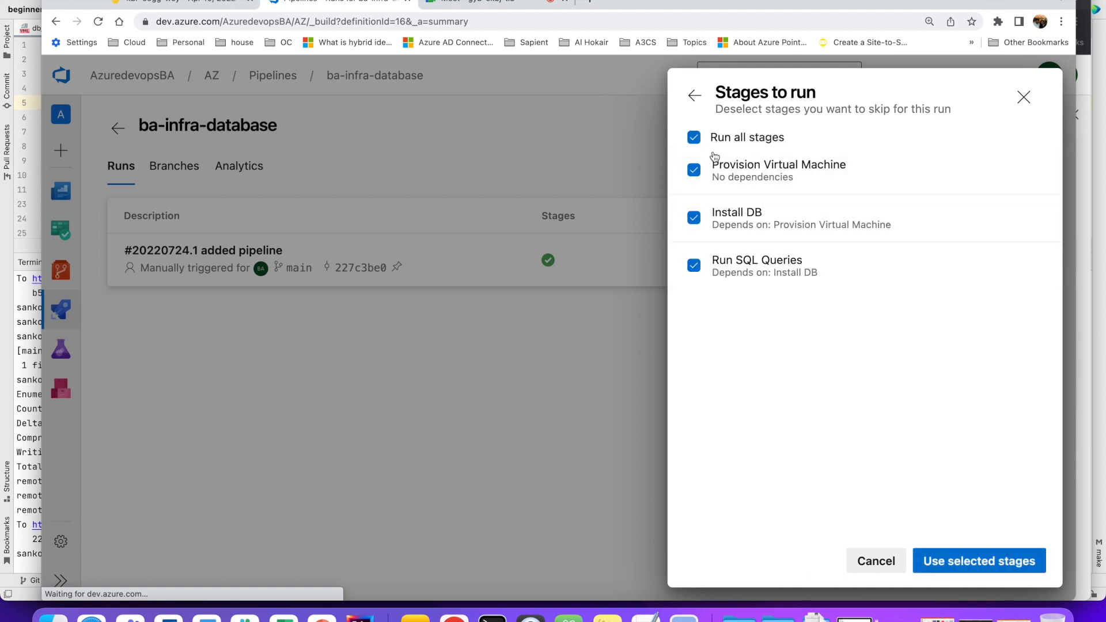
- Switch to the Jamboard and point out the stages of the Database Pipeline diagram, ending on Run SQL Queries
left_click(184, 3)
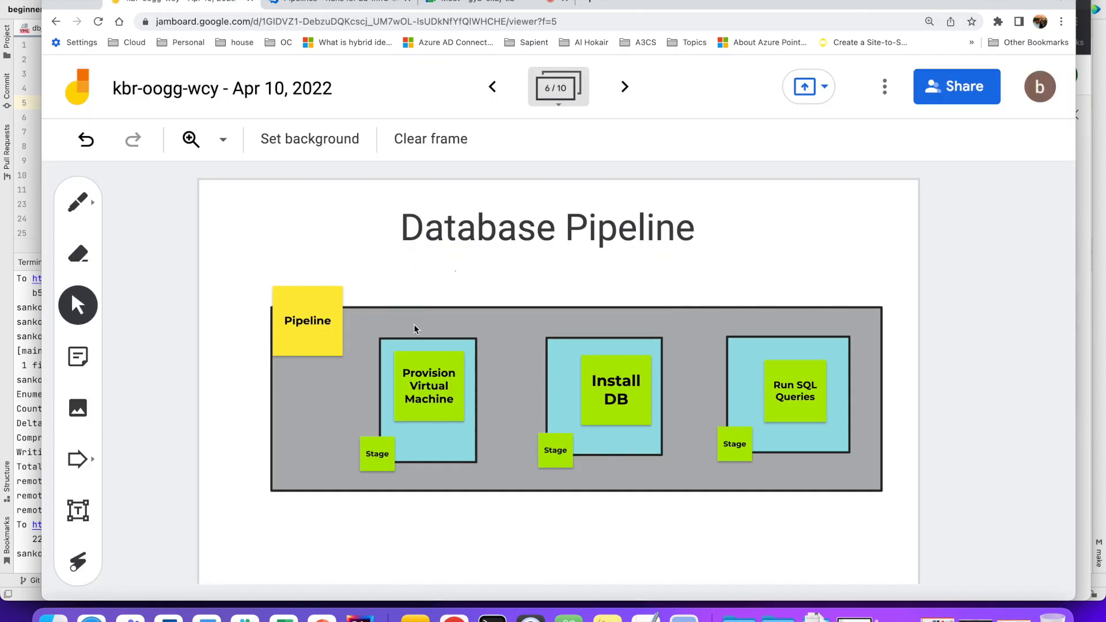
left_click(380, 452)
left_click(510, 438)
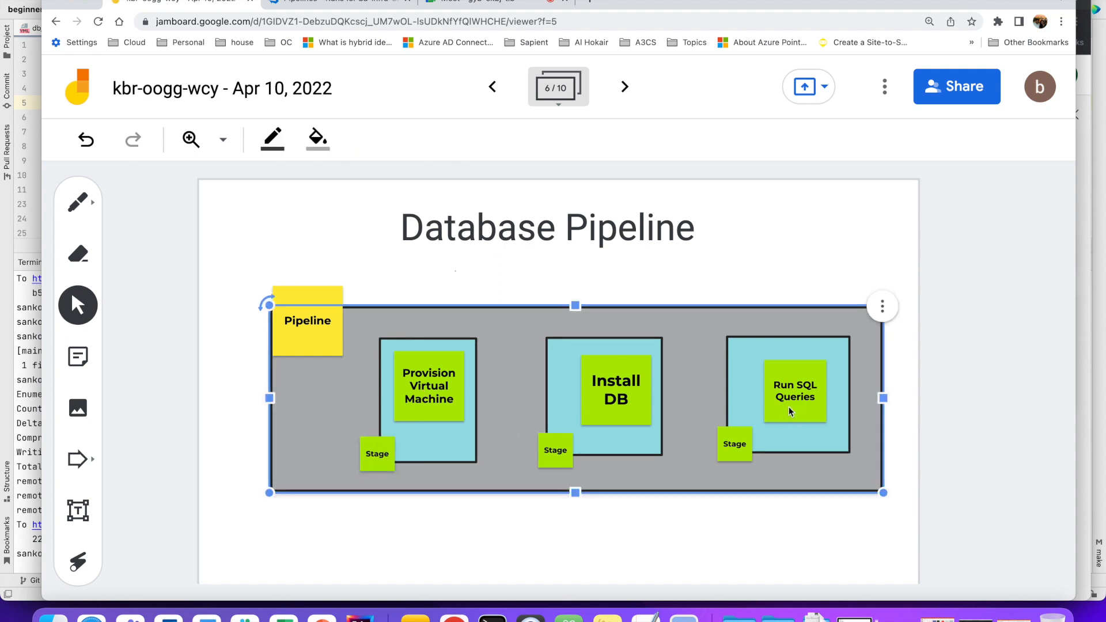
left_click(774, 405)
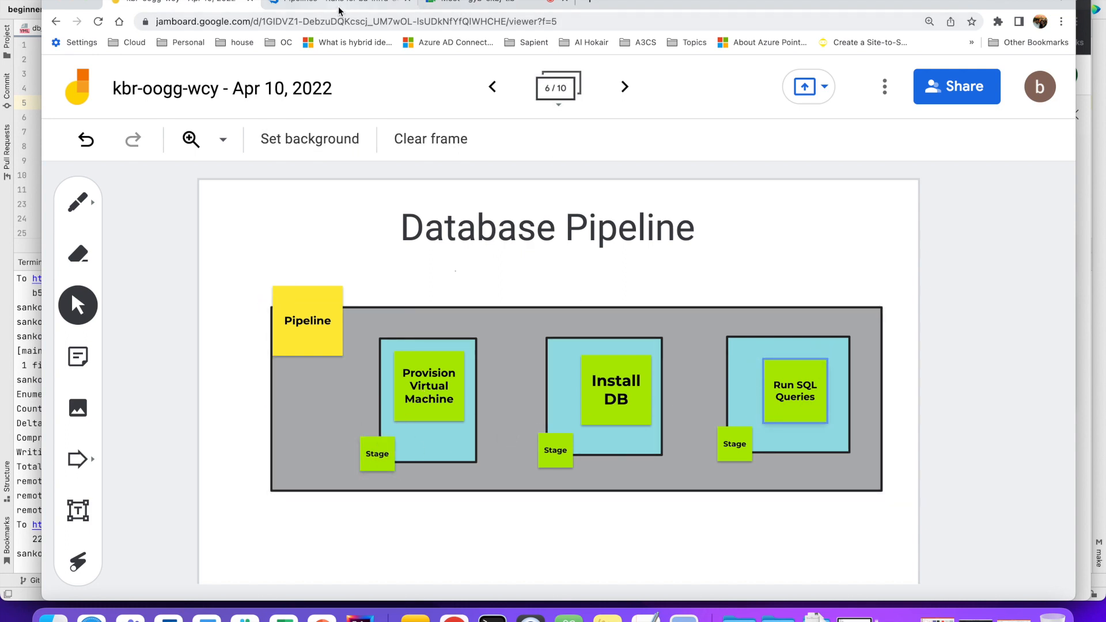
- Switch to Azure DevOps, try selecting only the Install DB stage for the run, and return to the run settings without applying it
left_click(342, 3)
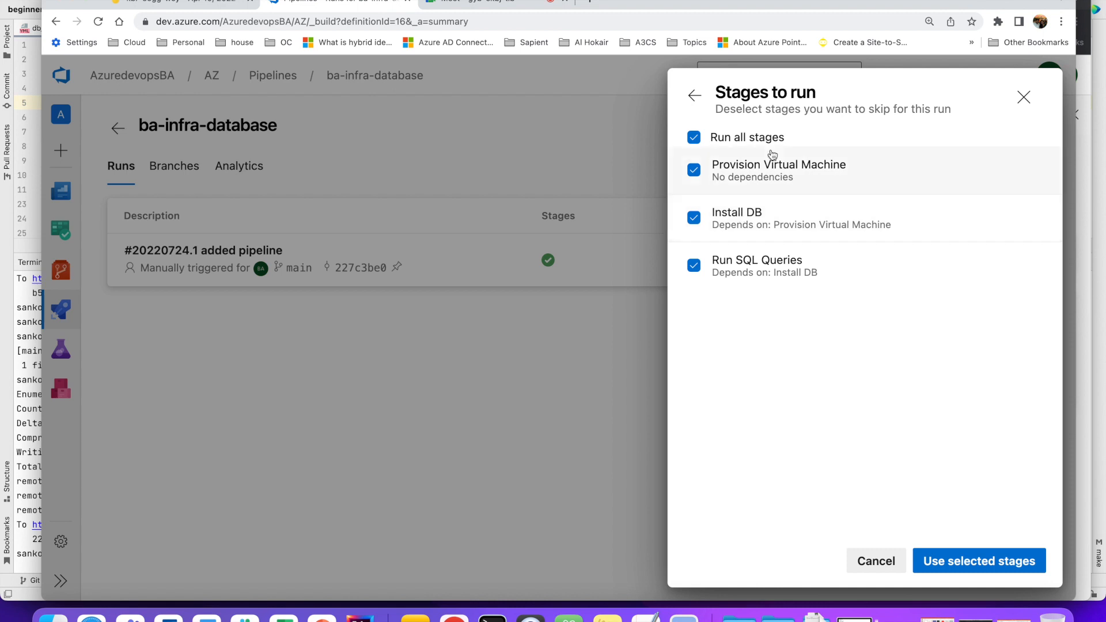
left_click(695, 139)
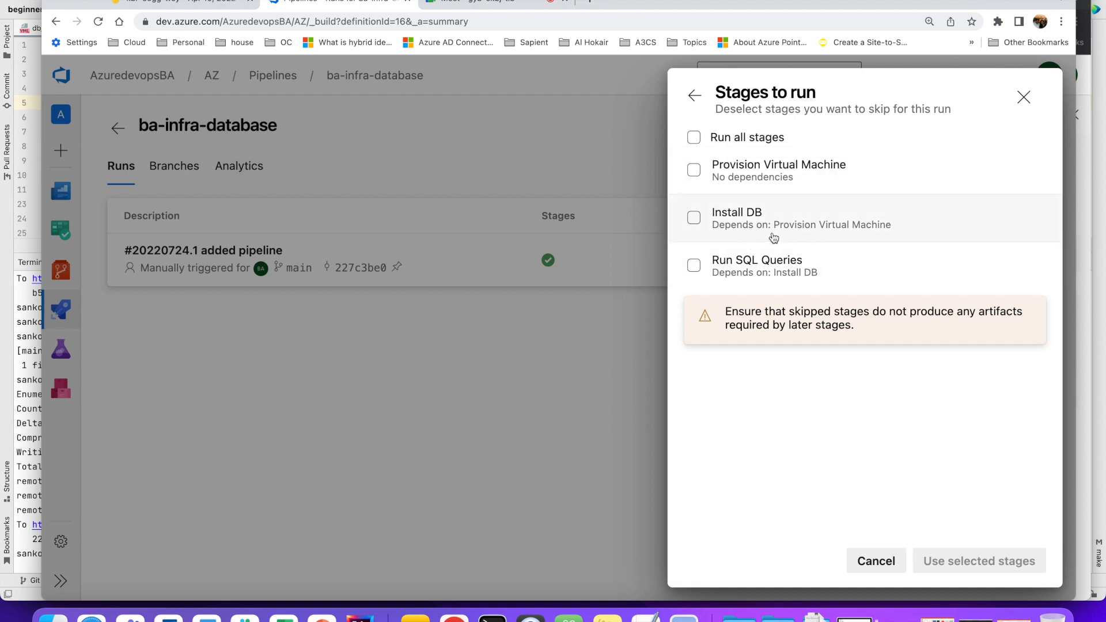
left_click(695, 219)
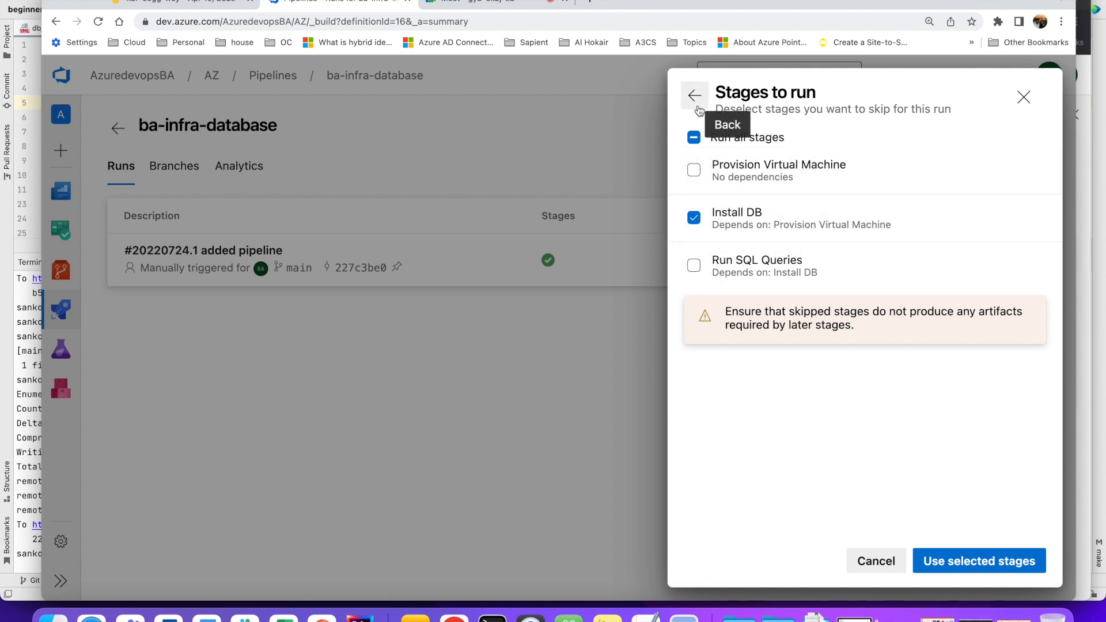
left_click(693, 217)
left_click(695, 95)
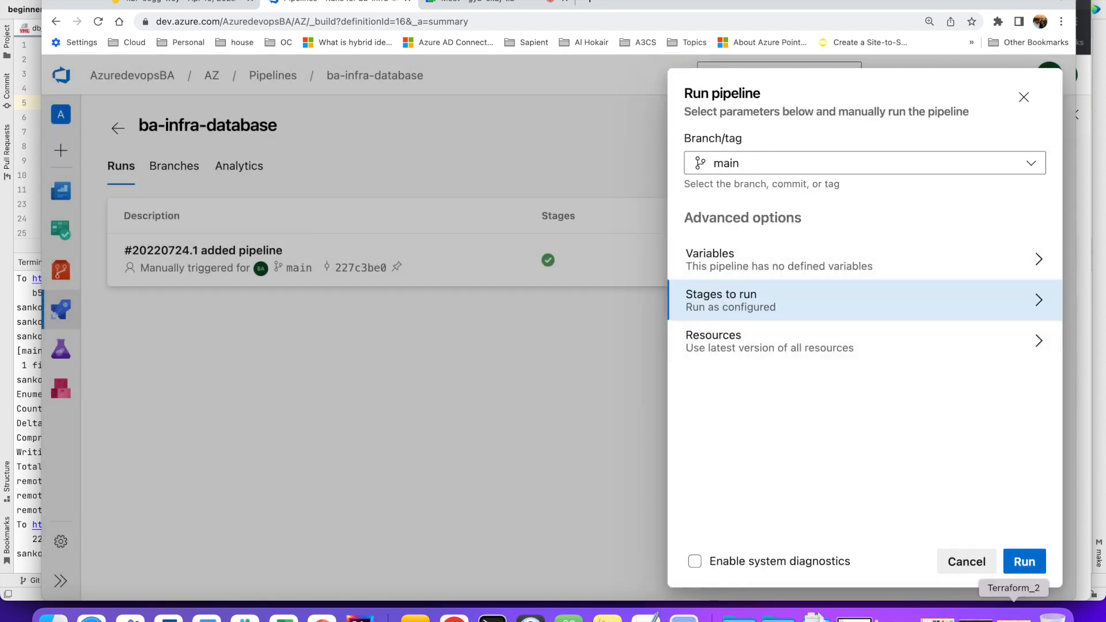
- Run the ba-infra-database pipeline on main with stages as configured, and compare the run with the Jamboard's Database Pipeline diagram
left_click(1028, 559)
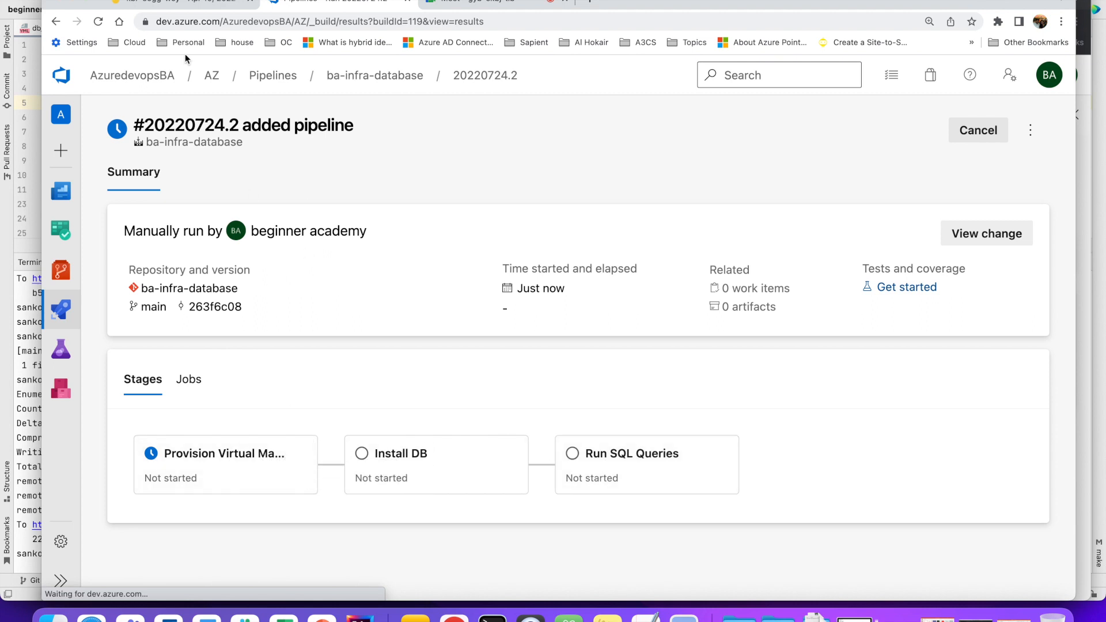
left_click(194, 5)
left_click(788, 382)
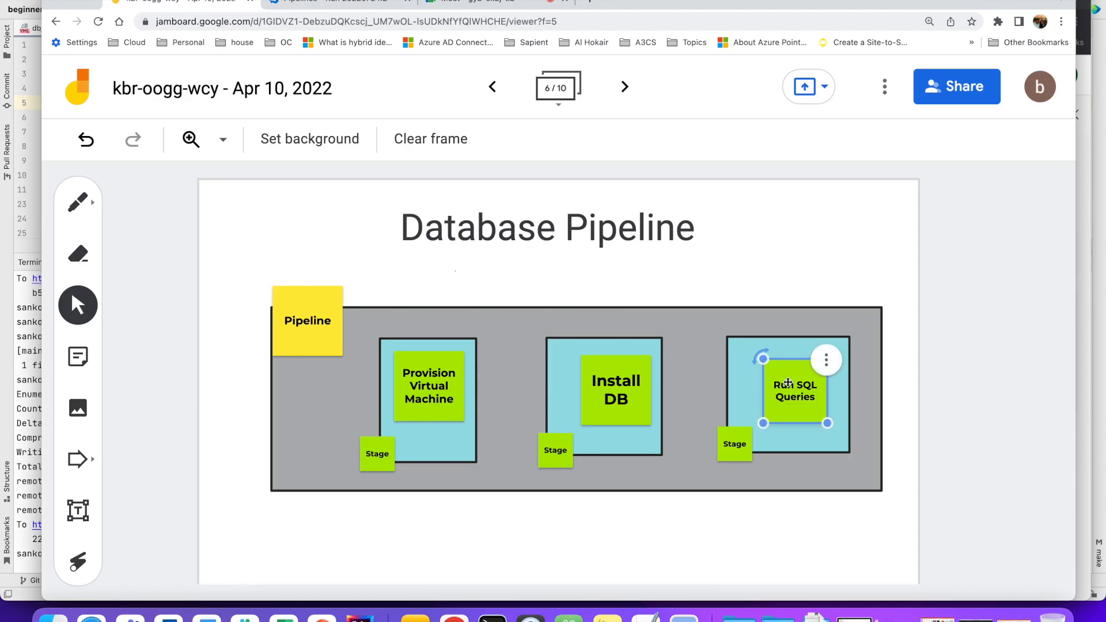
left_click(340, 5)
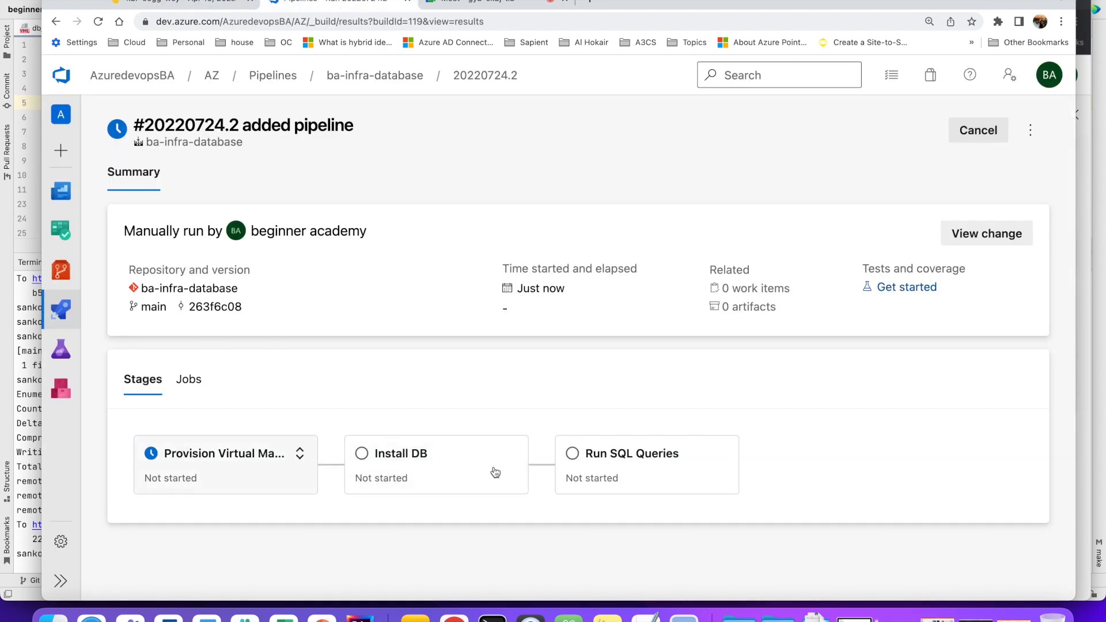
- Expand the Provision Virtual Machine, Install DB and Run SQL Queries stages of the current run to view their jobs
scroll(414, 510, "down", 3)
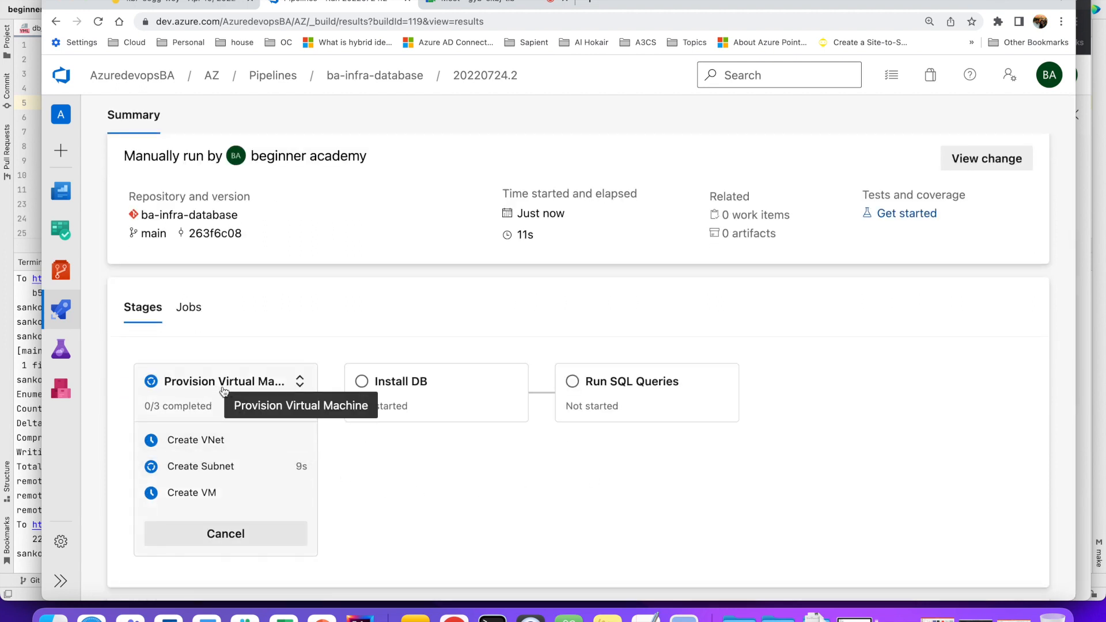
left_click(509, 381)
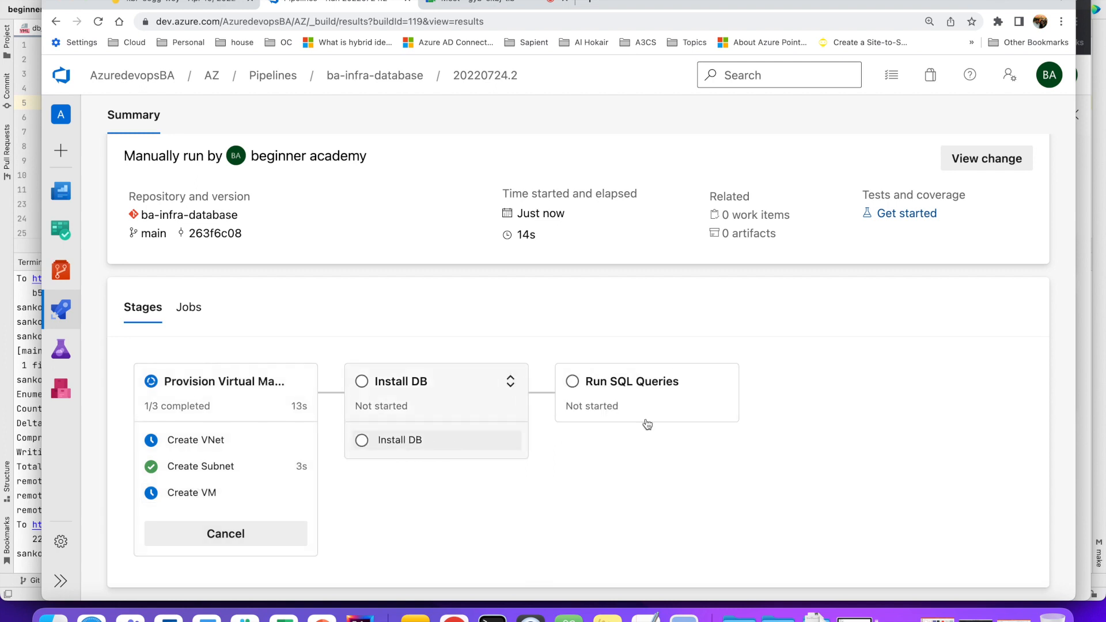
left_click(720, 382)
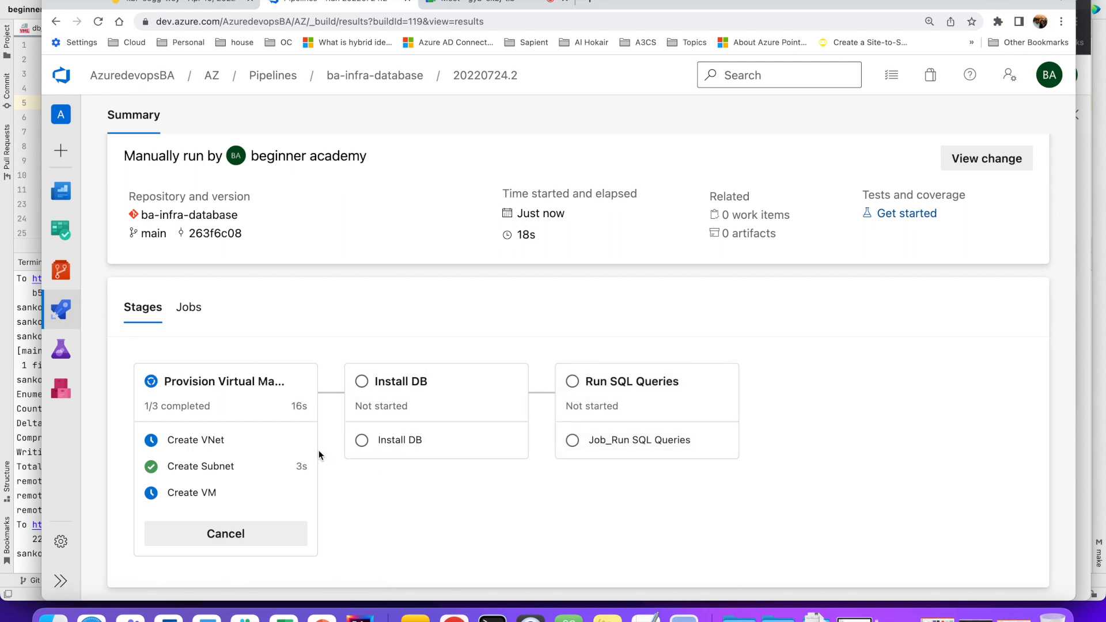
left_click(213, 449)
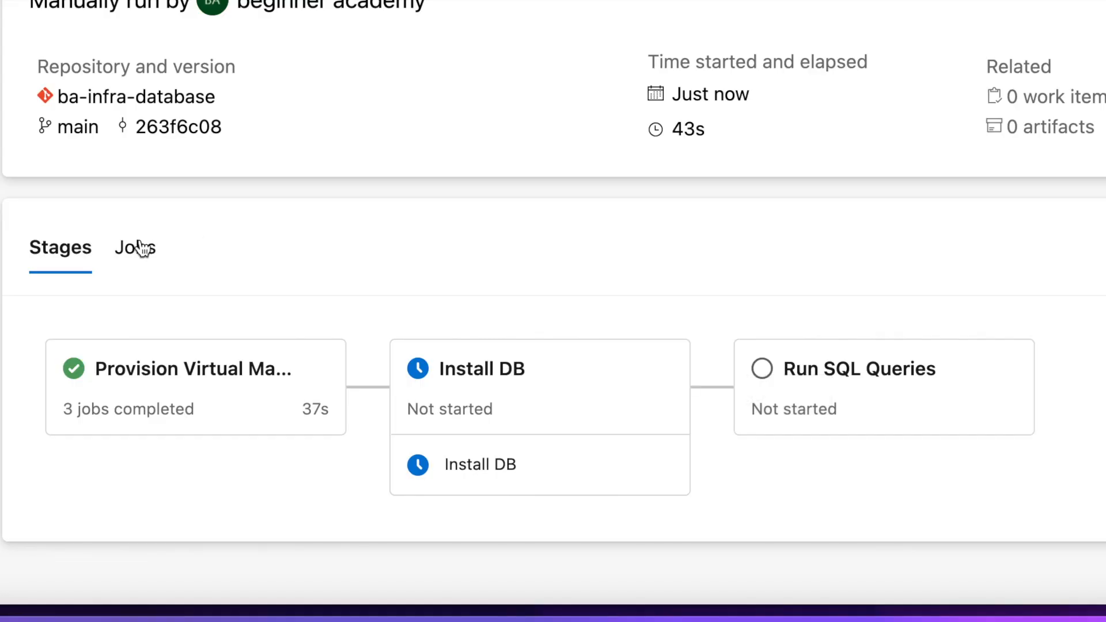
- Review the stages of the ba-infra-database run and expand Install DB to examine its job
left_click(141, 248)
scroll(353, 258, "down", 1)
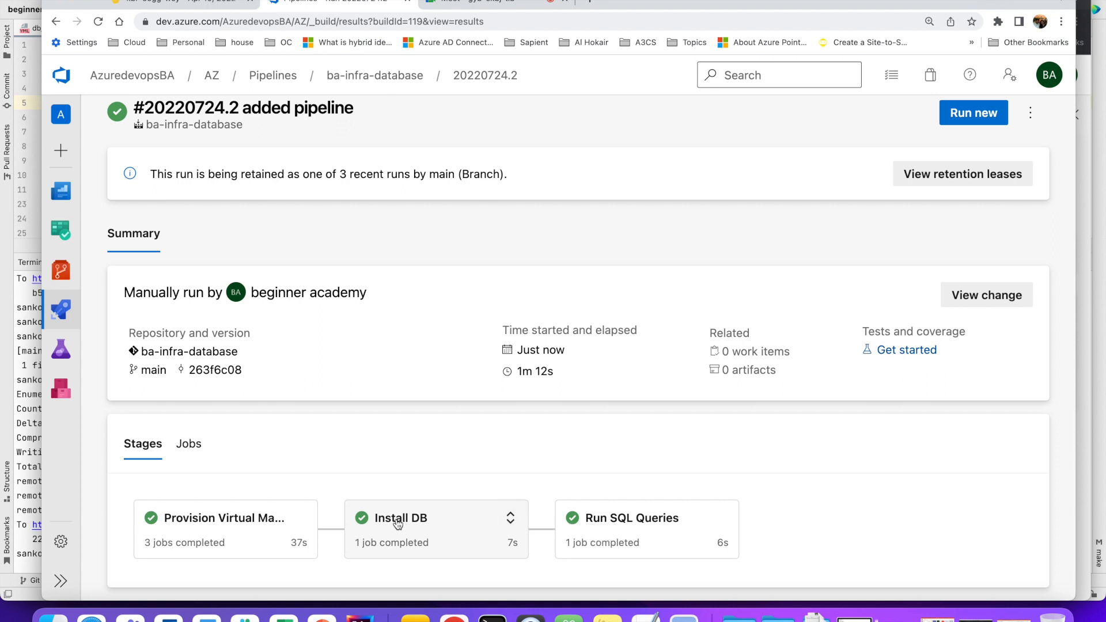
left_click(510, 518)
scroll(434, 562, "down", 1)
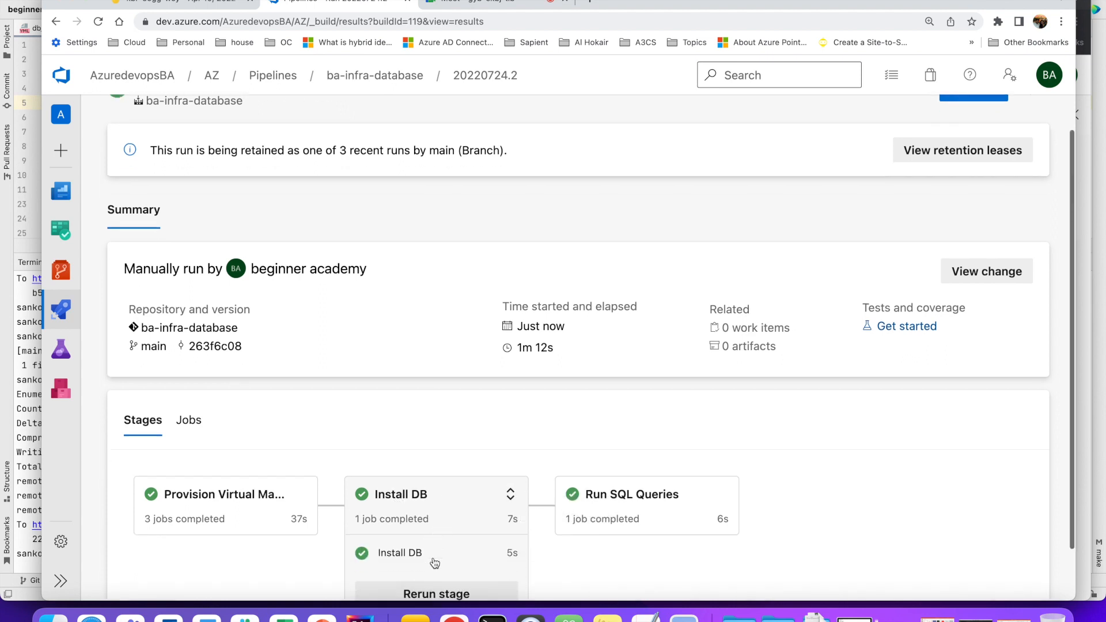
scroll(435, 562, "down", 2)
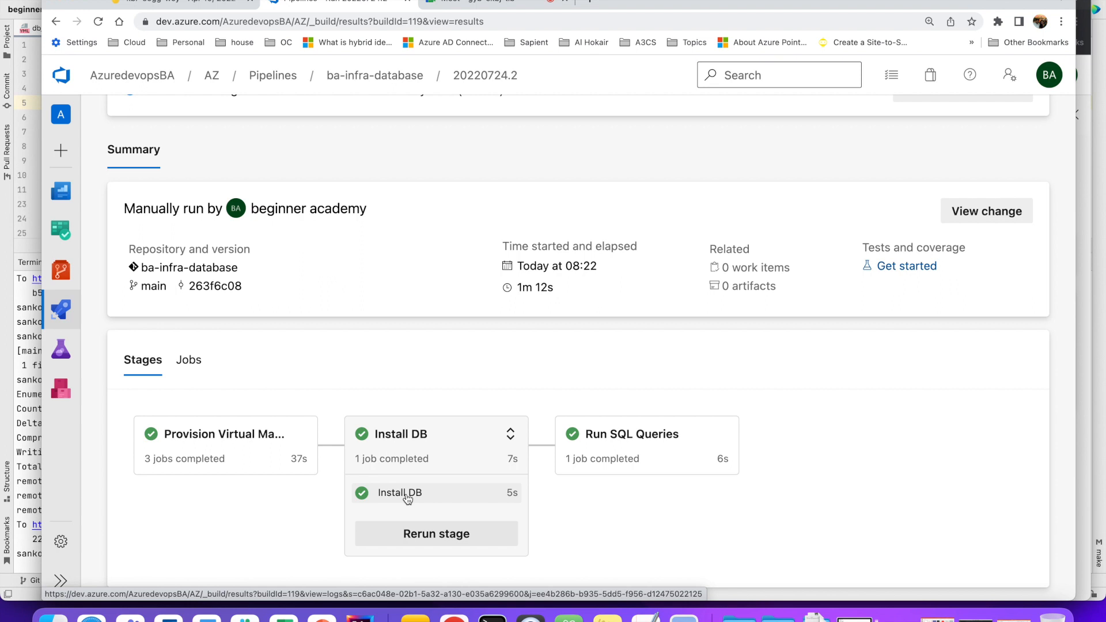
scroll(407, 498, "up", 3)
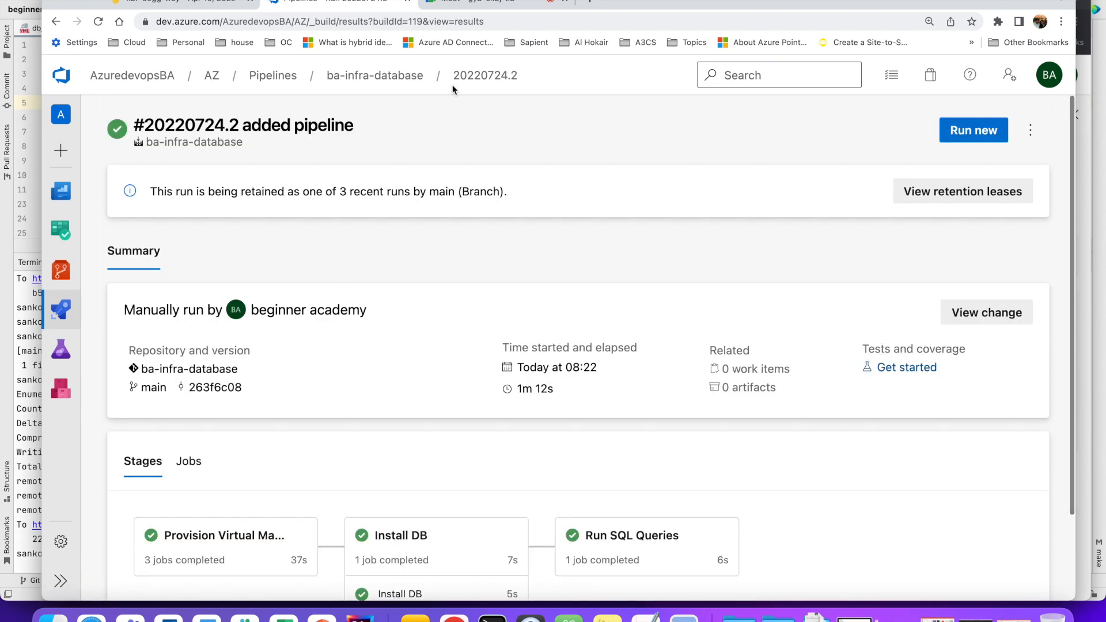
- Show the jobs of all three stages side by side, from Provision Virtual Machine through Run SQL Queries
left_click(420, 77)
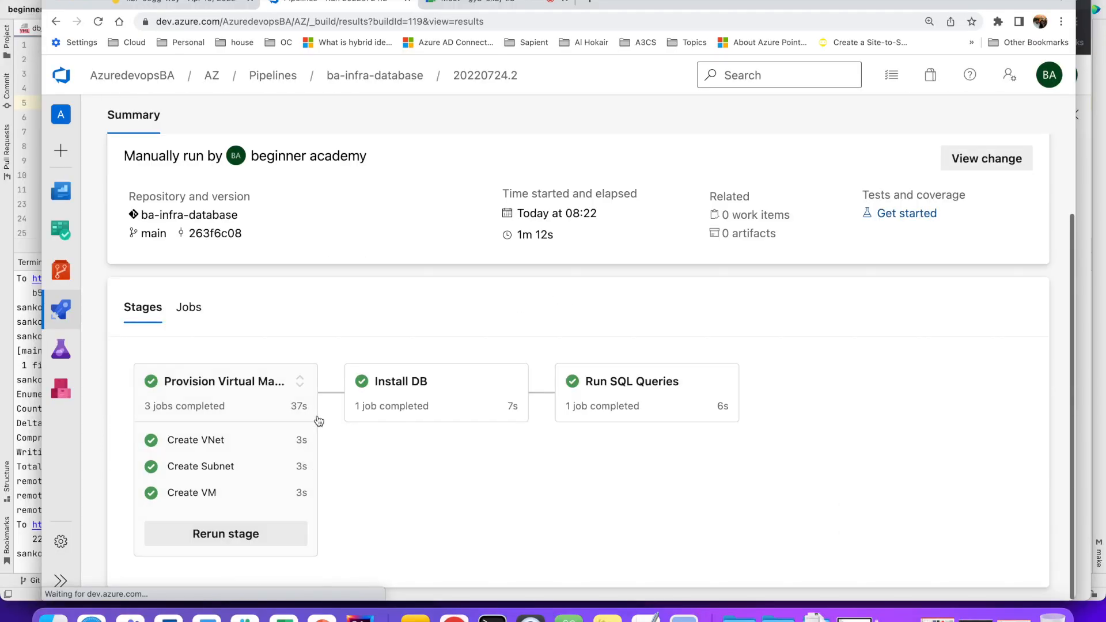
left_click(299, 378)
left_click(299, 517)
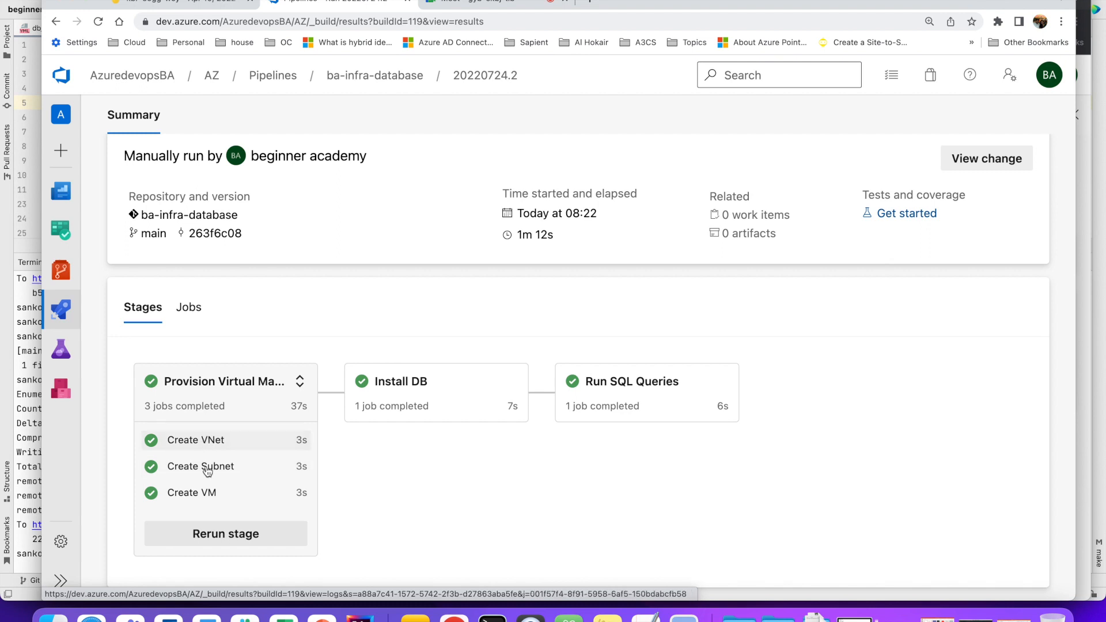
left_click(516, 384)
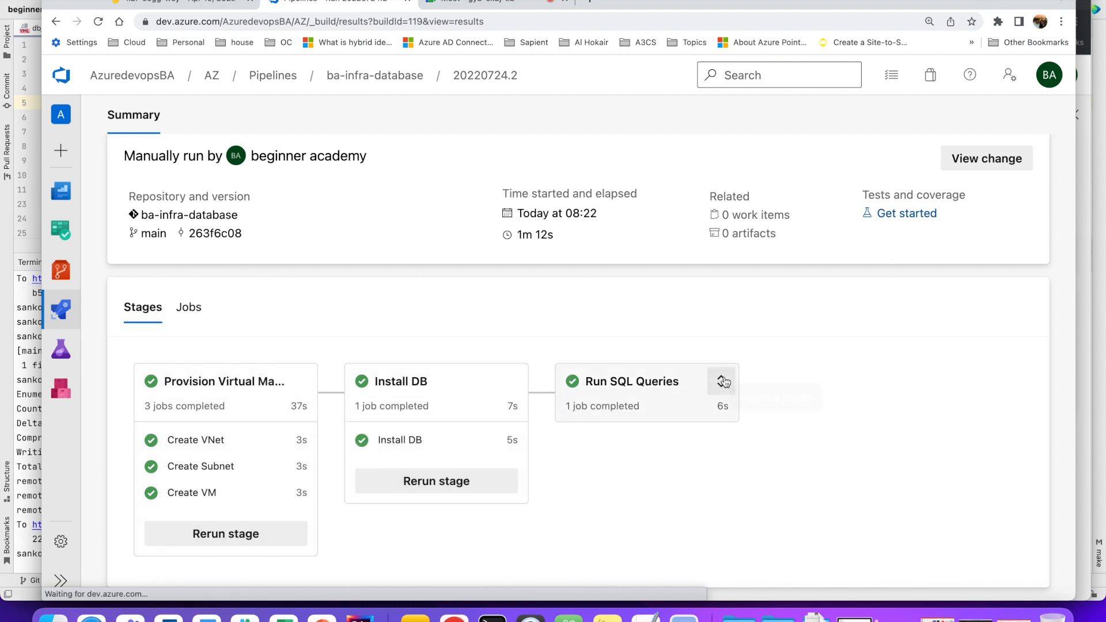
left_click(720, 380)
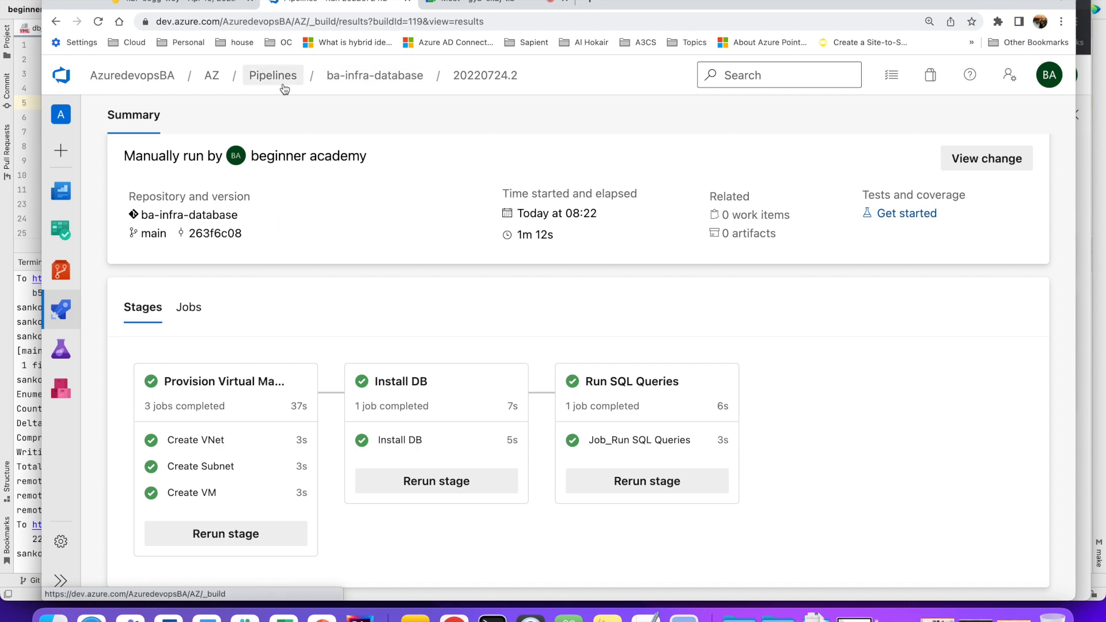
- Navigate from the AzuredevopsBA organization through the AZ project to the ba-infra-database pipeline, and open run #20220724.2 to view its stages
left_click(149, 80)
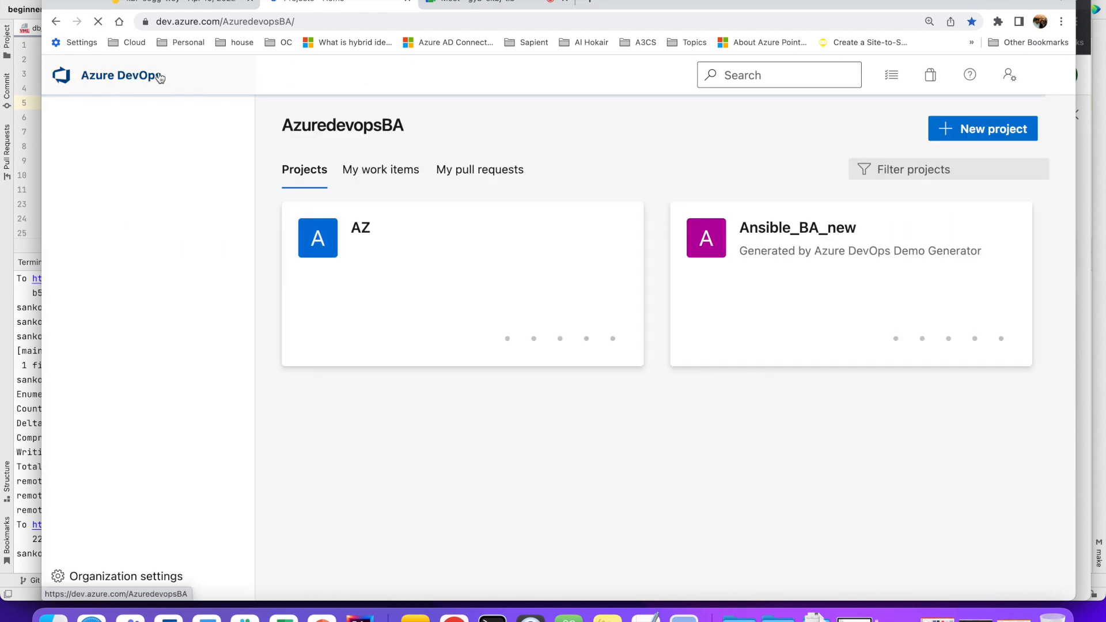
left_click(360, 237)
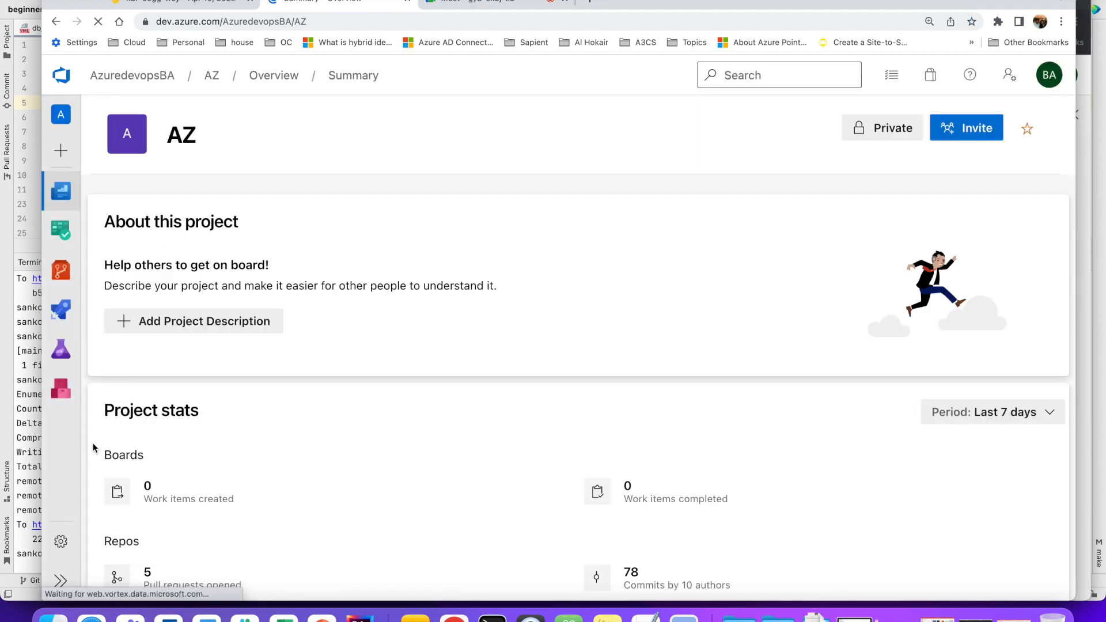
mouse_move(60, 309)
left_click(138, 340)
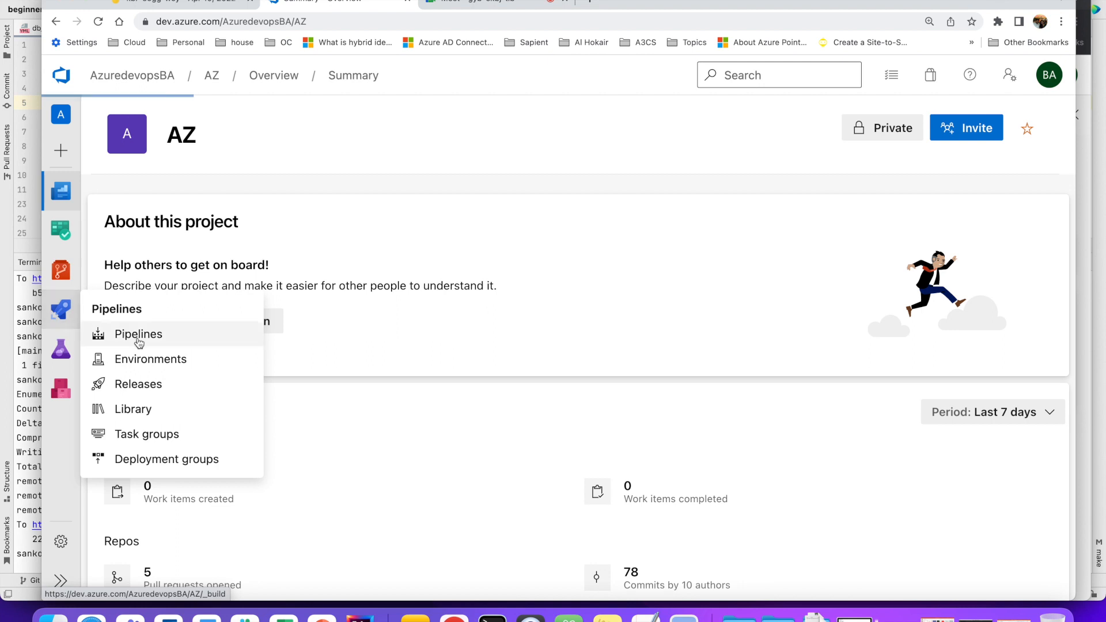
left_click(173, 362)
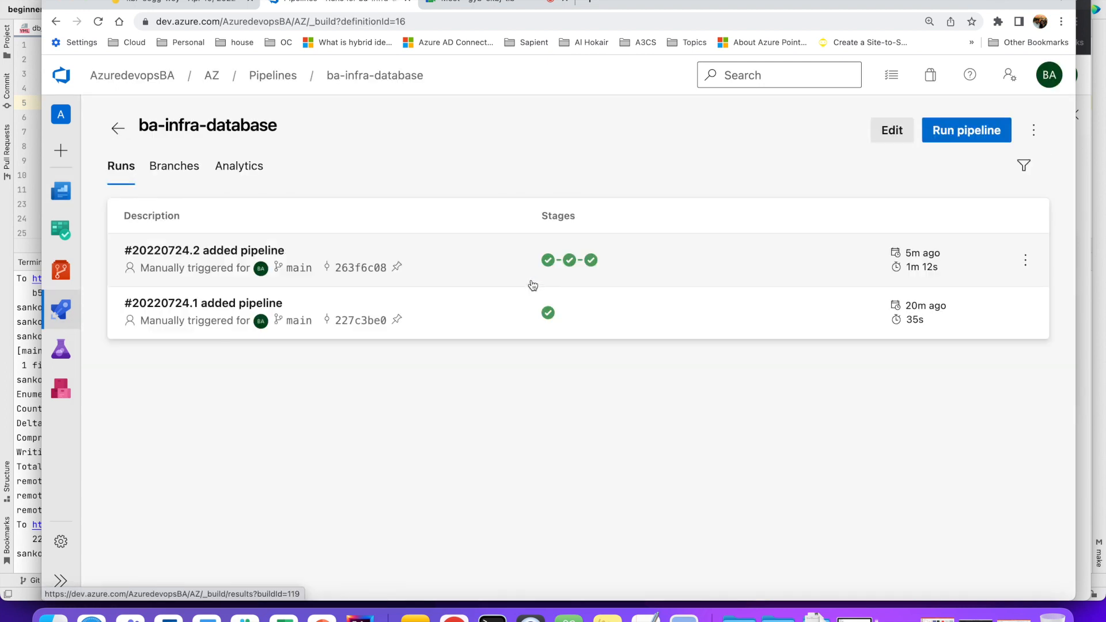
left_click(531, 285)
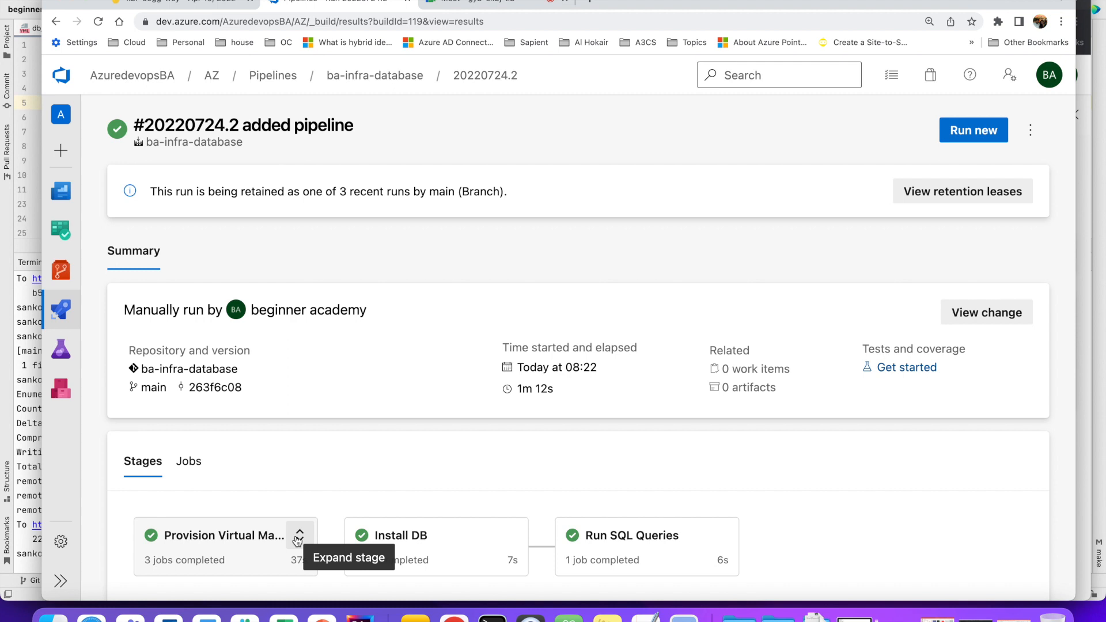
scroll(340, 498, "down", 1)
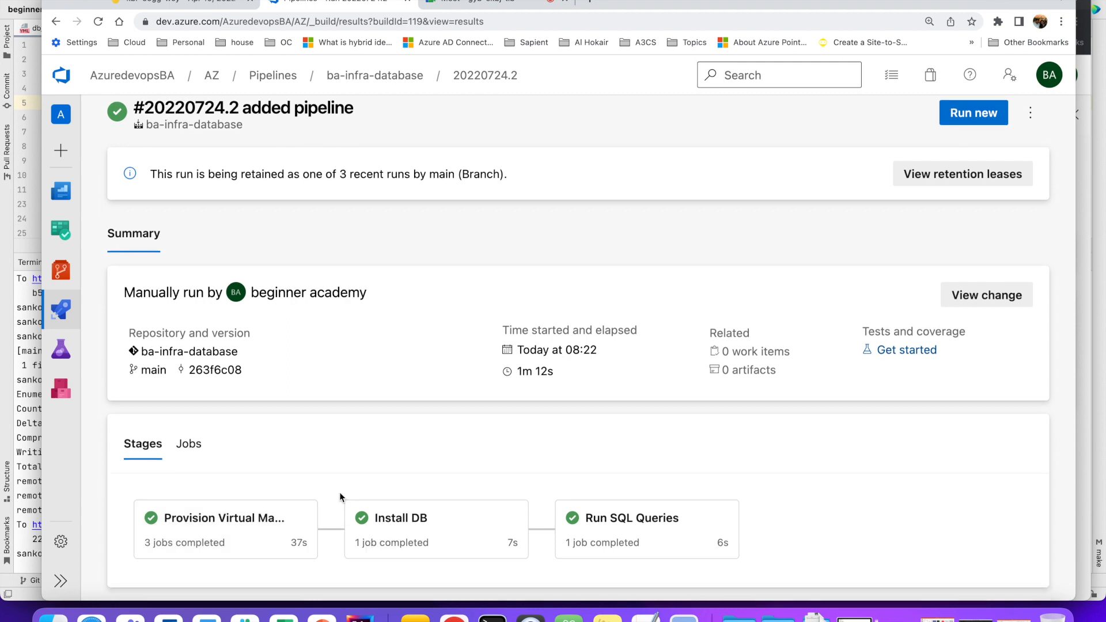